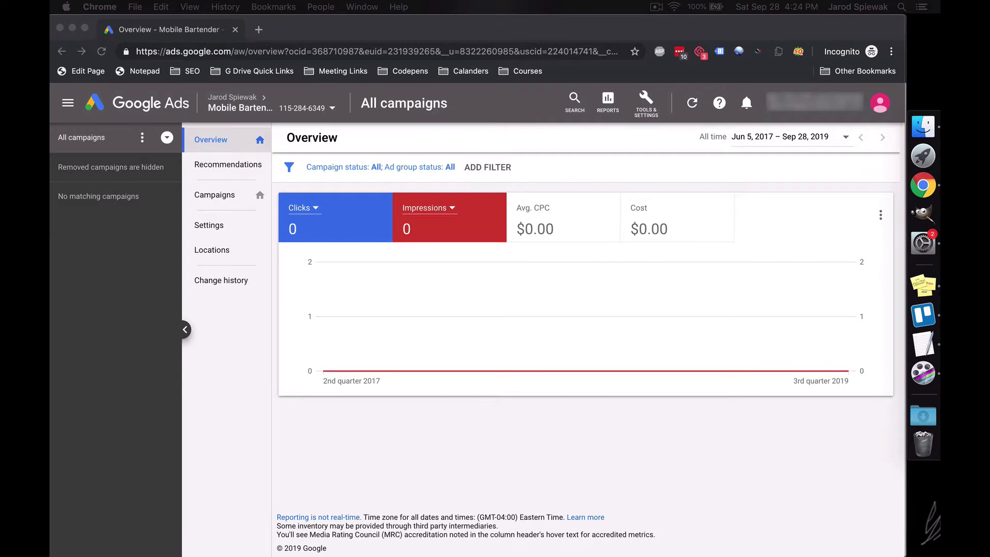
Step: In a blank TextEdit document, list "mobile bartender", "Wedding bartender", "Event bartender", "Private bartender" and "Bartender service" on separate lines
drag(50, 287, 651, 45)
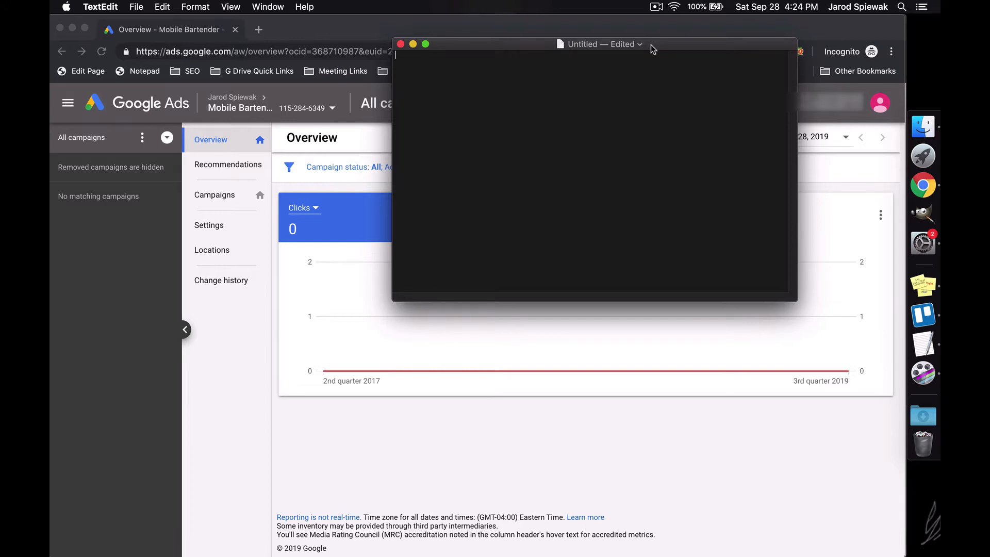
text(mobile barte)
text(nder )
text(Wedding b)
text(ar)
text(tender)
key(Return)
text(ev)
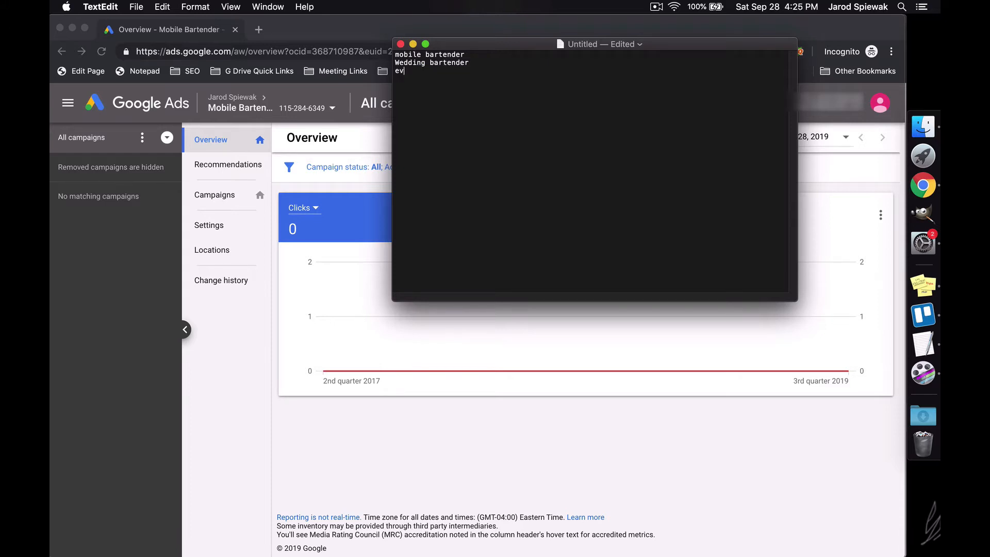
text(ent bartender)
key(Return)
text(private bartende)
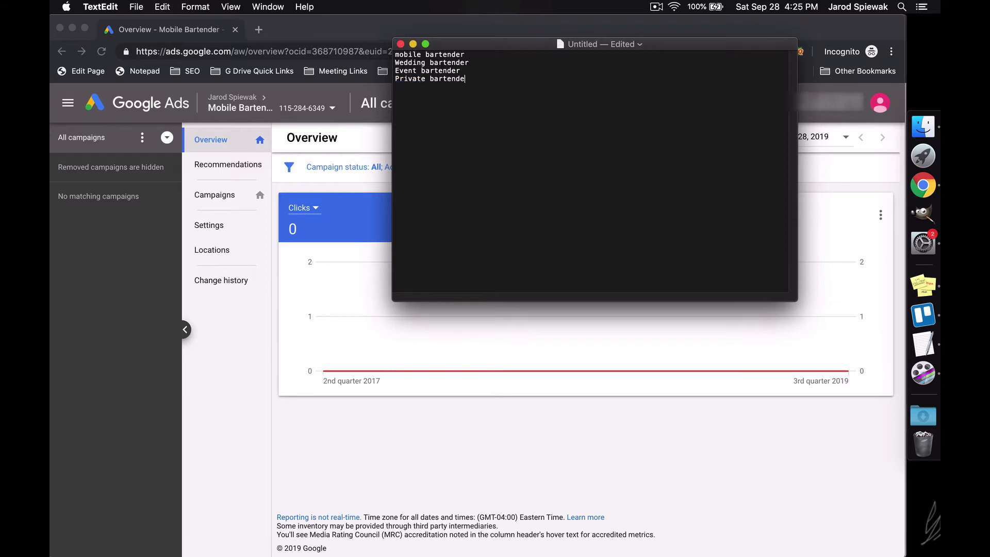
text(bartender service)
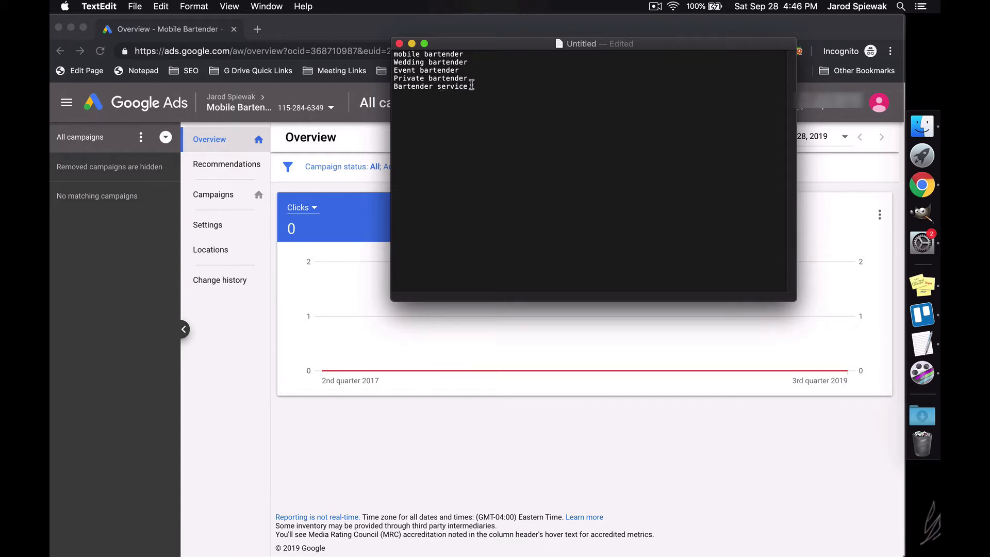
Step: Duplicate the "Bartender service" line below itself and change the copy to "Bartending service"
drag(467, 87, 397, 88)
key(super+c)
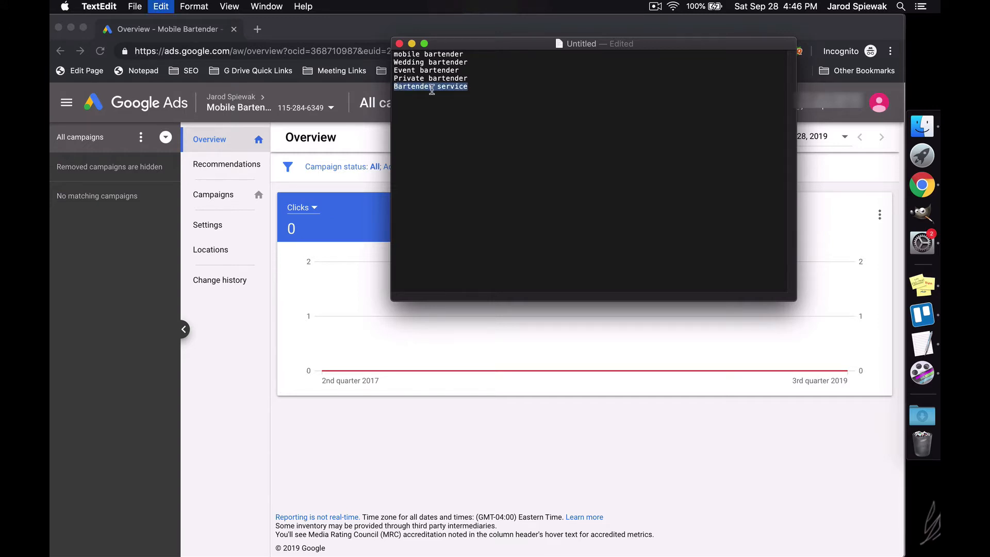
key(Right)
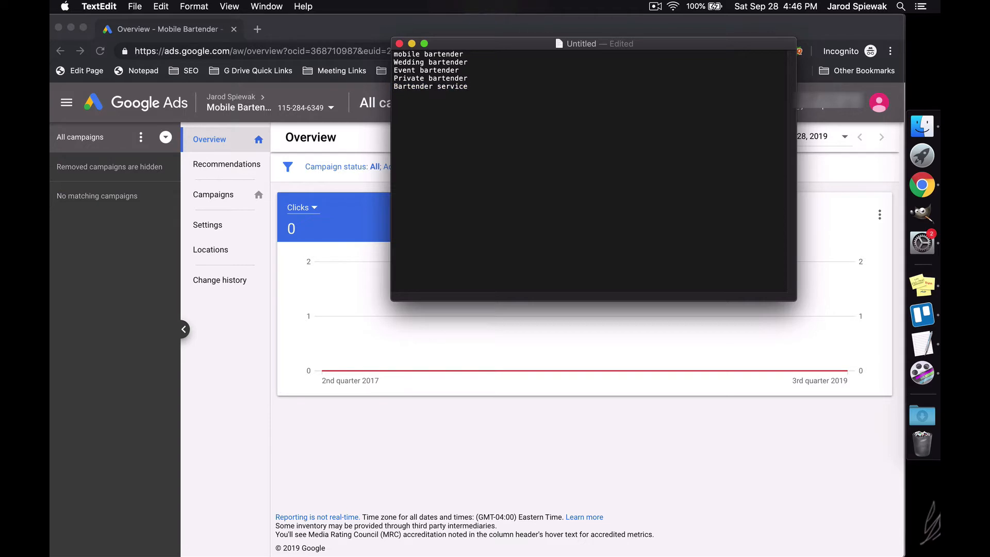
key(Return)
key(super+v)
double_click(420, 95)
text(Bartending)
Step: Copy the "Bartender service" and "Bartending service" lines and paste them at the end of the list
drag(475, 95, 385, 89)
key(super+c)
click(486, 95)
key(Return)
key(super+v)
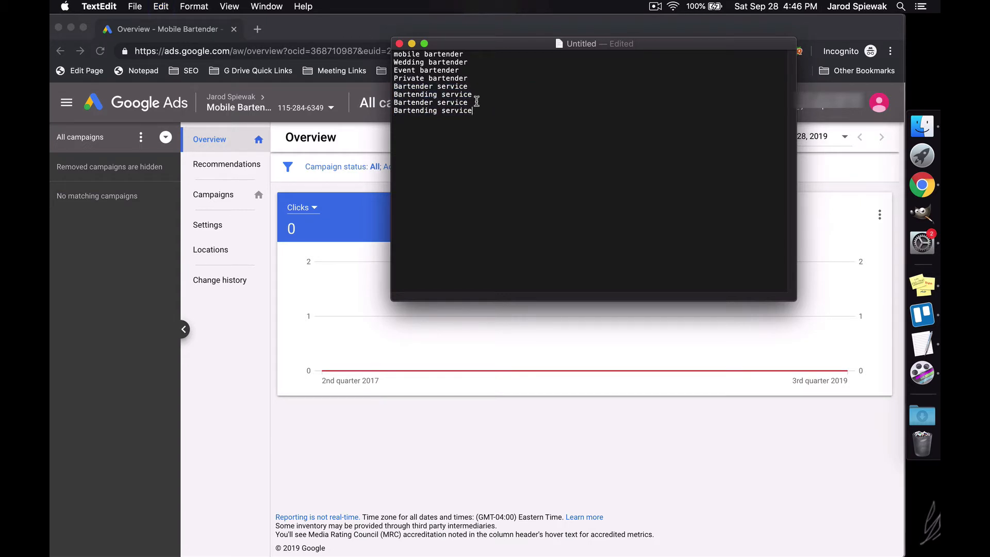
Step: Change the two pasted lines to "Bartender company" and "Bartending company", and insert a blank line after "Private bartender"
double_click(461, 103)
text(copm)
key(BackSpace)
key(BackSpace)
text(mpany)
double_click(461, 103)
key(super+c)
double_click(461, 110)
key(super+v)
click(480, 77)
key(Return)
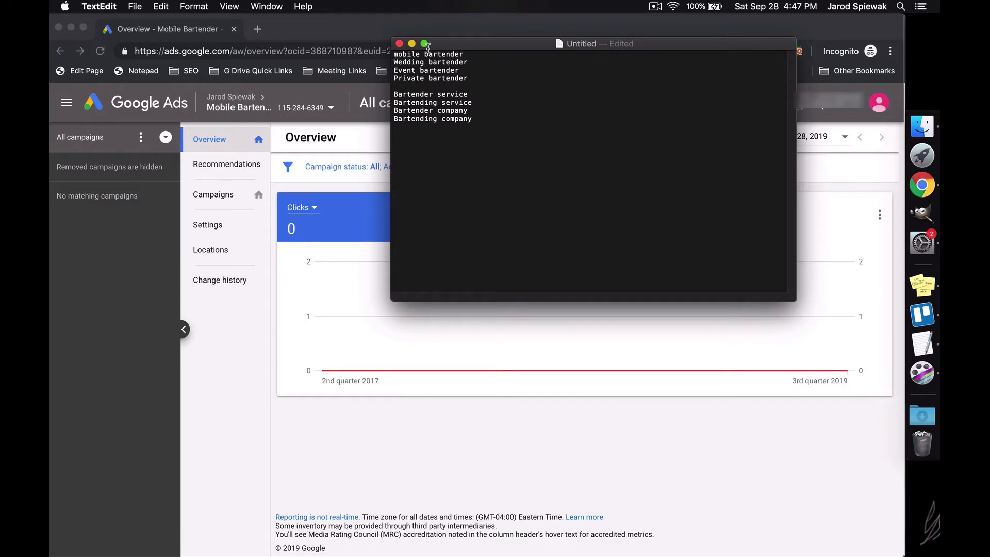
Step: Switch to Google Ads in Chrome and open Discover new keywords in Keyword Planner
click(655, 7)
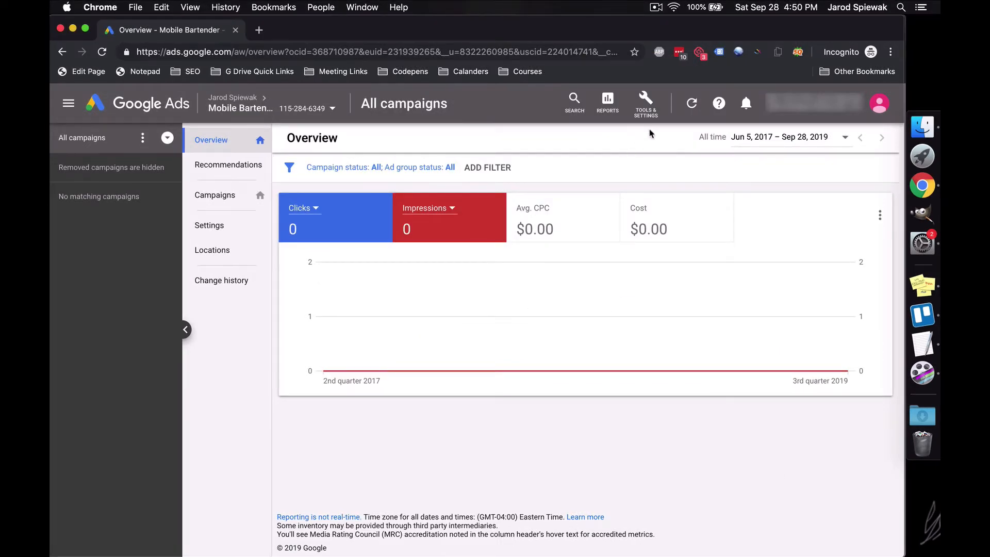
click(646, 103)
click(196, 193)
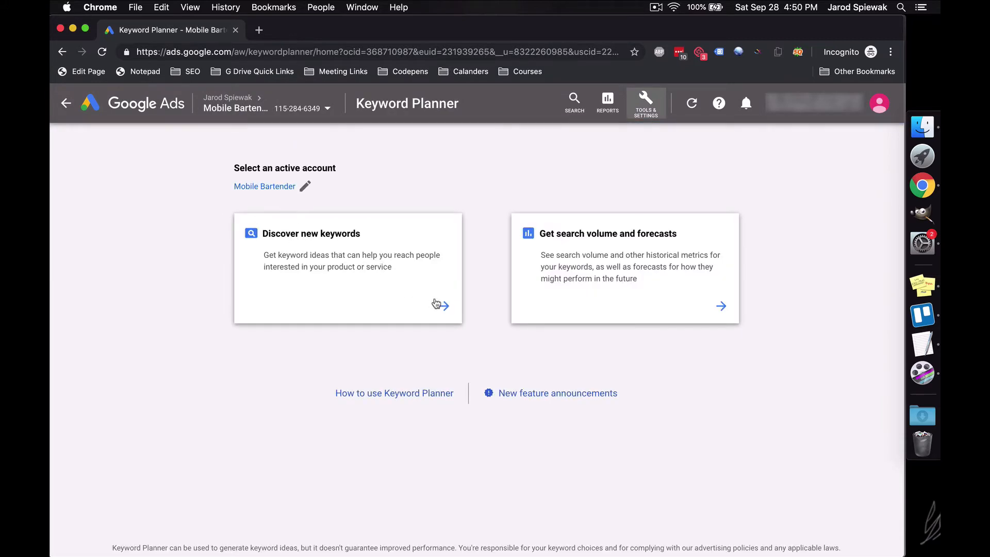
click(447, 309)
Step: Copy the whole keyword list from TextEdit into the products or services field in Keyword Planner and get the results
click(923, 344)
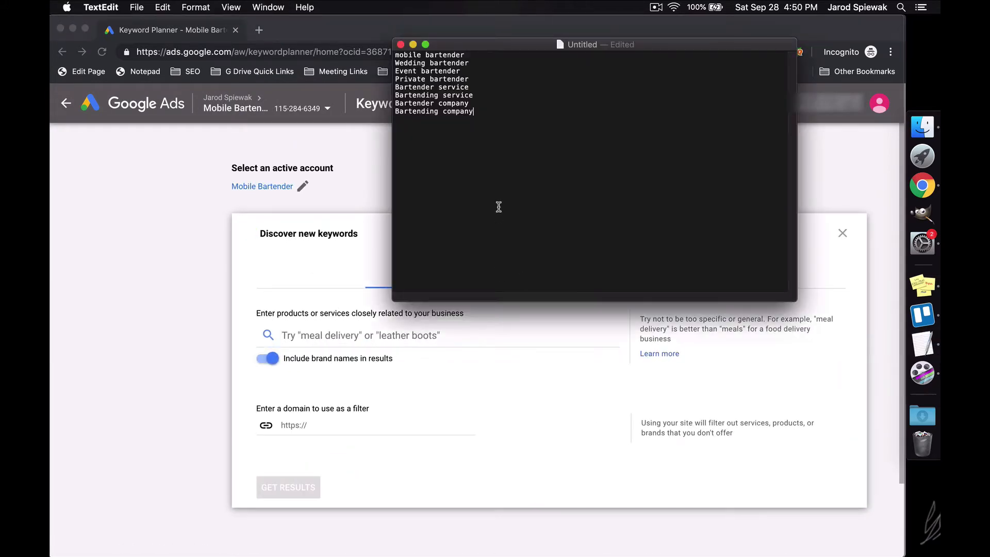
key(super+a)
key(super+c)
click(219, 266)
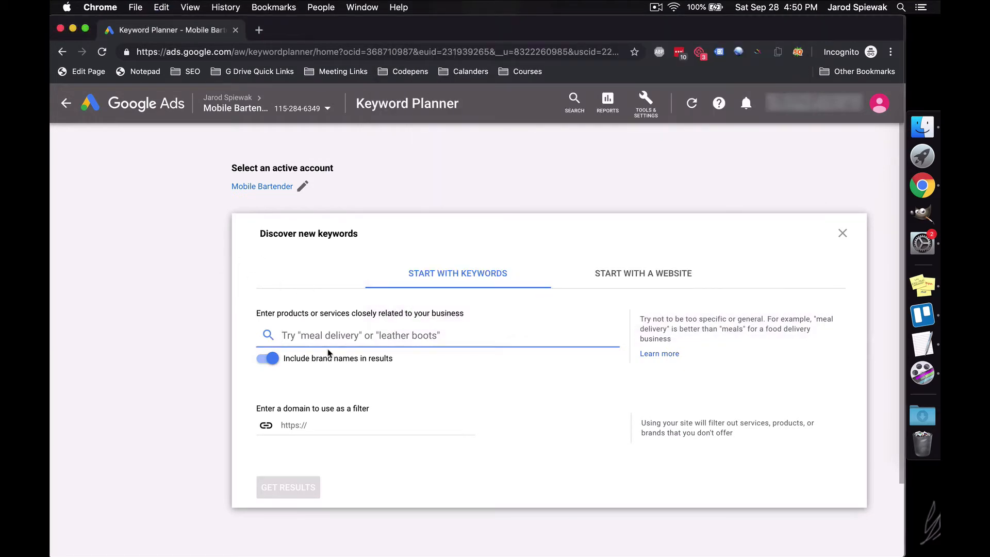
key(super+v)
scroll(309, 413, down, 3)
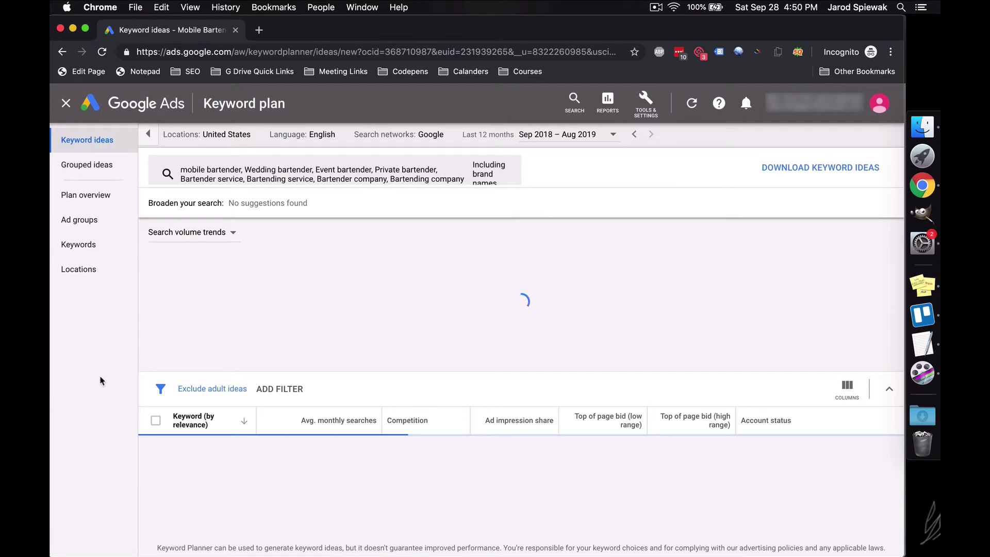
Step: Examine the search volume trends, location and metrics of the provided keywords, and compare those keywords with the TextEdit list
mouse_move(363, 314)
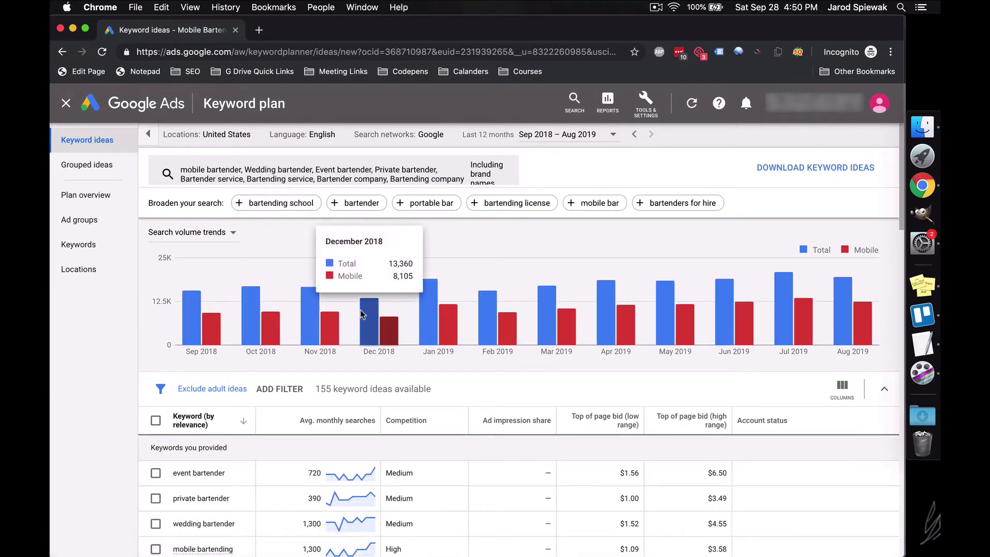
mouse_move(222, 140)
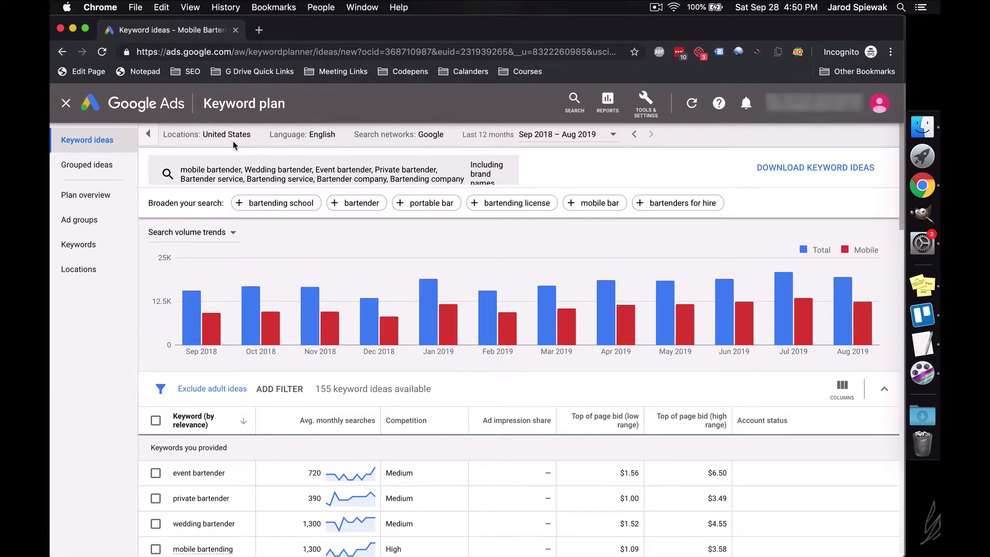
mouse_move(531, 314)
scroll(530, 315, down, 1)
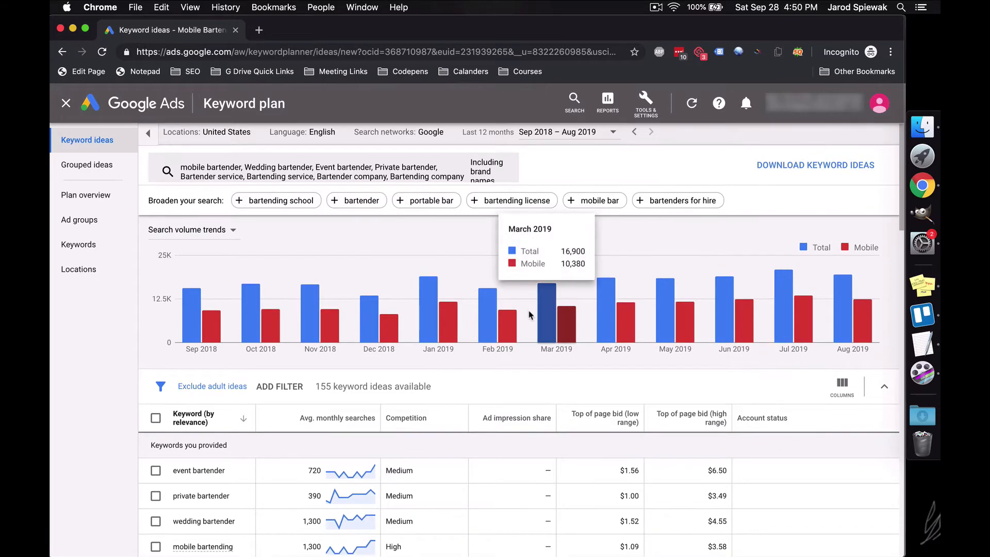
scroll(530, 314, down, 5)
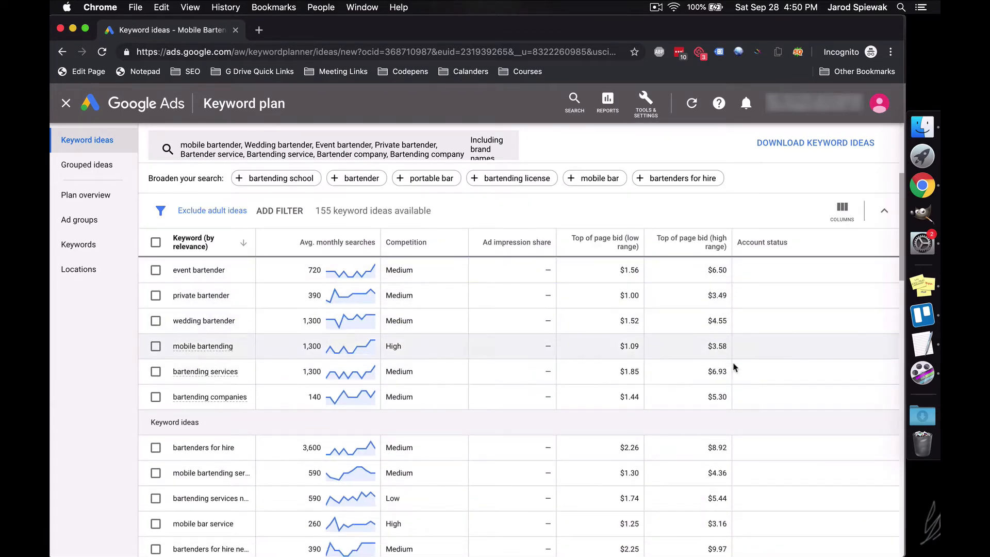
scroll(490, 373, up, 1)
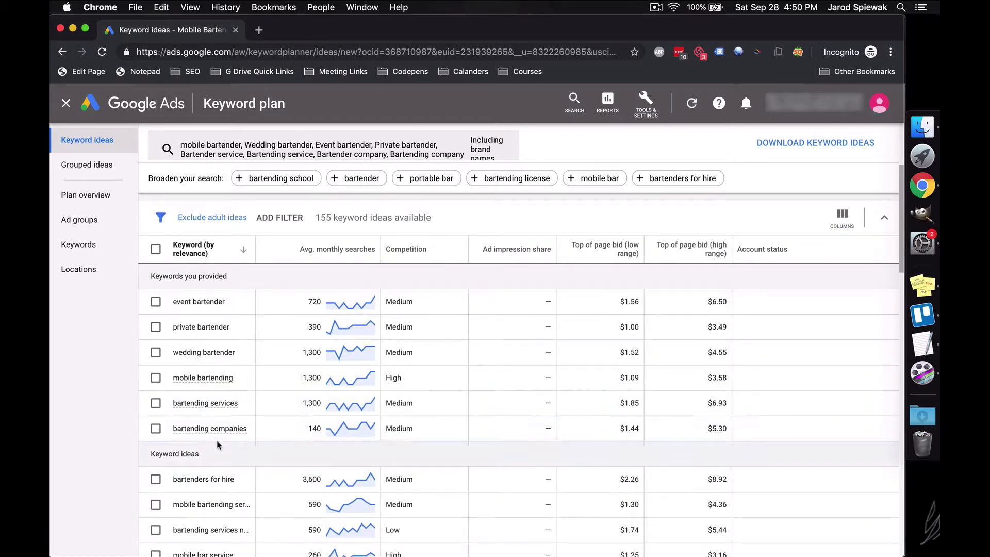
mouse_move(191, 437)
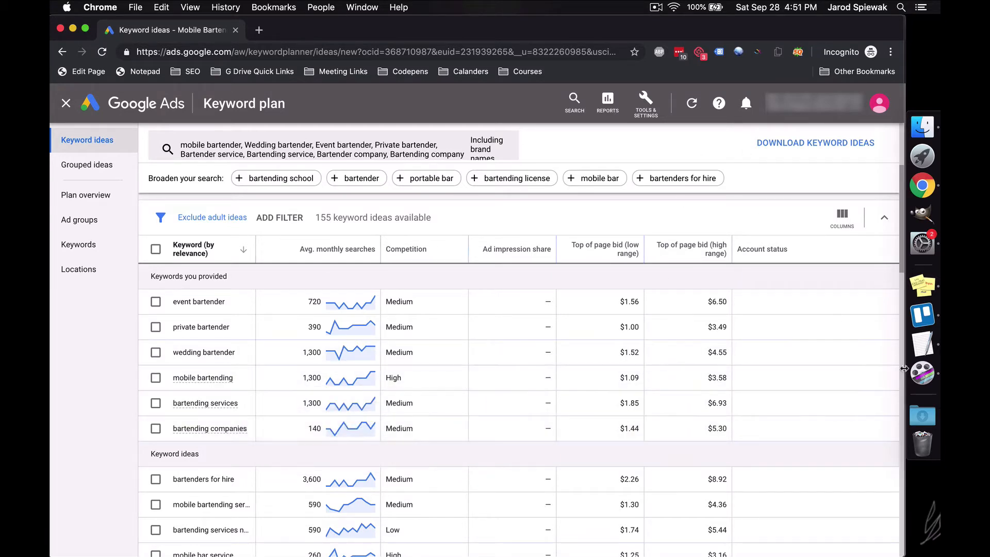
click(923, 344)
click(459, 121)
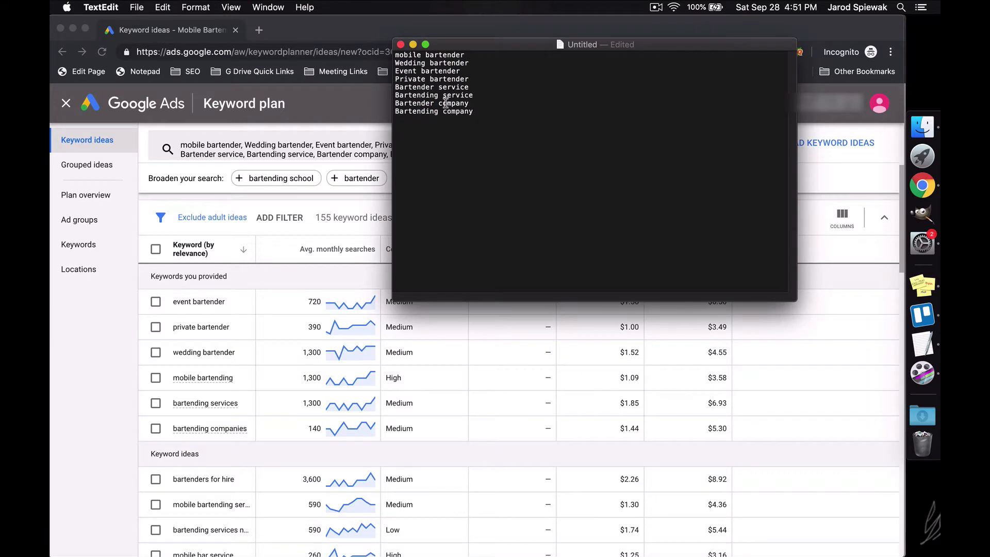
double_click(453, 104)
click(85, 434)
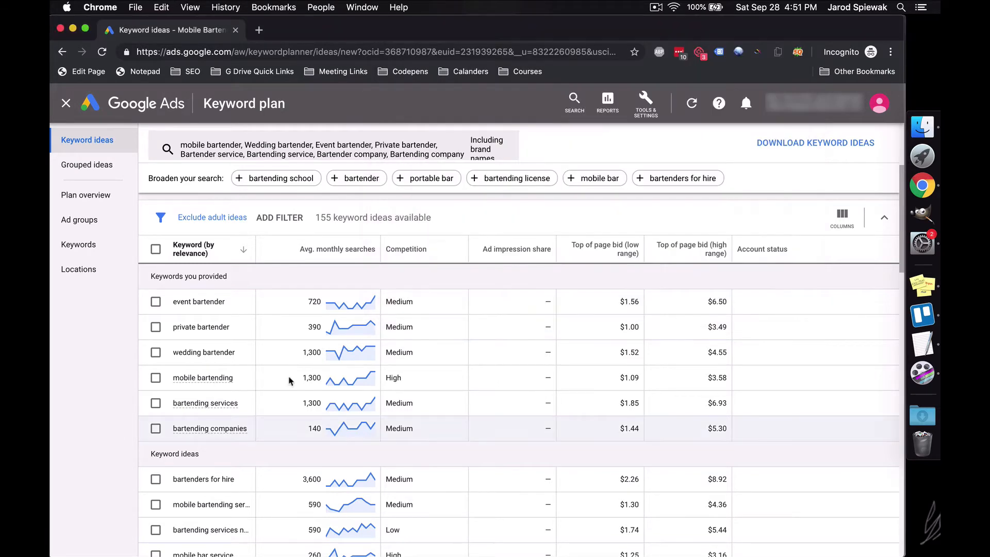
Step: In the TextEdit list, duplicate "Bartending company" on a new line and change the copy to "Bartending companies"
click(924, 342)
click(490, 135)
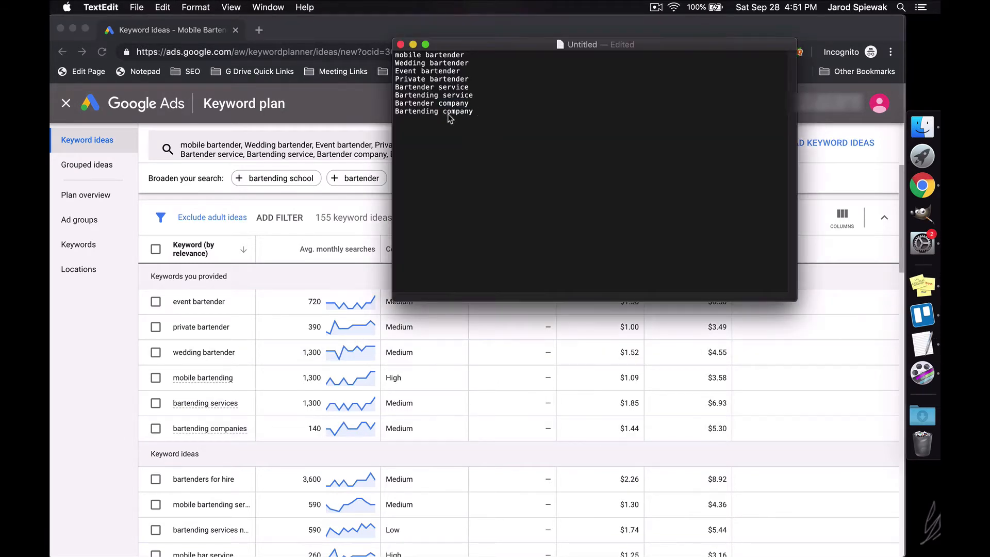
triple_click(470, 116)
key(super+c)
click(502, 110)
key(Return)
key(super+v)
key(alt+shift+Left)
text(companies)
key(Return)
click(477, 119)
Step: Copy the keyword idea "bartenders for hire" from Keyword Planner and paste it below the TextEdit list, separated by blank lines
click(62, 482)
scroll(294, 361, down, 5)
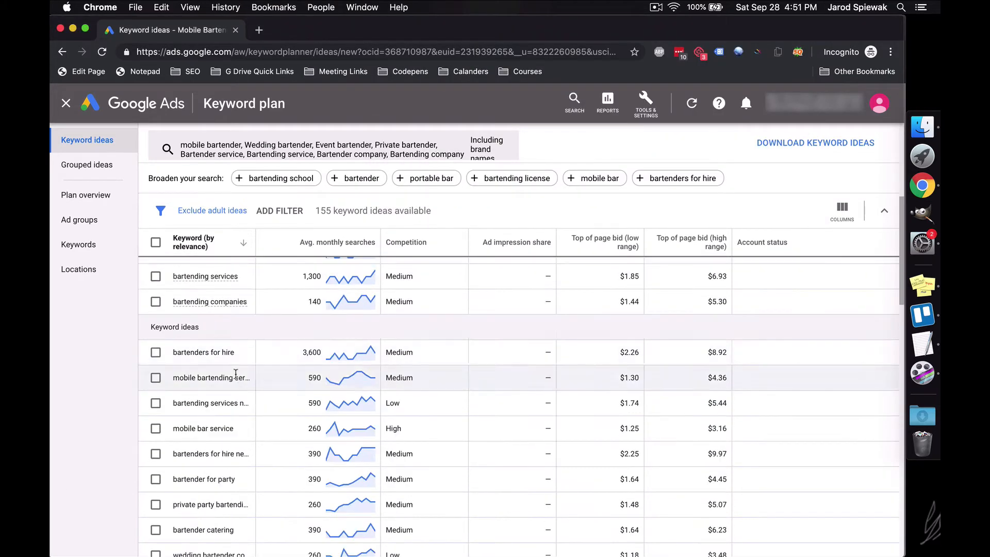
drag(236, 356, 172, 354)
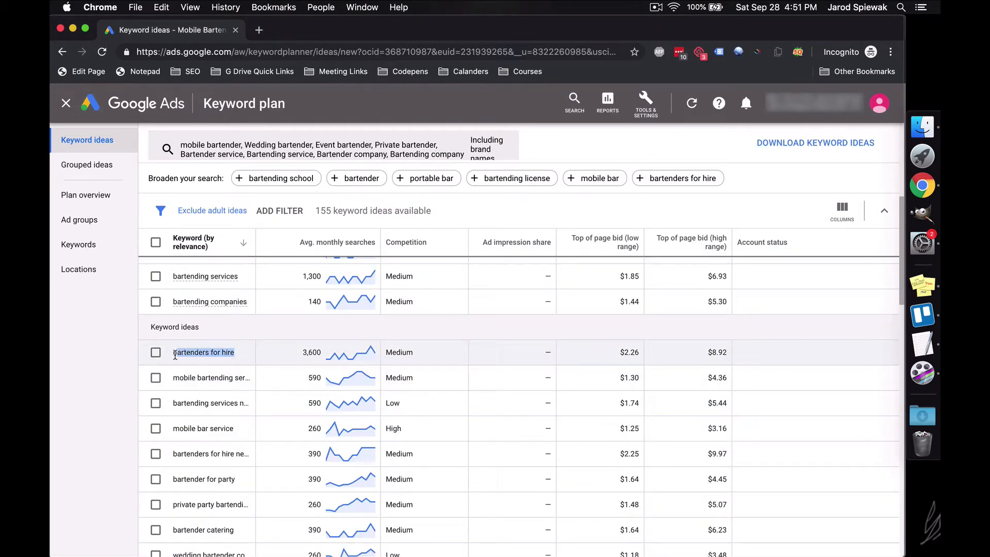
key(super+c)
key(super+Tab)
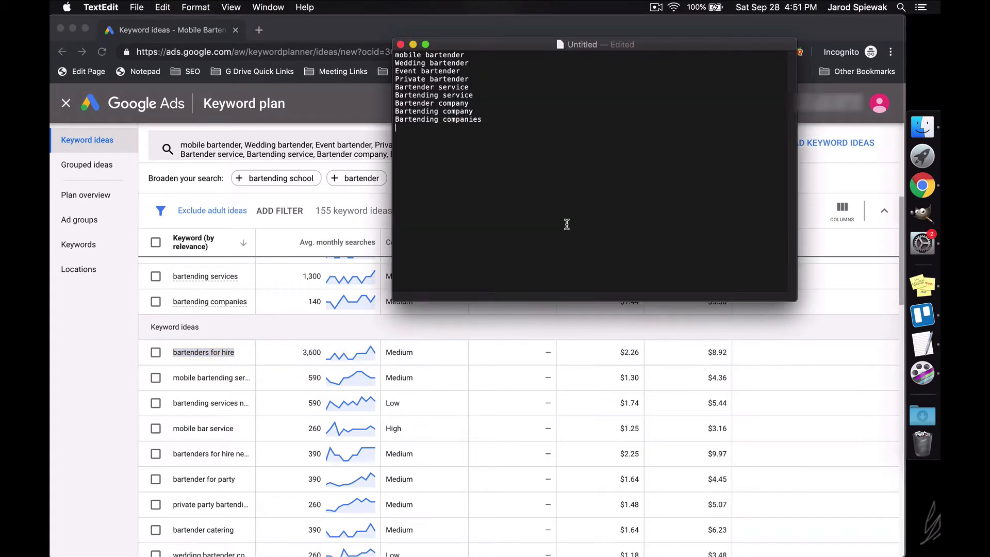
key(super+v)
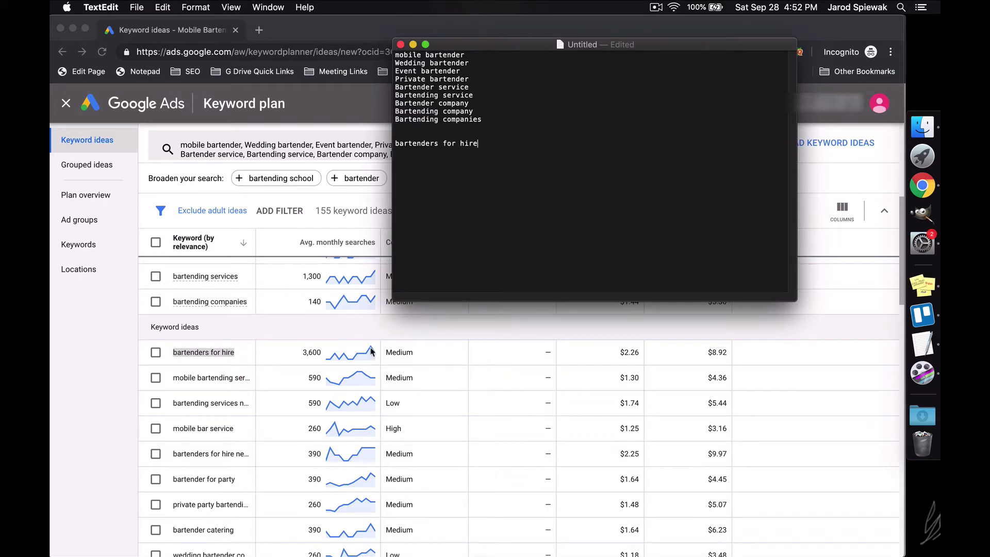
Step: Widen the Keyword Planner keyword column and copy "mobile bartending service" onto a new line under "mobile bartender" in TextEdit
key(super+Tab)
drag(256, 241, 297, 240)
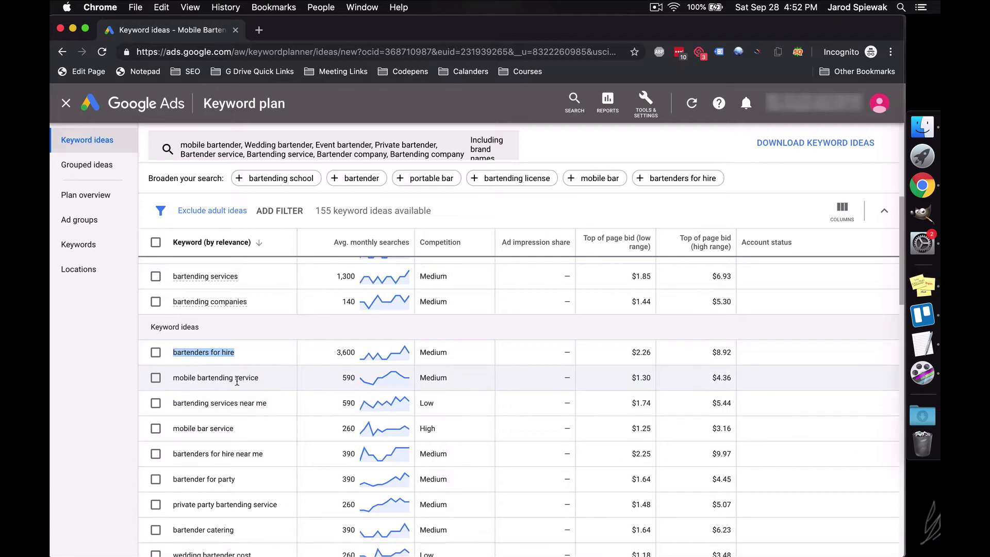
click(923, 343)
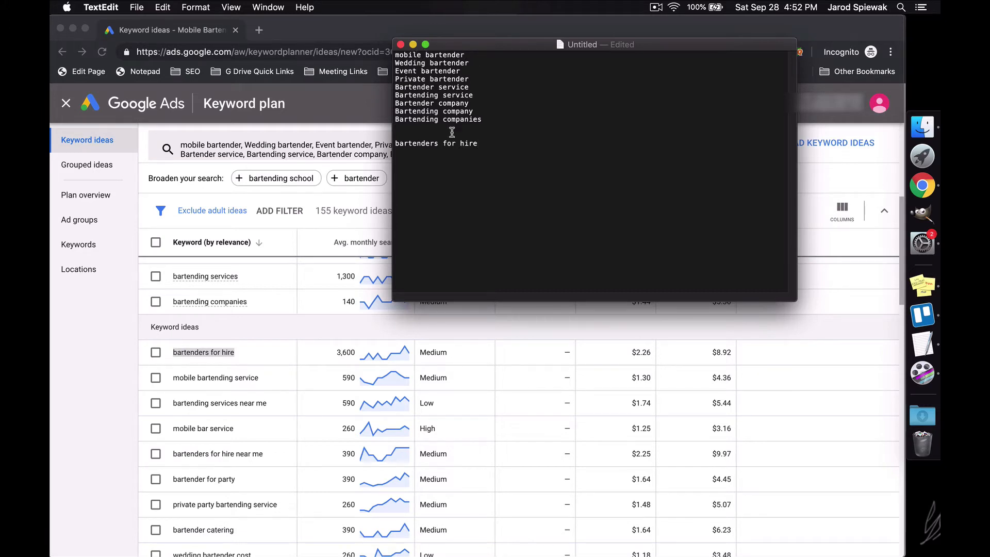
click(256, 388)
drag(256, 387, 174, 381)
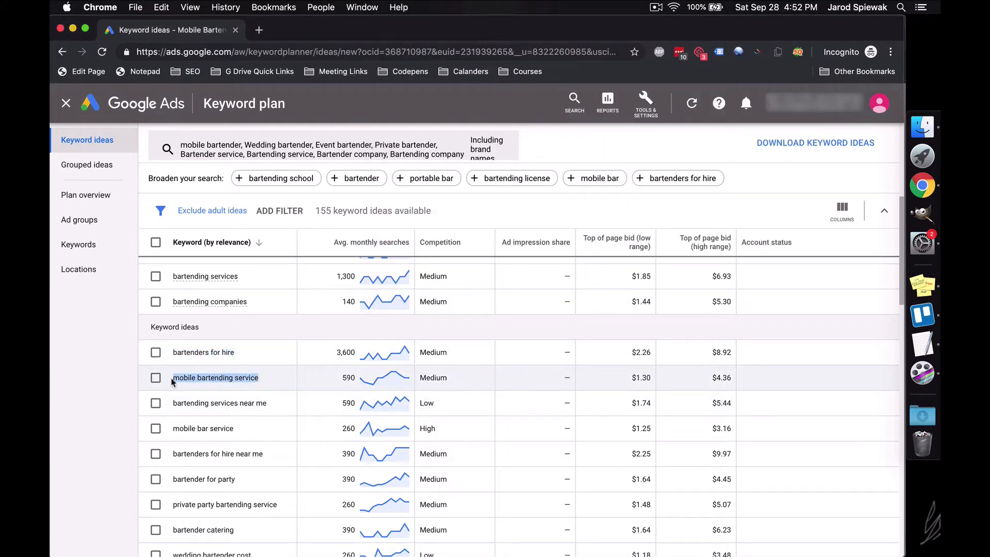
key(super+Tab)
key(Return)
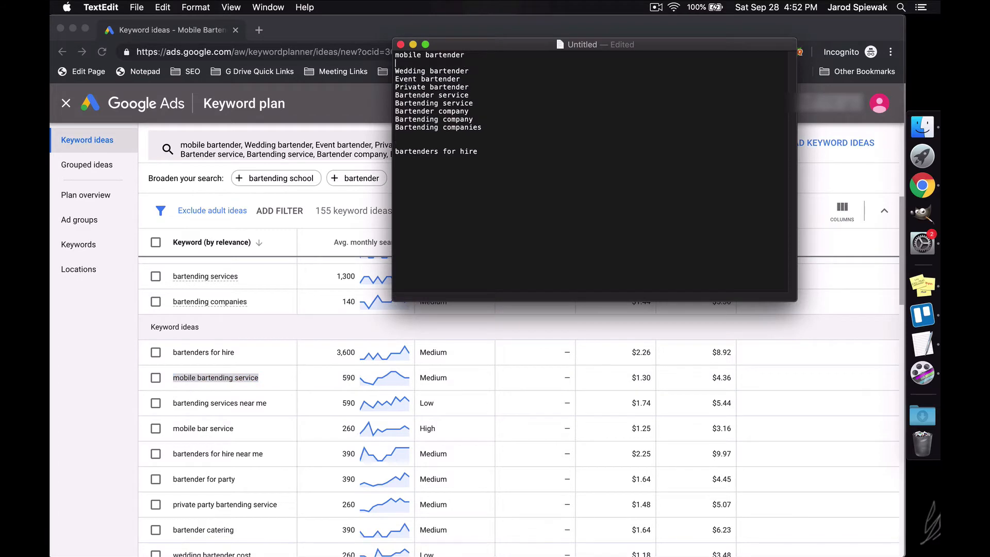
key(super+v)
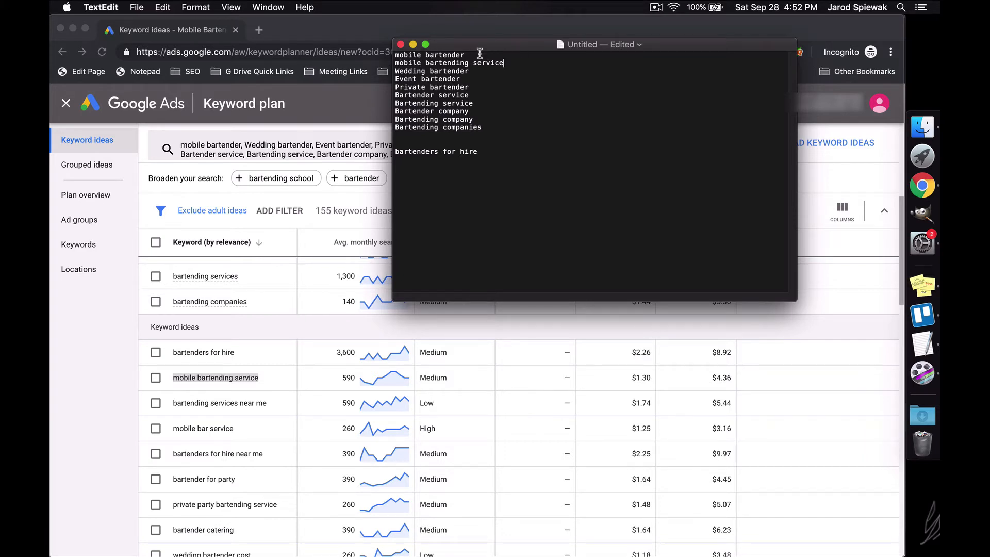
Step: Review "mobile bartender" in the TextEdit list and the "bartending services near me" idea in Keyword Planner
drag(471, 55, 385, 54)
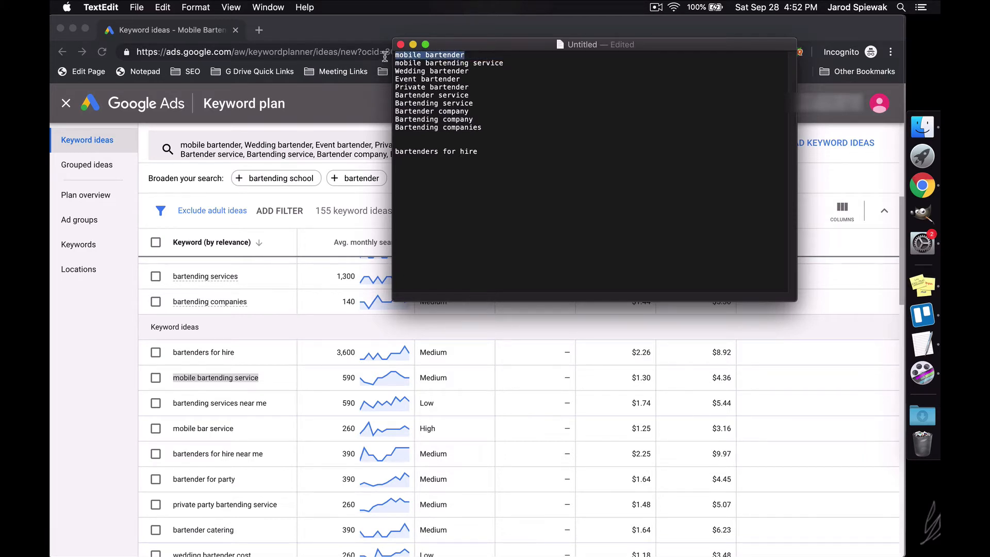
click(480, 72)
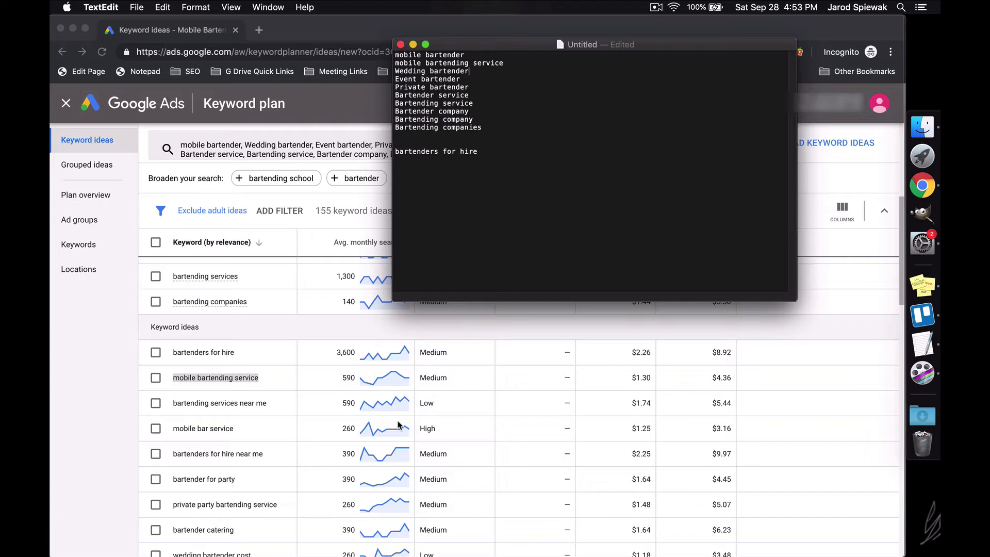
click(60, 418)
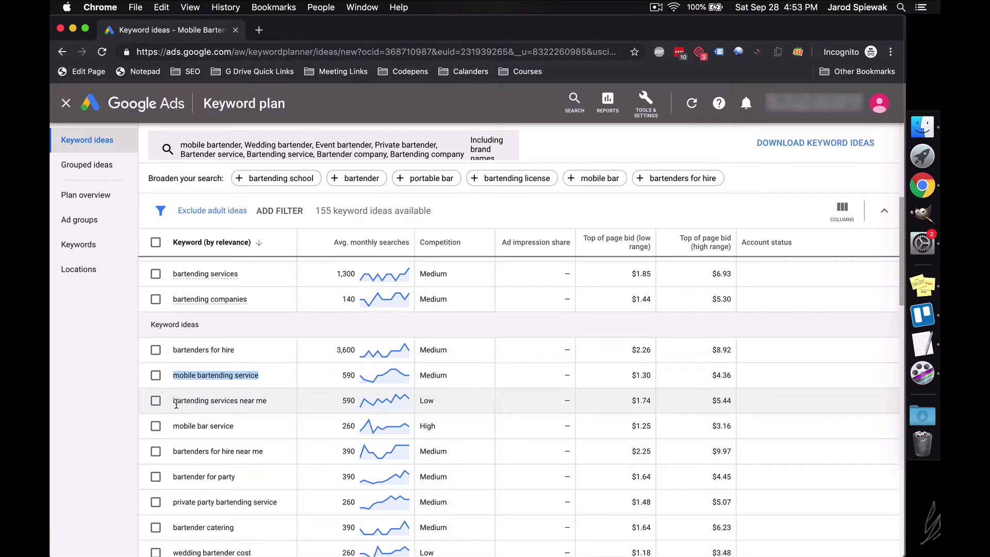
drag(176, 403, 265, 403)
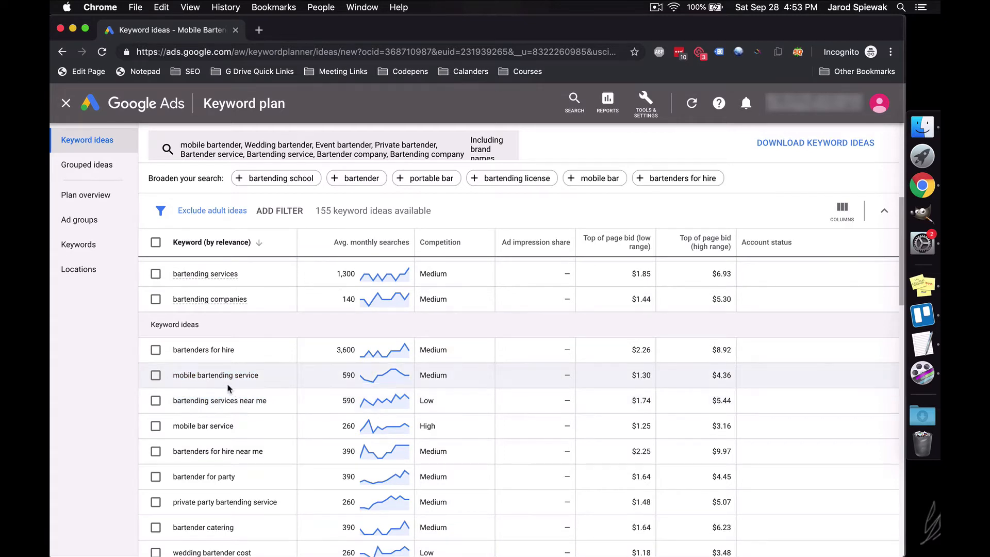
Step: Compare the "bartending service" part of the "mobile bartending service" idea in Keyword Planner with the entries in the TextEdit list
click(217, 375)
drag(198, 375, 263, 380)
click(922, 343)
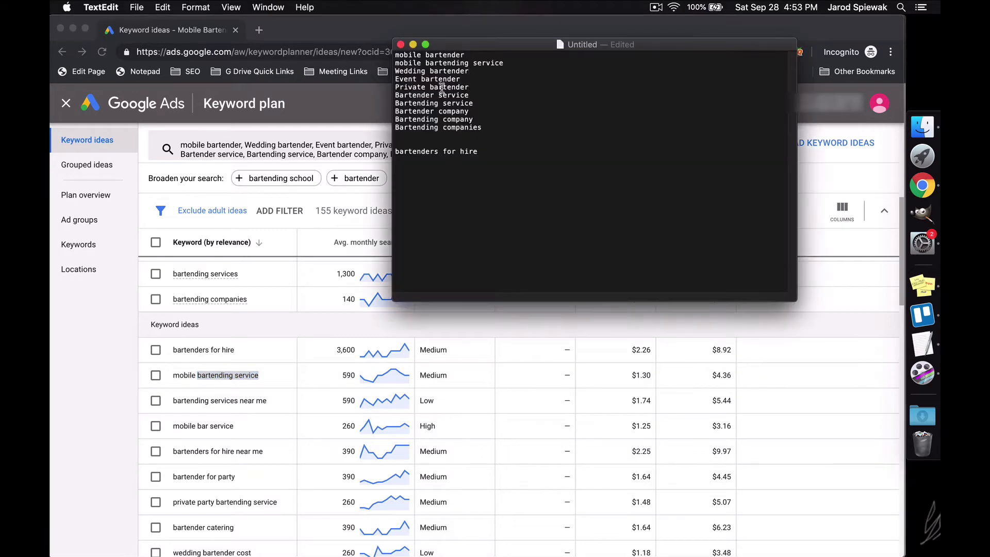
click(426, 103)
Step: Copy the keyword idea "mobile bar service" from Keyword Planner and paste it under "bartenders for hire" in TextEdit
click(235, 435)
double_click(177, 426)
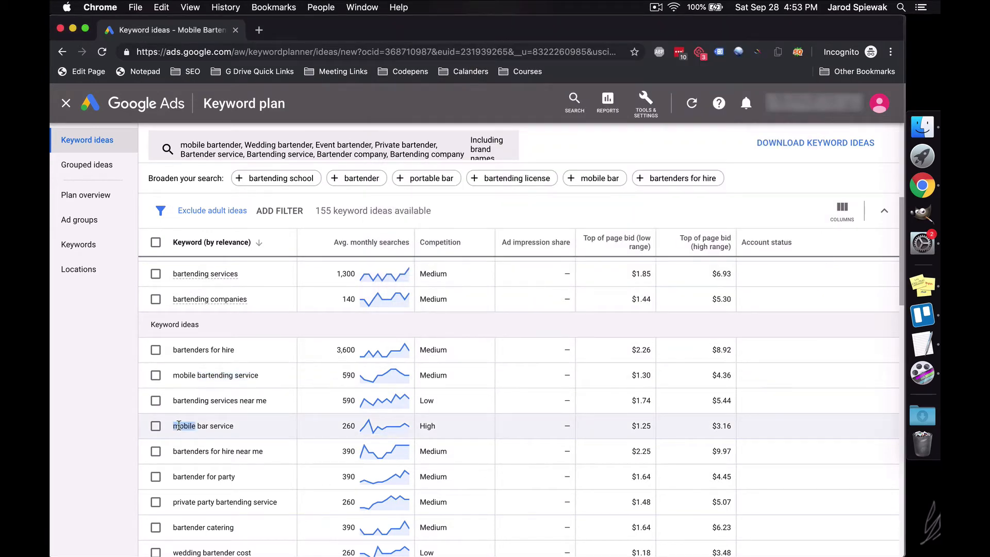
click(183, 428)
drag(239, 431, 182, 428)
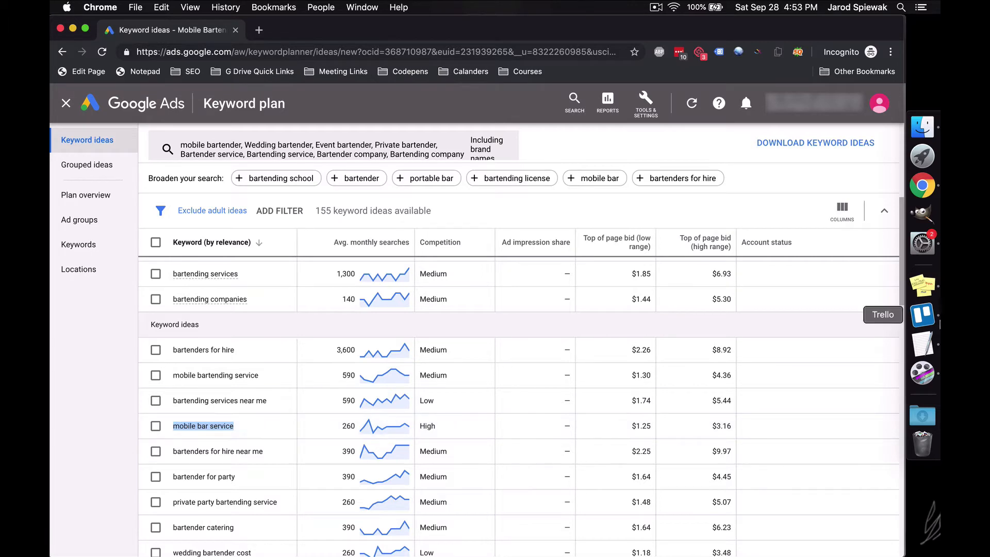
click(923, 343)
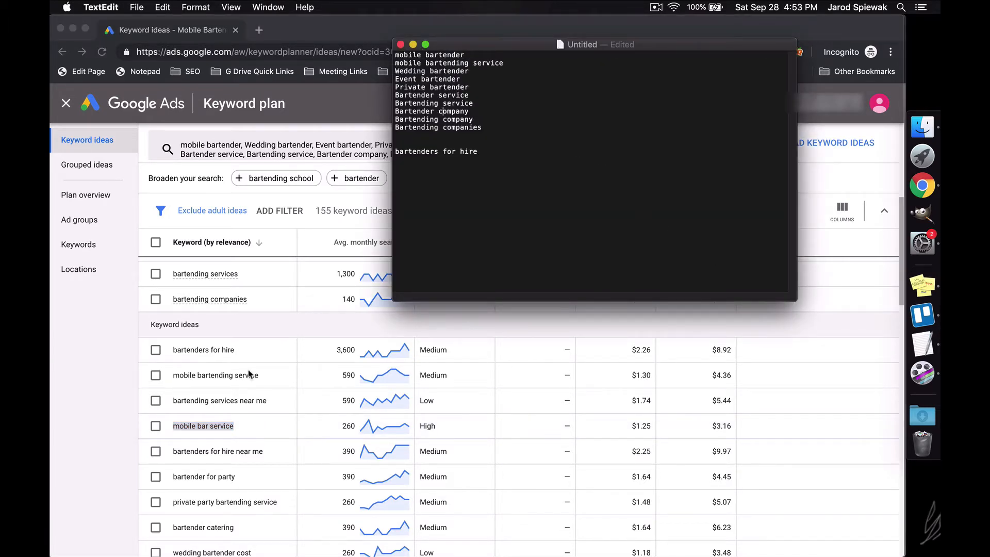
click(259, 430)
key(super+c)
click(924, 343)
key(super+v)
Step: Add "Party bartender" on a new line under "mobile bar service", reusing the word "bartender" from the list
click(477, 79)
key(super+Down)
text(Party)
double_click(442, 87)
click(445, 173)
key(super+v)
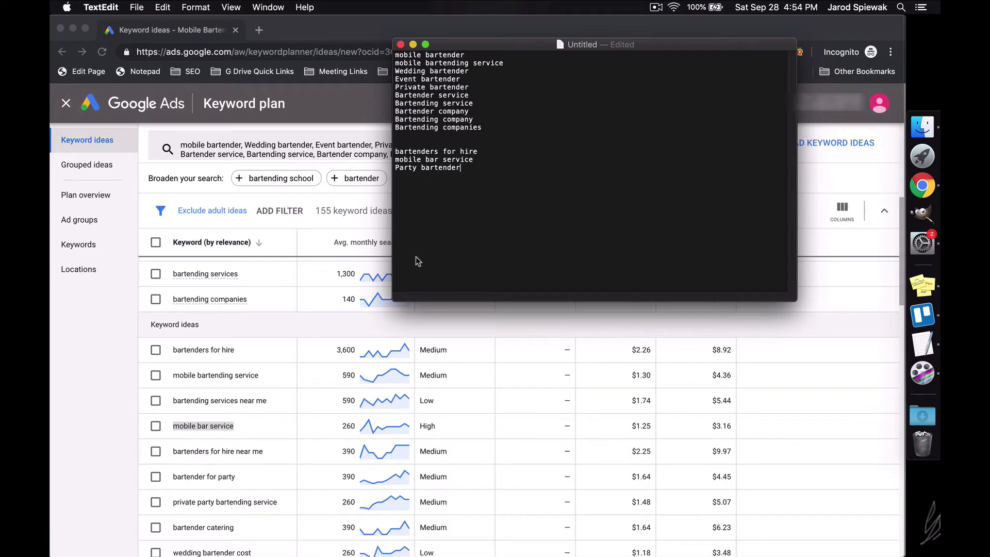
Step: Copy the keyword idea "bartender catering" from Keyword Planner and paste it below "Party bartender" in TextEdit, separated by a blank line
scroll(294, 498, down, 1)
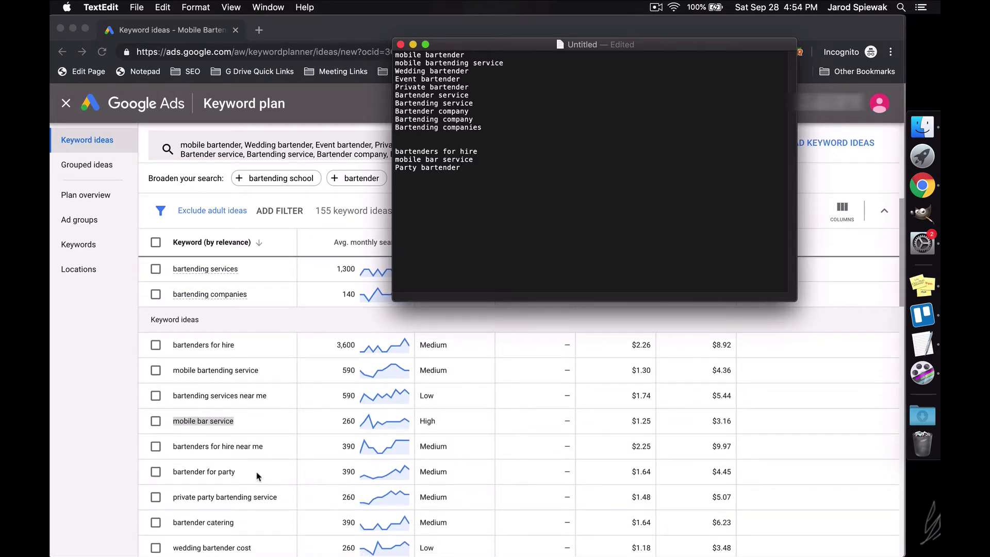
scroll(258, 476, down, 3)
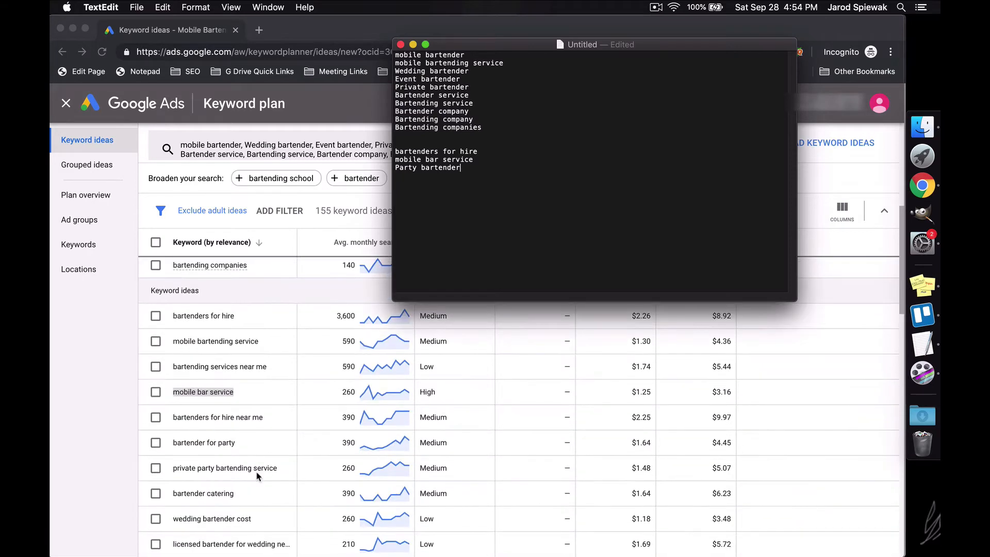
scroll(258, 475, down, 1)
scroll(258, 475, down, 1)
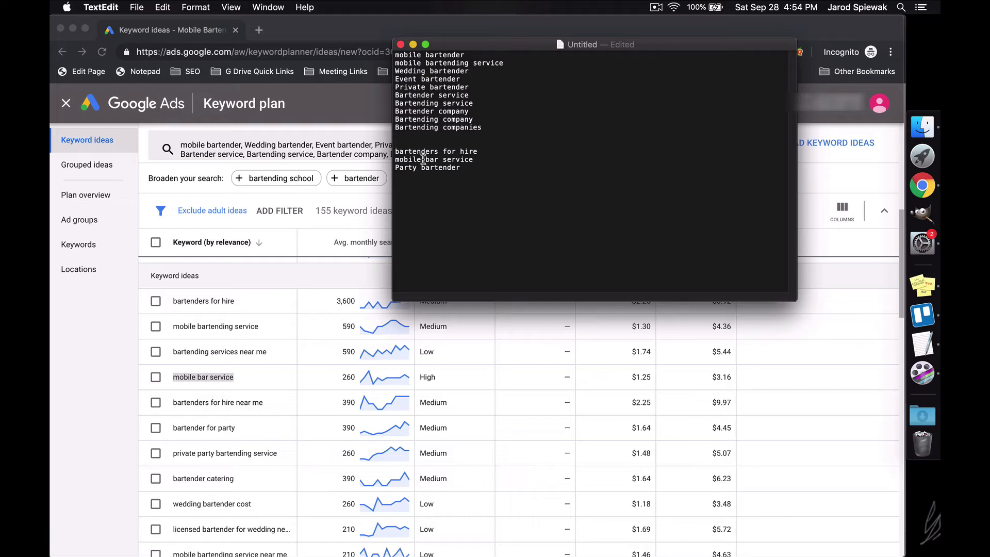
click(232, 483)
drag(253, 484, 172, 479)
click(923, 343)
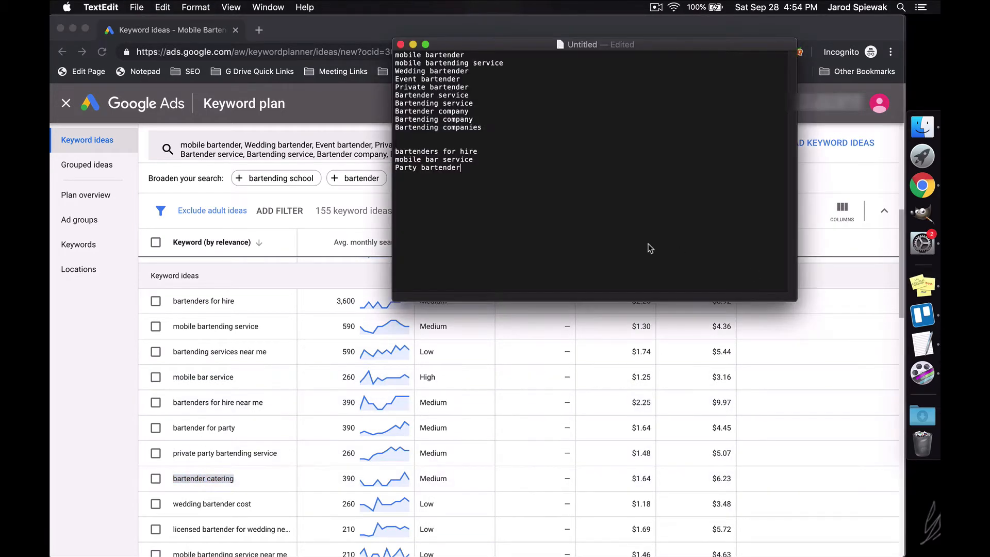
key(Return)
key(Return)
key(super+v)
Step: Switch to Keyword Planner in Chrome and widen the keyword column so that long keyword ideas fit
scroll(283, 461, down, 1)
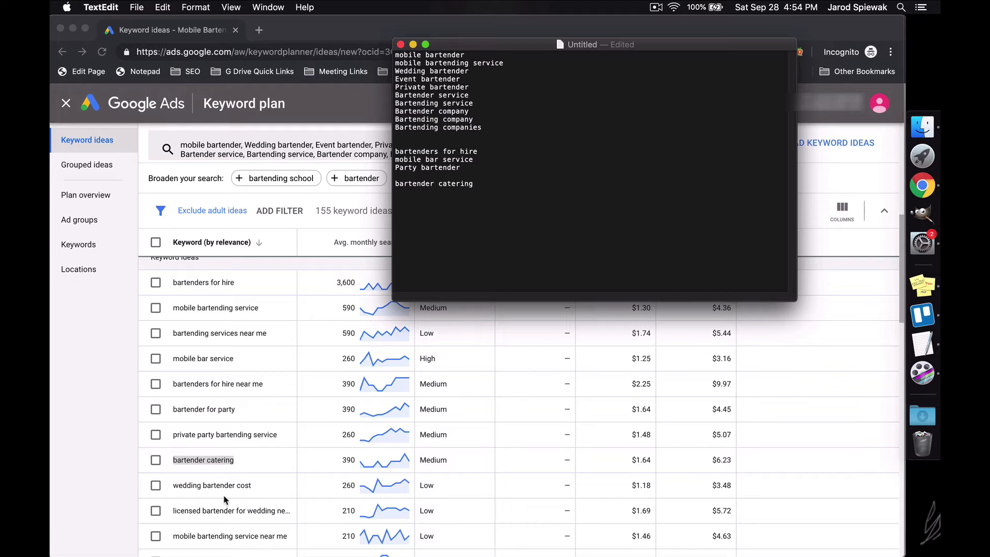
click(275, 481)
scroll(258, 472, down, 1)
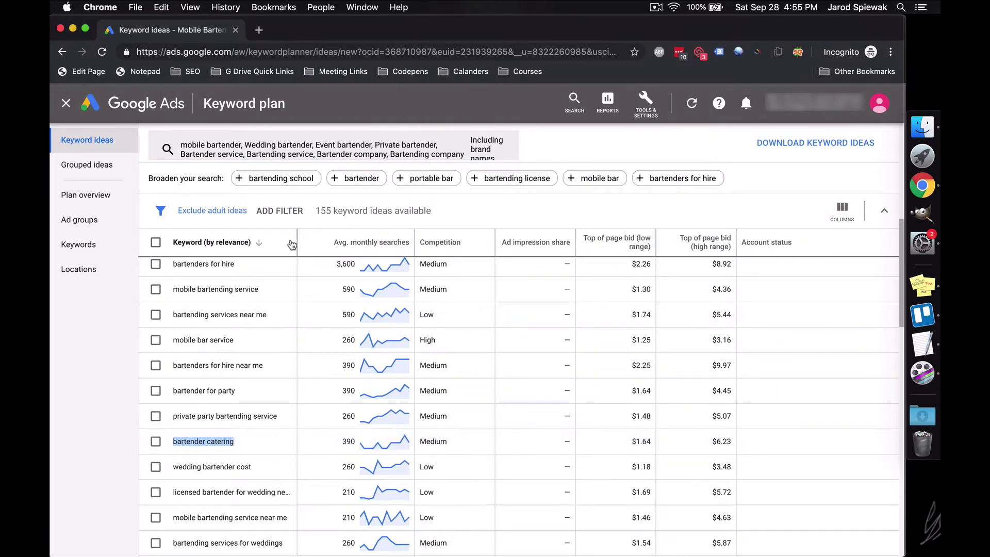
drag(297, 240, 442, 240)
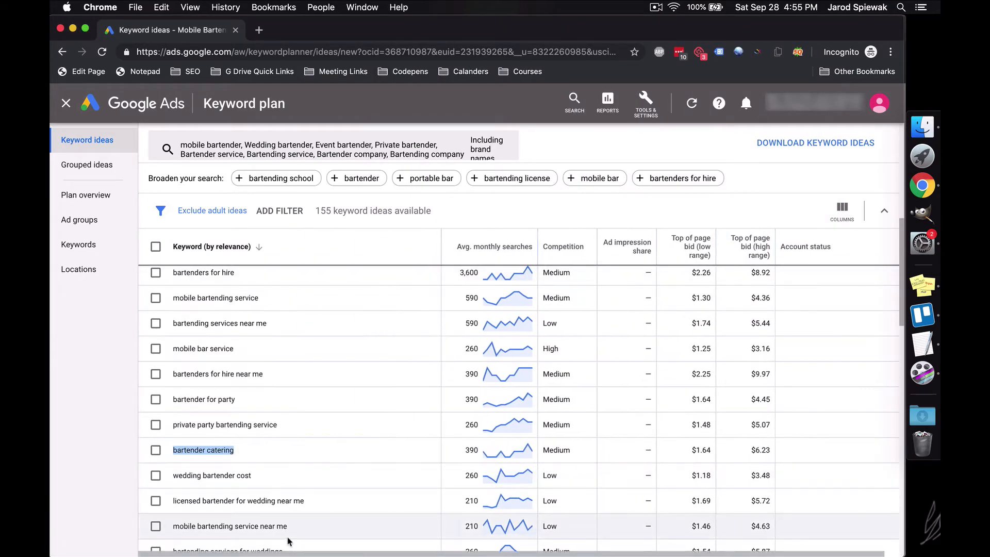
Step: Copy the keyword idea "banquet bartender" from Keyword Planner and paste it on a new line under "Party bartender" in TextEdit
scroll(277, 516, down, 1)
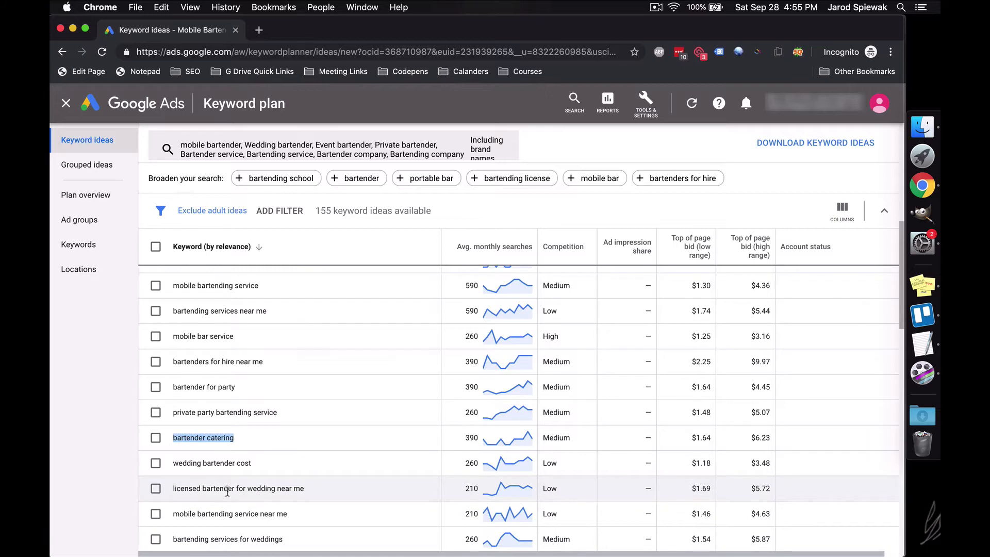
scroll(237, 489, down, 1)
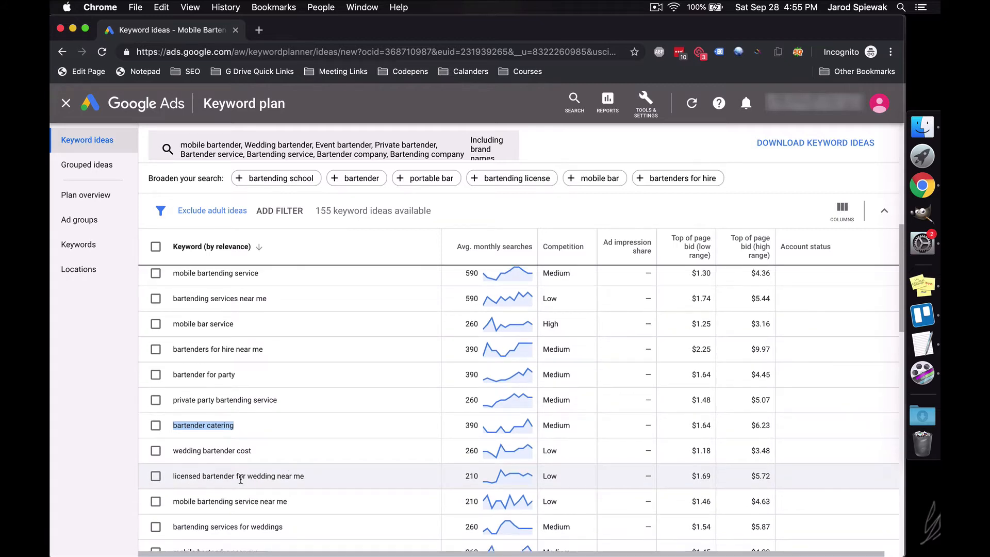
scroll(244, 485, down, 1)
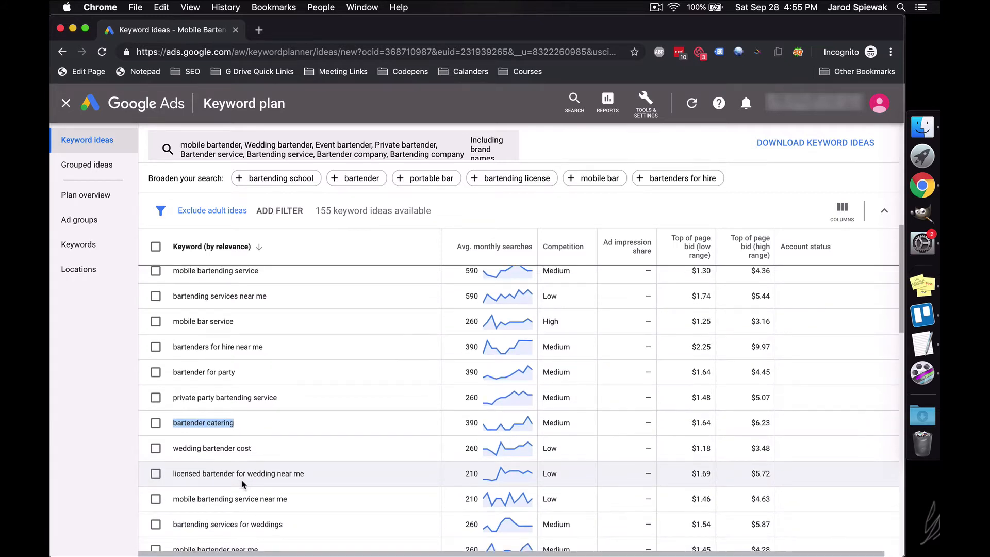
scroll(242, 484, down, 2)
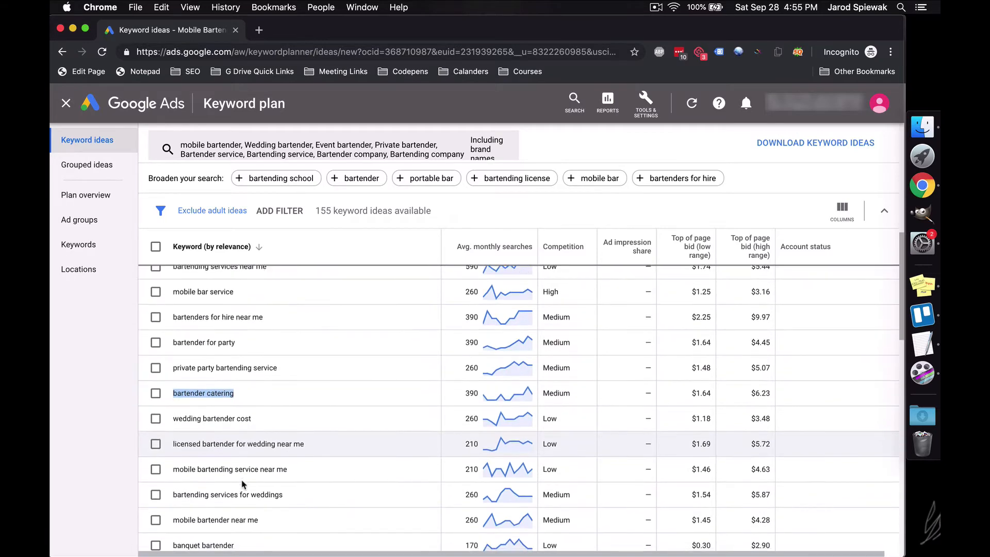
scroll(244, 484, down, 4)
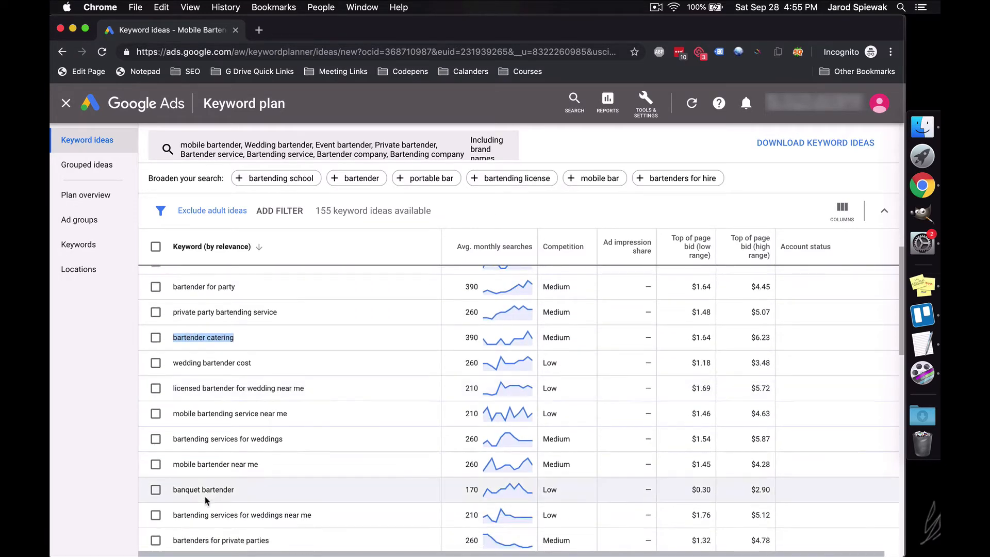
drag(236, 492, 172, 490)
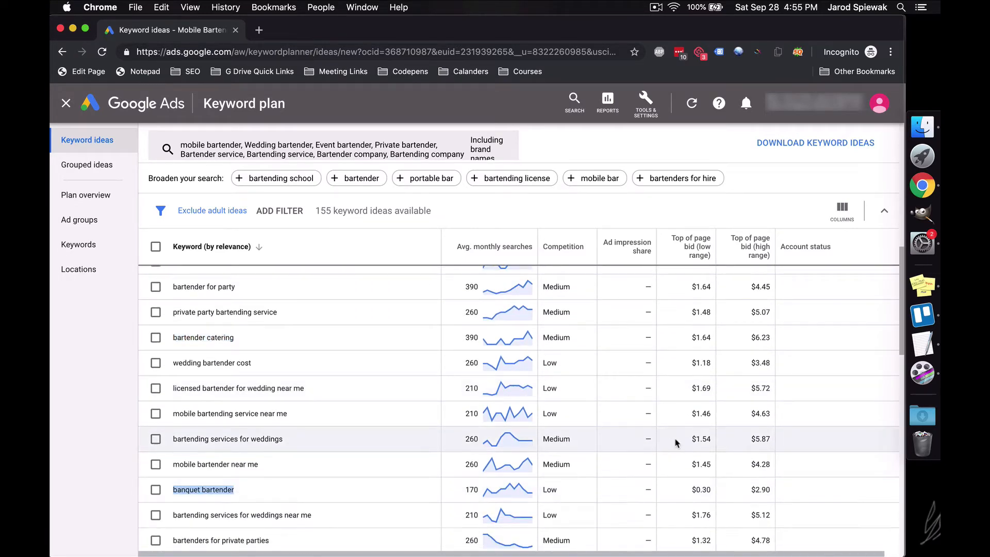
click(923, 344)
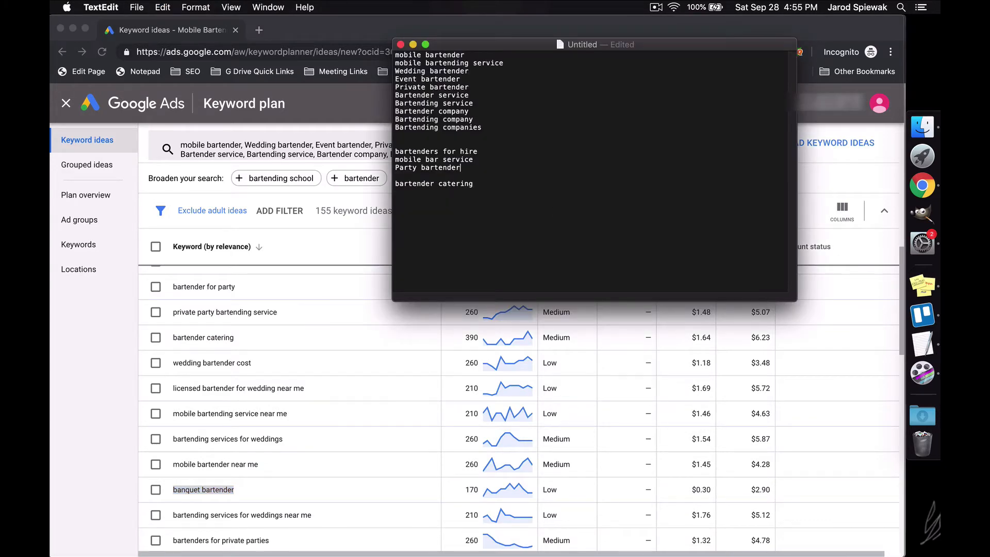
key(Return)
key(super+v)
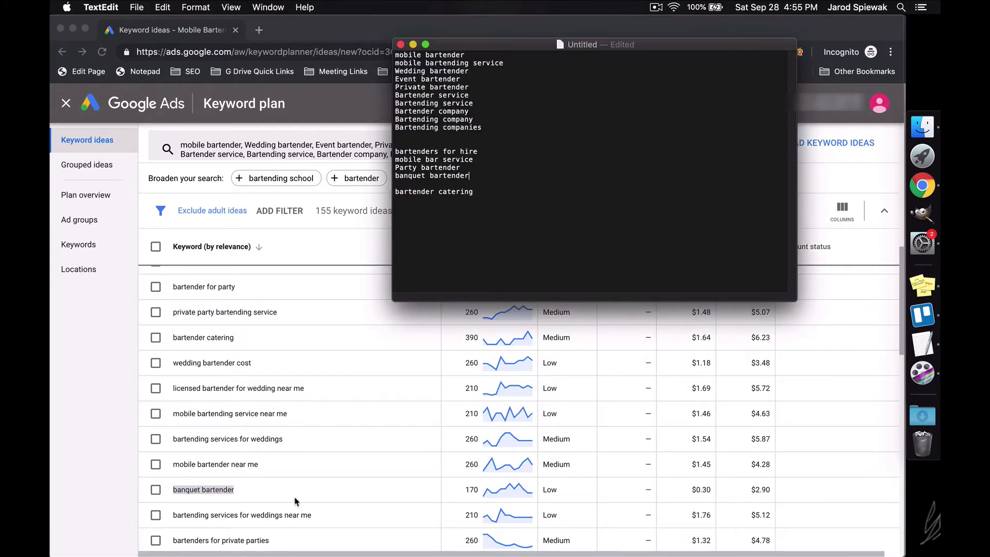
Step: Copy the keyword idea "mixologist for hire" from Keyword Planner and paste it below "bartender catering" in TextEdit, separated by blank lines
scroll(298, 501, down, 3)
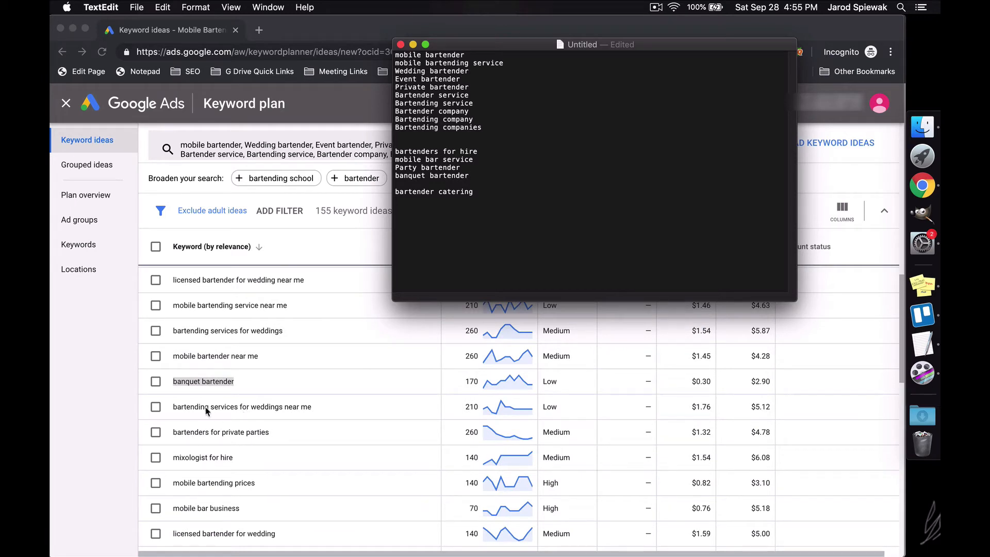
drag(232, 459, 172, 458)
key(cmd+c)
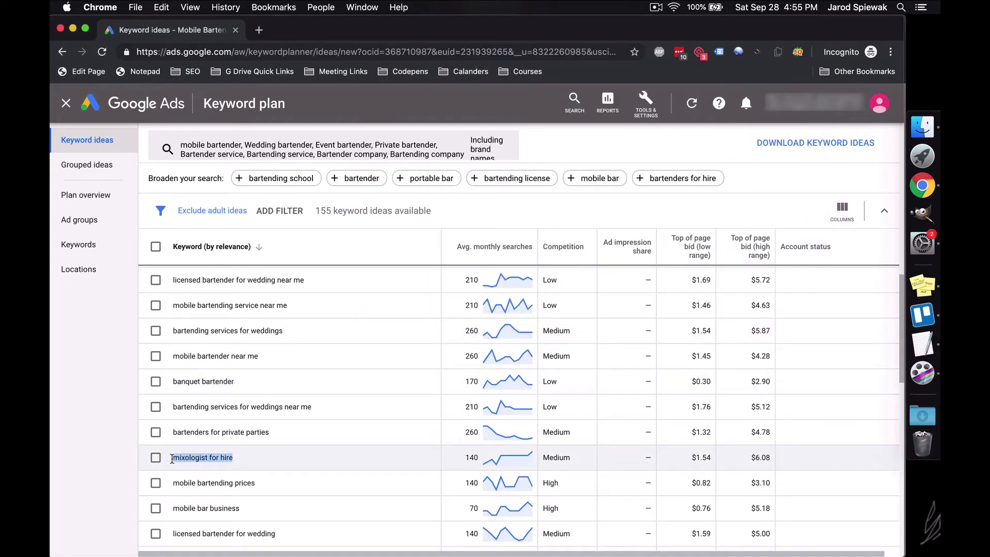
click(922, 343)
click(645, 276)
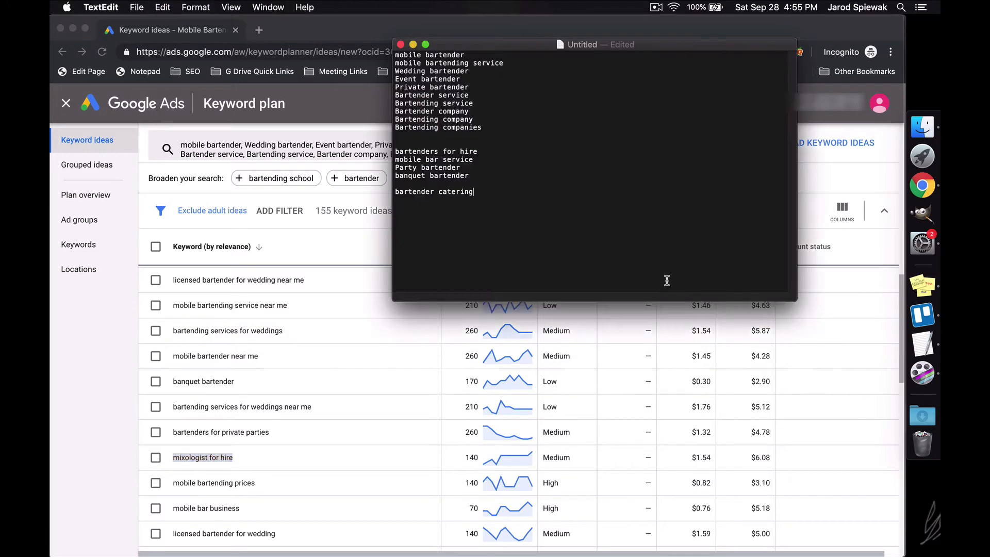
key(Return)
key(Return)
key(cmd+v)
Step: Combine copies of "Wedding" and "mixologist" from the list into "Wedding mixologist", placed below "mixologist for hire" after a blank line
double_click(415, 72)
key(super+c)
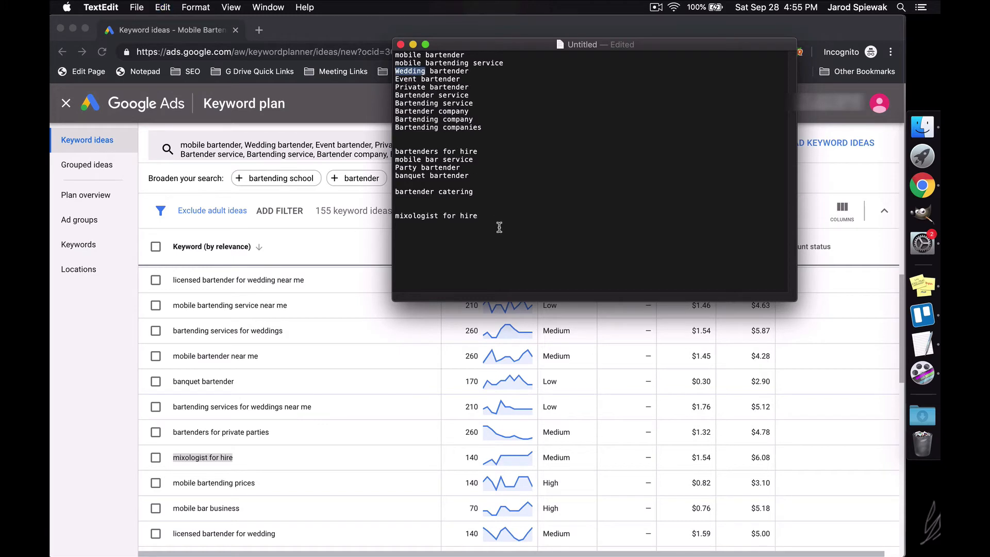
click(499, 228)
key(Return)
key(Return)
key(super+v)
double_click(420, 216)
click(453, 237)
key(super+v)
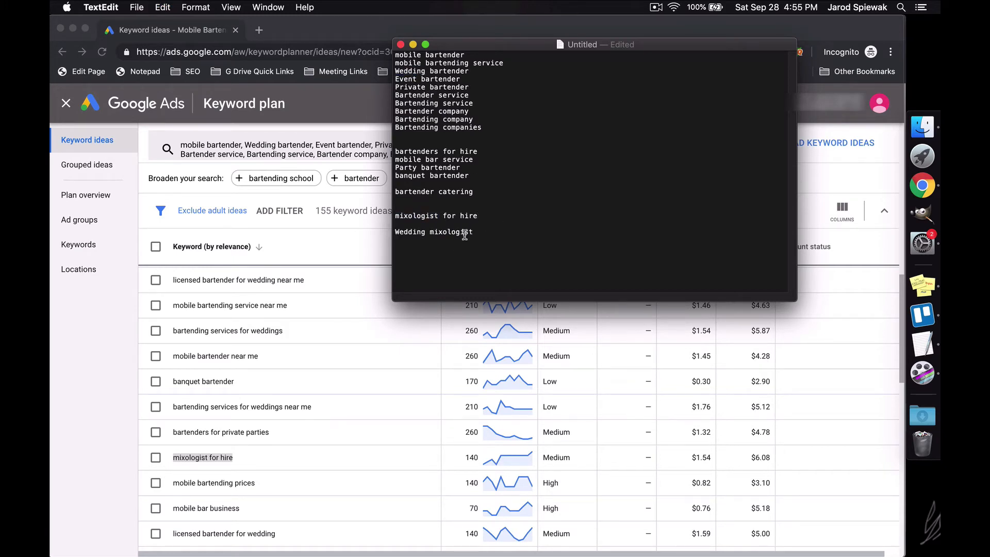
Step: Add the words "Event", "Private" and "service" on separate lines under "Wedding mixologist"
double_click(405, 78)
click(470, 222)
click(517, 236)
key(Return)
key(super+v)
key(Return)
text(Private)
double_click(452, 95)
click(475, 270)
key(Return)
key(super+v)
Step: Copy "Party" and "banquet" from the bartender terms onto new lines under "service"
double_click(406, 168)
key(super+c)
click(442, 265)
key(Return)
key(super+v)
double_click(408, 176)
key(super+c)
click(451, 267)
key(Return)
key(super+v)
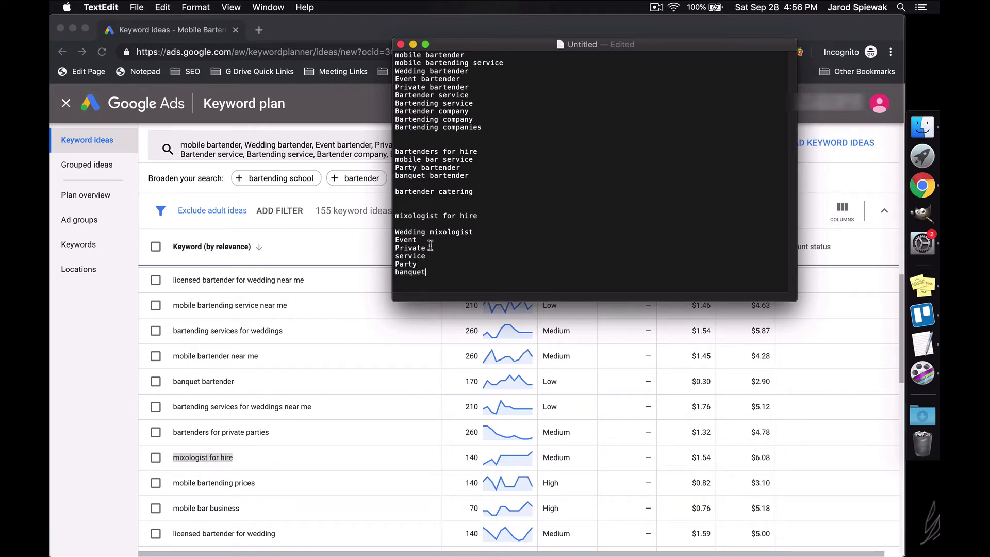
Step: Complete the new lines as "Event mixologist", "Private mixologist", "mixologist service", "Party mixologist" and "banquet mixologist", removing any surplus characters
double_click(412, 215)
key(super+c)
click(431, 242)
key(super+Left)
key(super+v)
key(BackSpace)
key(BackSpace)
key(BackSpace)
key(BackSpace)
key(BackSpace)
key(BackSpace)
key(BackSpace)
key(BackSpace)
key(BackSpace)
key(BackSpace)
key(BackSpace)
key(BackSpace)
key(super+Right)
key(super+v)
key(Down)
key(super+v)
key(Down)
key(super+v)
key(super+v)
key(super+v)
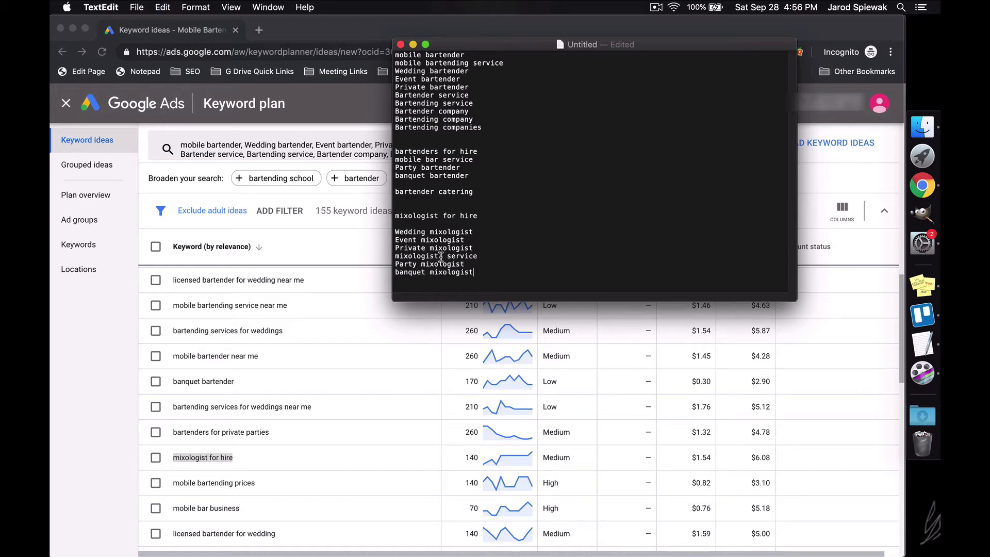
key(Delete)
Step: Review the mixologist terms in the TextEdit list and look through further keyword ideas in Keyword Planner
double_click(414, 215)
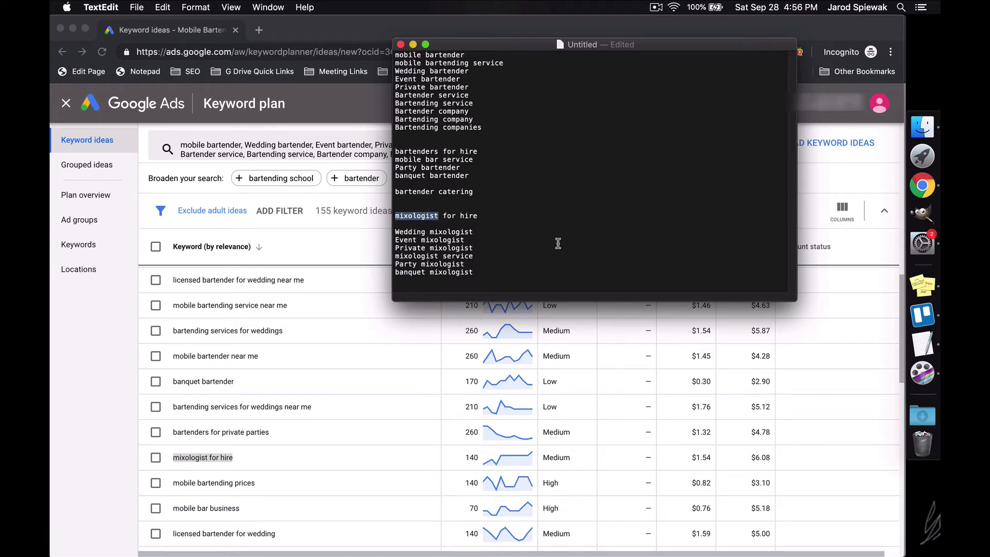
click(475, 236)
scroll(320, 340, down, 1)
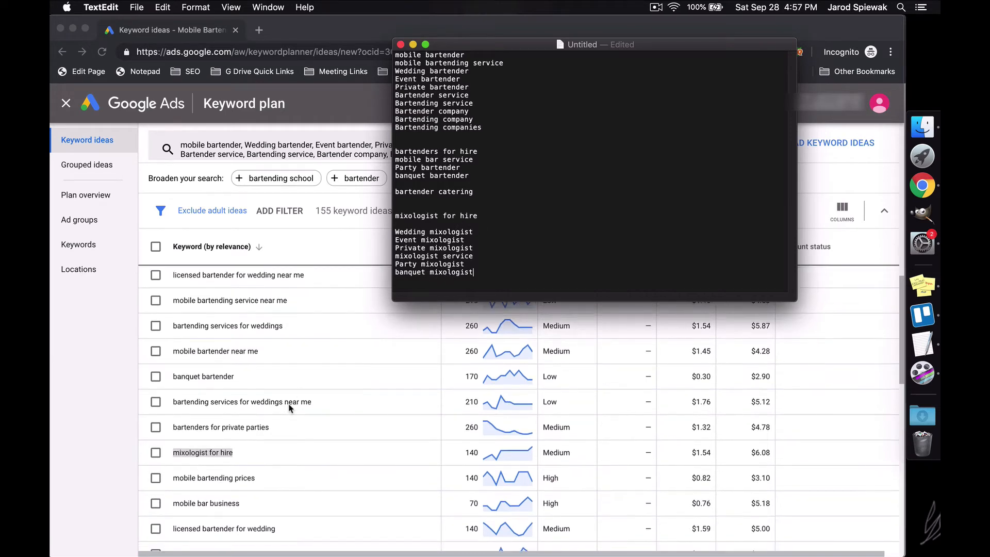
scroll(290, 409, down, 1)
scroll(290, 409, down, 1)
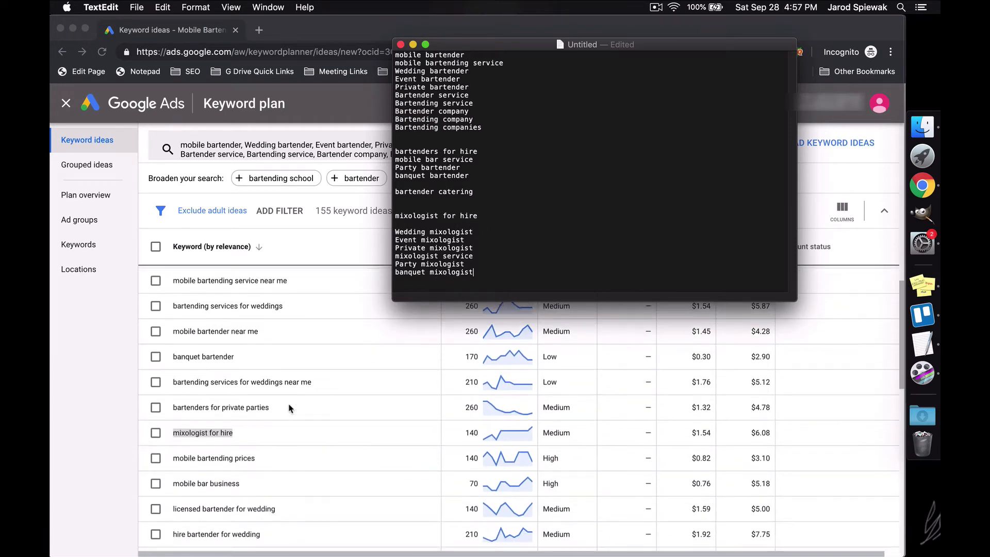
scroll(290, 409, down, 1)
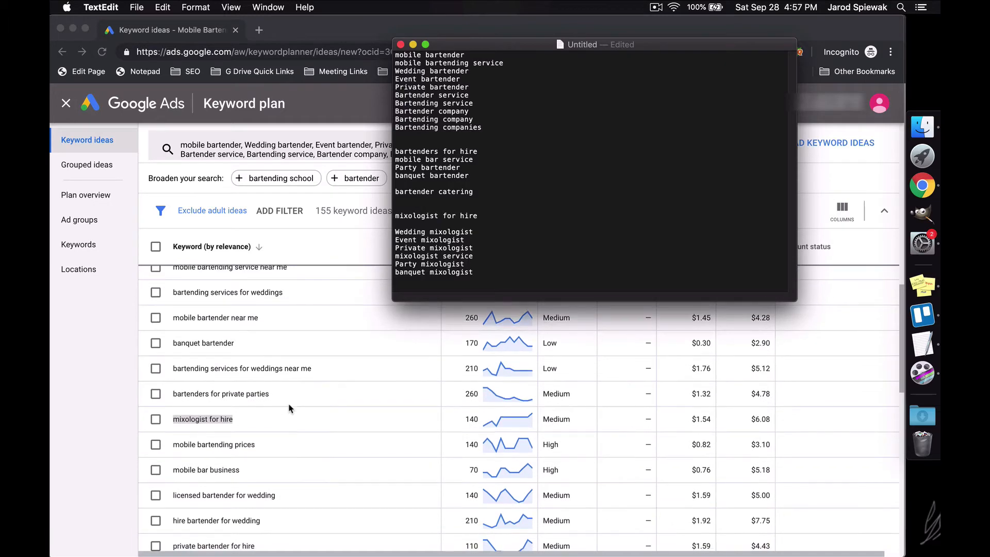
scroll(290, 409, down, 1)
scroll(290, 409, down, 3)
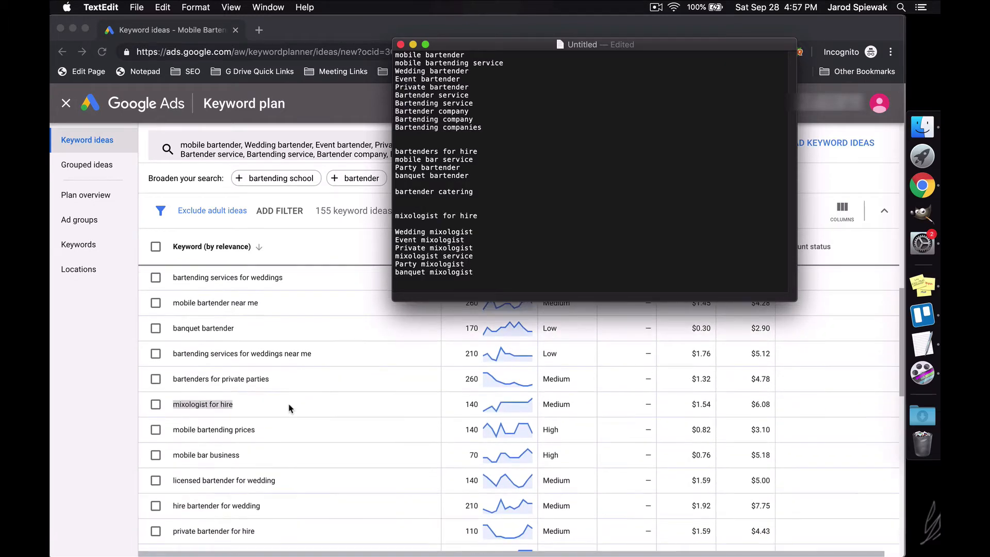
scroll(290, 408, down, 5)
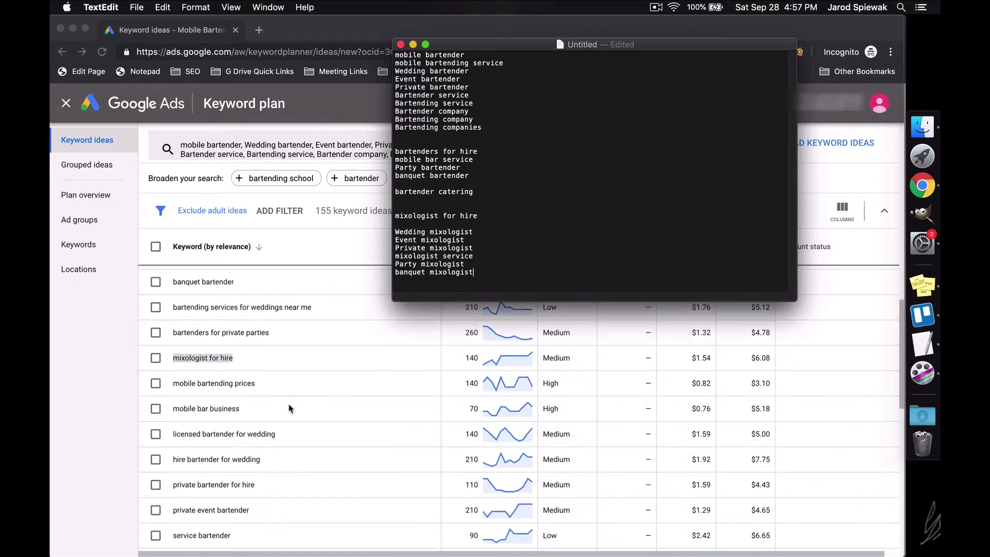
scroll(290, 409, down, 1)
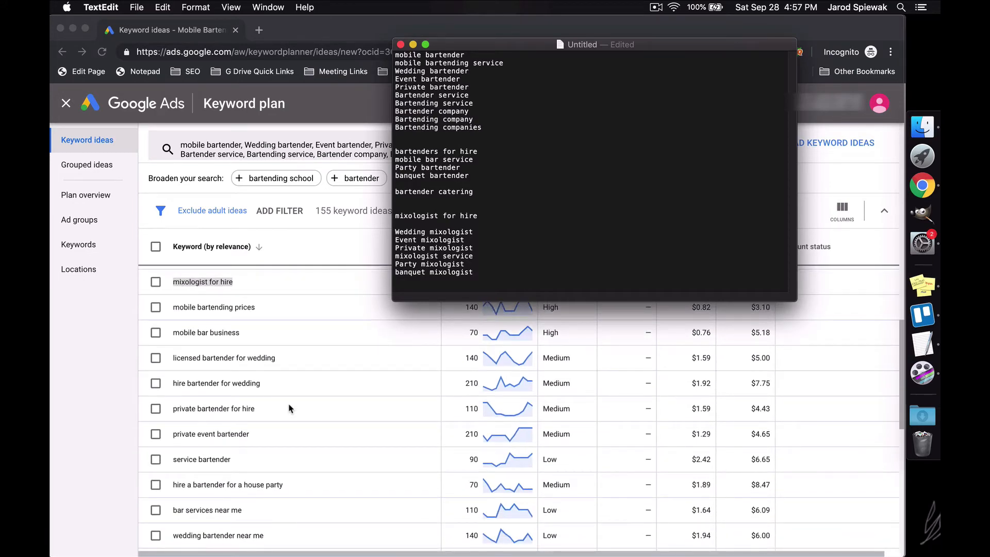
scroll(289, 408, up, 10)
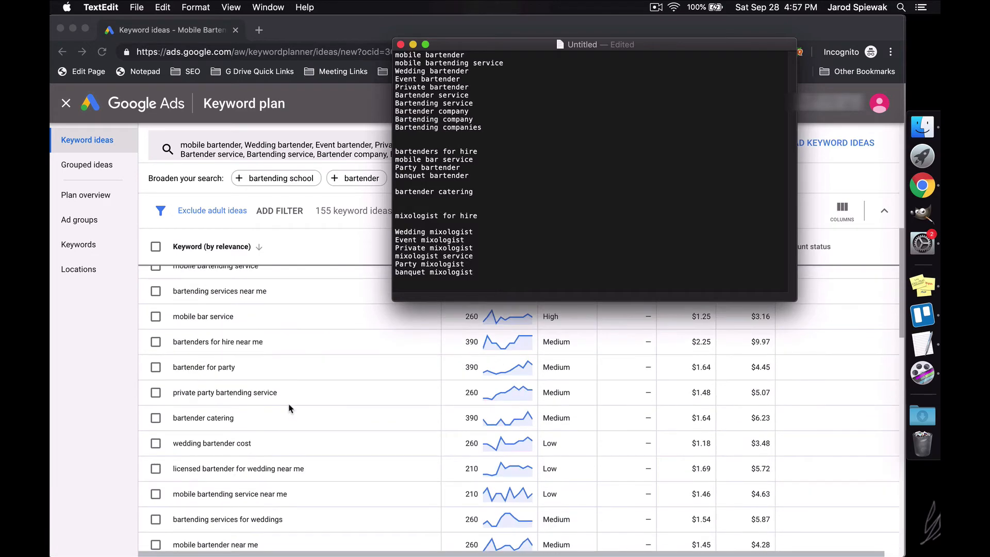
Step: Remove the blank lines between the bartender and mixologist terms so the keyword list is continuous
click(494, 135)
key(BackSpace)
key(BackSpace)
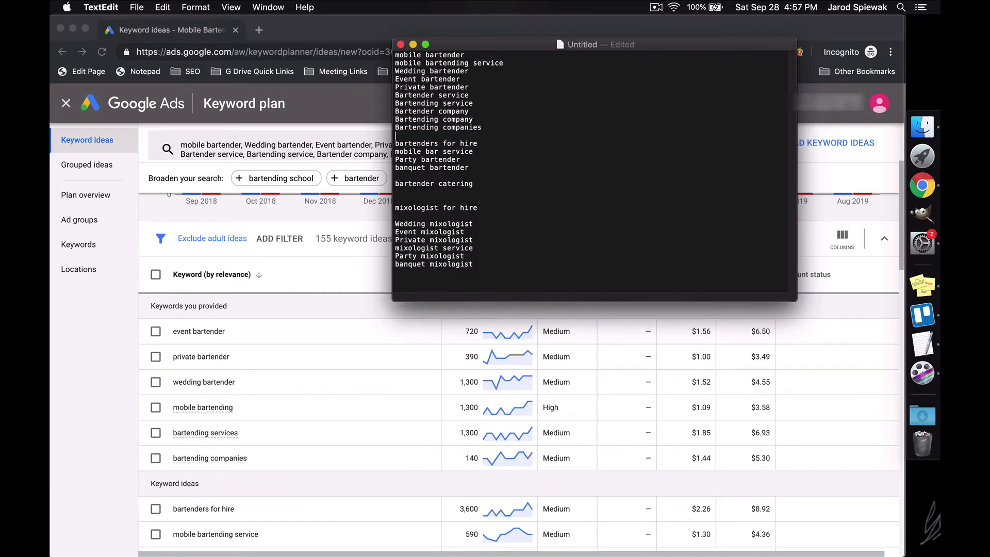
key(Down)
key(Down)
key(BackSpace)
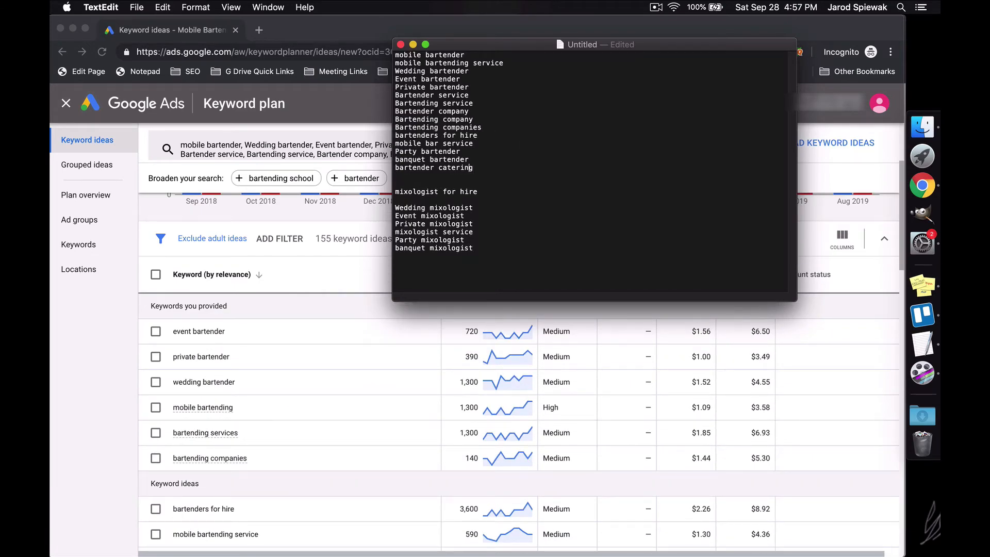
key(Down)
key(Down)
key(BackSpace)
key(Down)
key(BackSpace)
key(BackSpace)
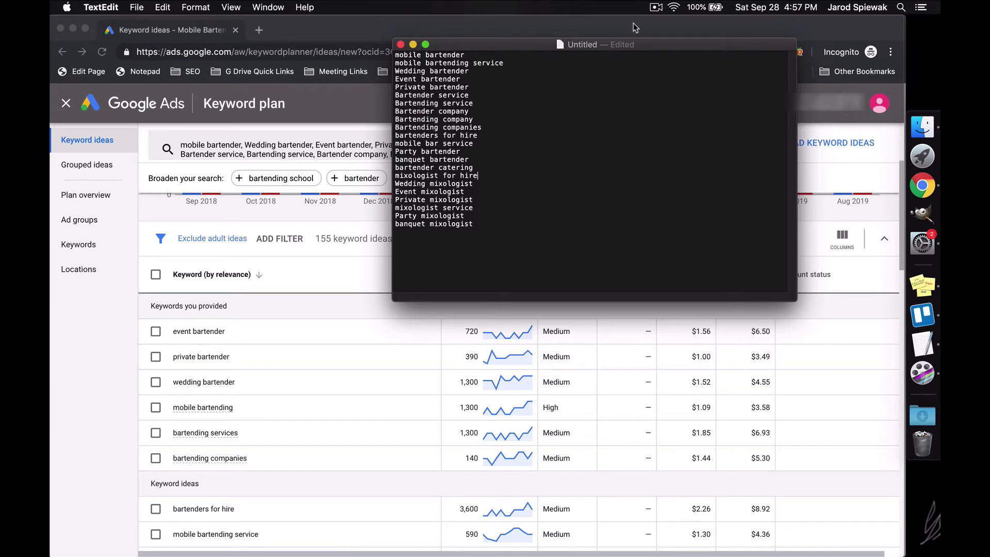
click(656, 7)
click(671, 46)
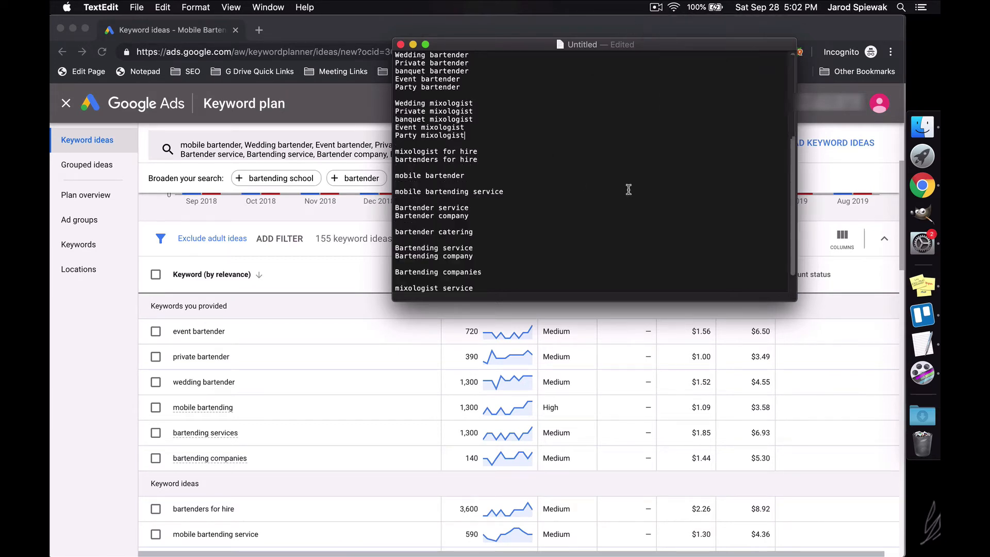
click(629, 190)
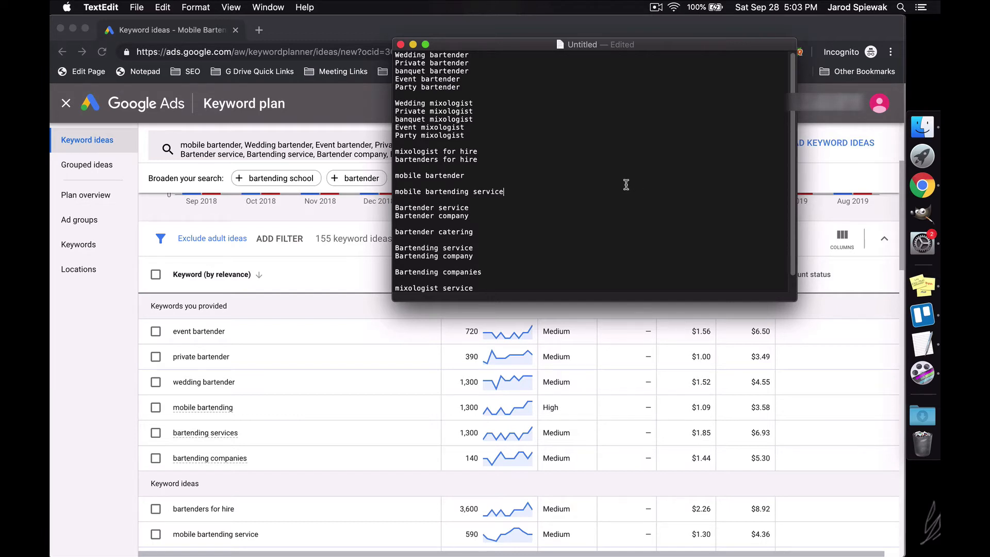
Step: Review the grouped wedding, private, banquet, event and party terms for bartender and mixologist, undoing any accidental text move
click(396, 57)
click(417, 71)
drag(472, 86, 381, 54)
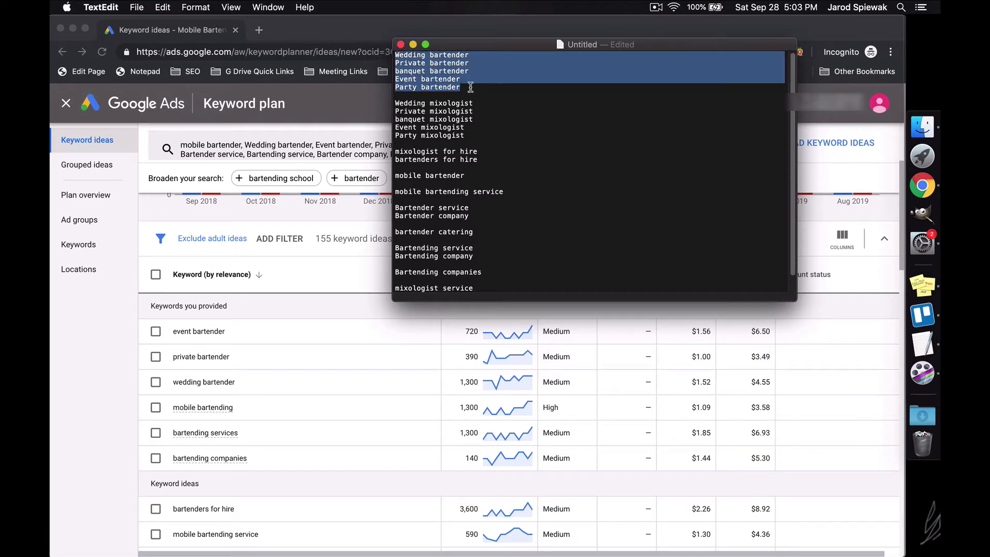
click(471, 87)
click(409, 58)
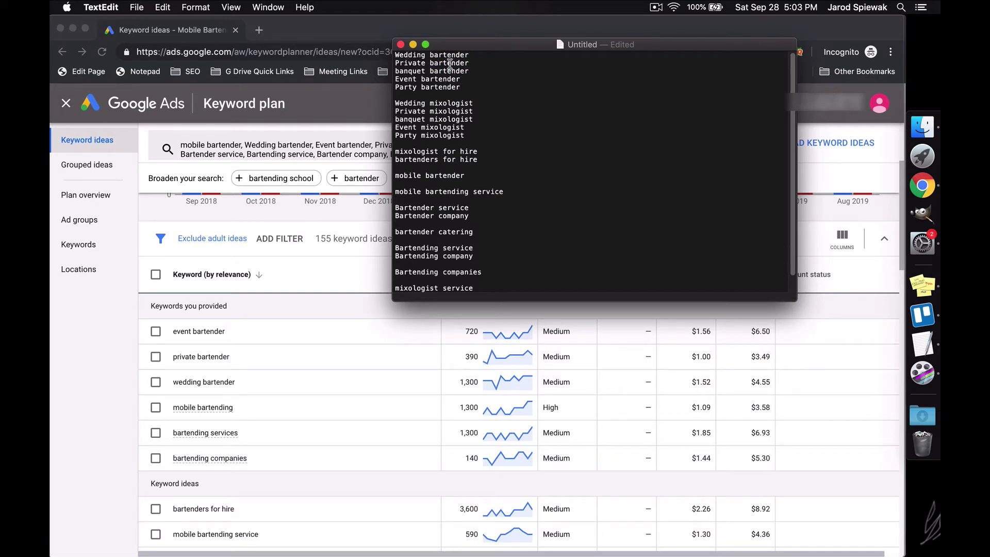
drag(470, 53, 408, 64)
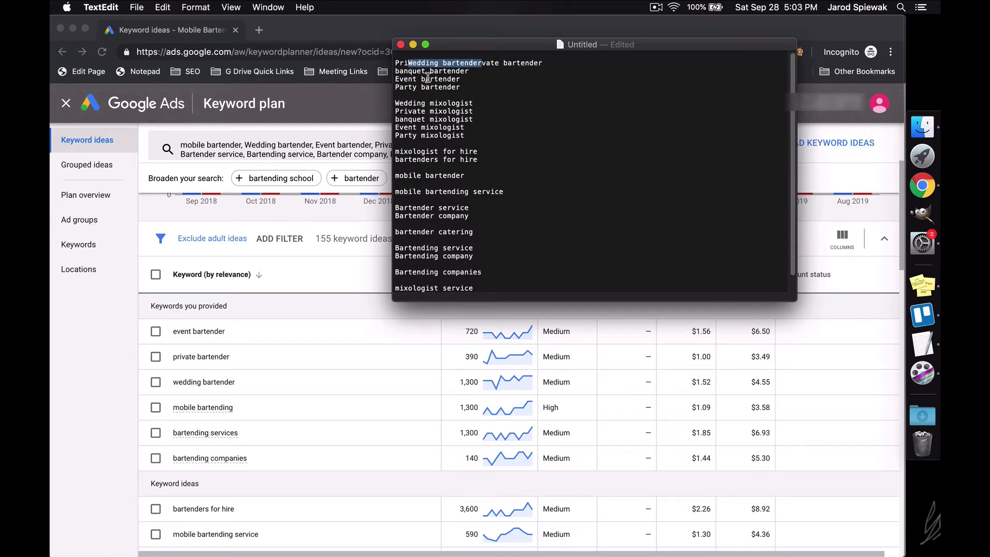
key(super+z)
click(489, 80)
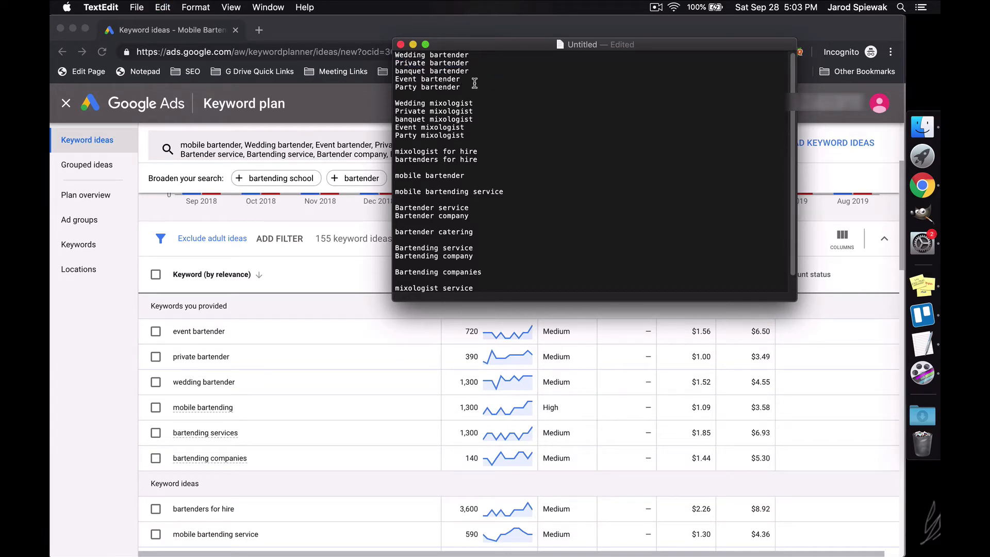
drag(477, 129, 390, 97)
click(505, 96)
drag(461, 87, 384, 55)
click(442, 109)
Step: Move "mobile bartender" into its own group between the bartender and mixologist groups, and delete a leftover blank line
scroll(446, 98, down, 2)
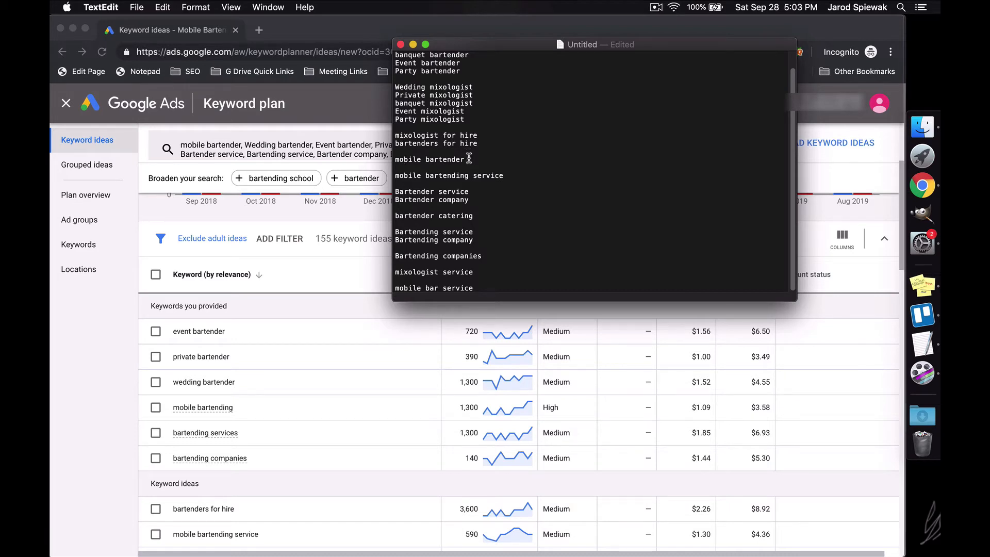
drag(468, 159, 465, 86)
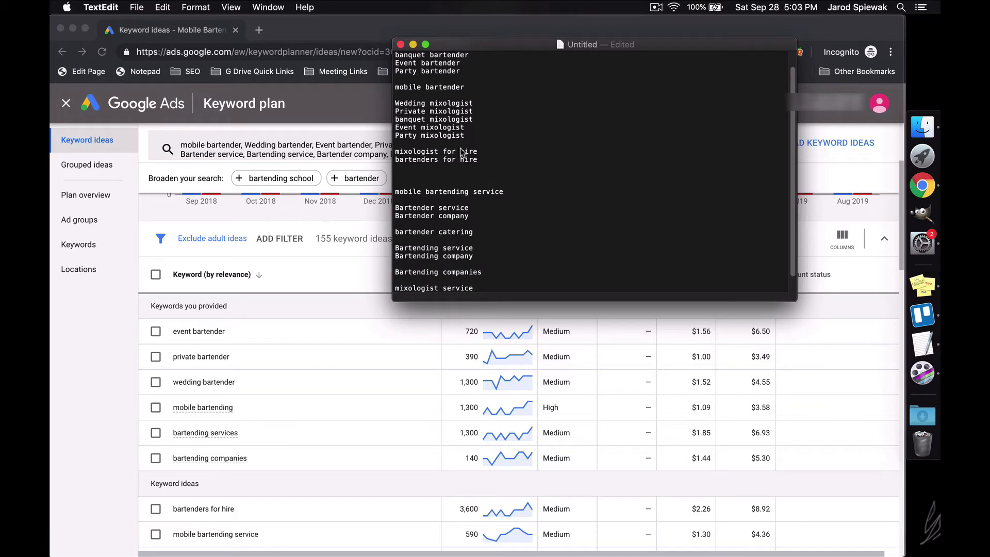
key(BackSpace)
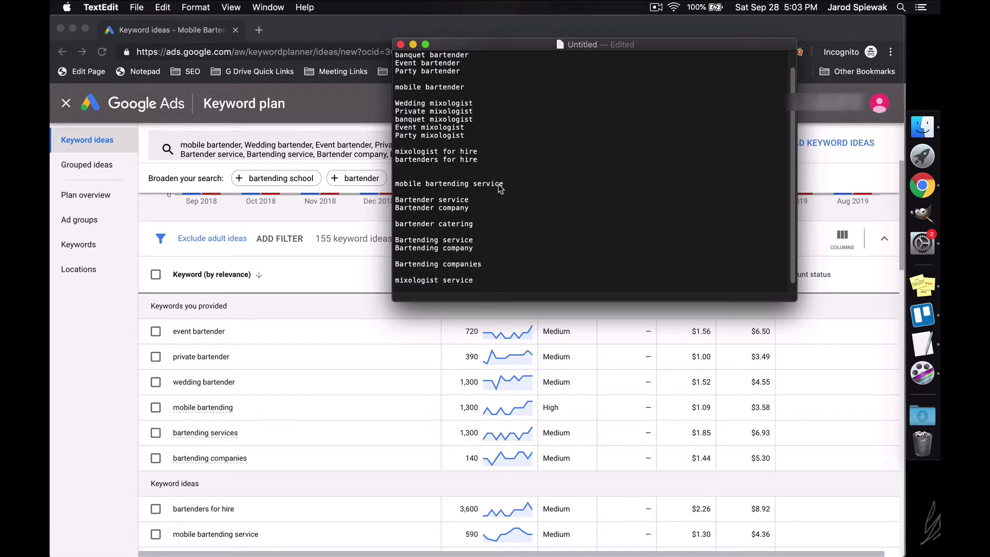
Step: Move "mobile bartending service" from its place below the hire terms to its own group below "mobile bartender"
drag(504, 184, 398, 184)
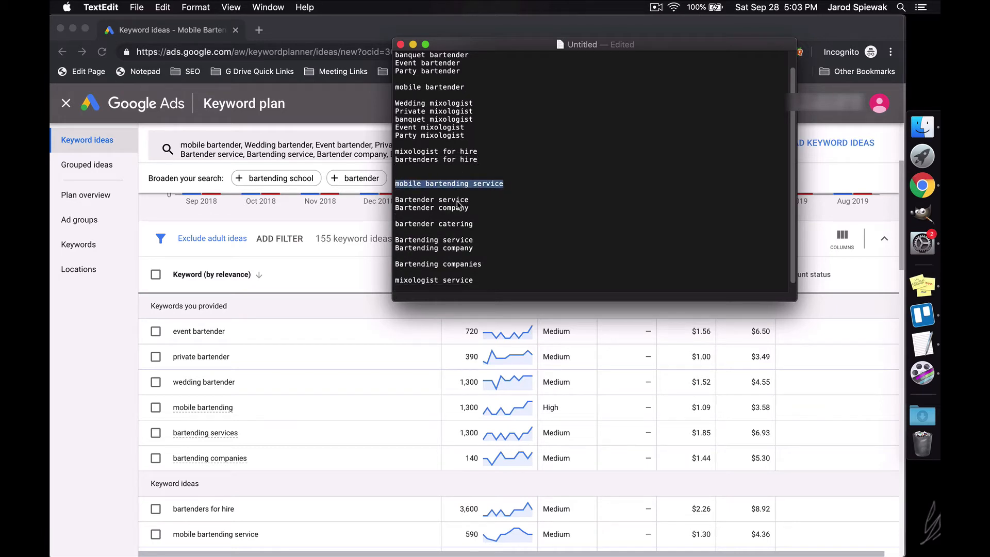
key(BackSpace)
key(BackSpace)
key(BackSpace)
click(472, 97)
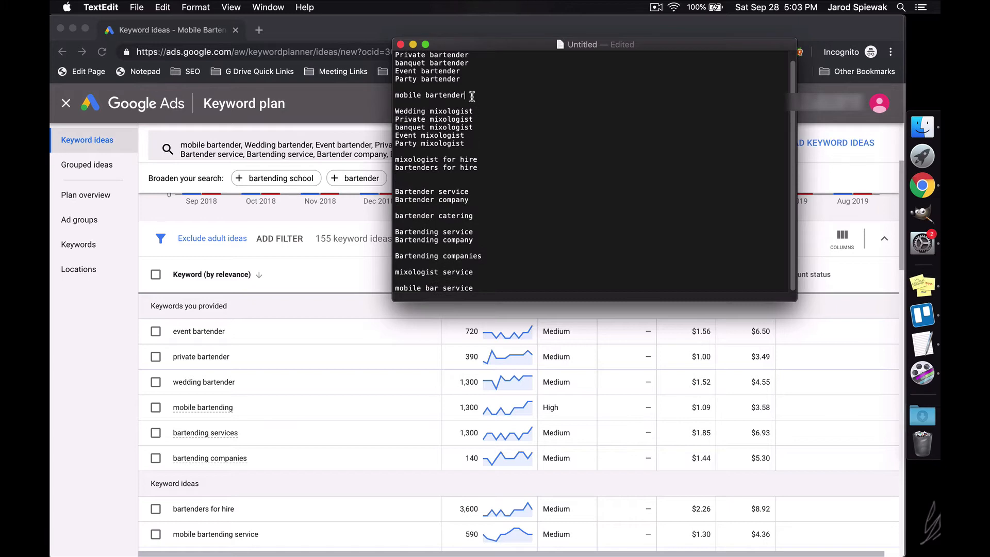
key(Return)
key(Return)
text(mobile bartending service)
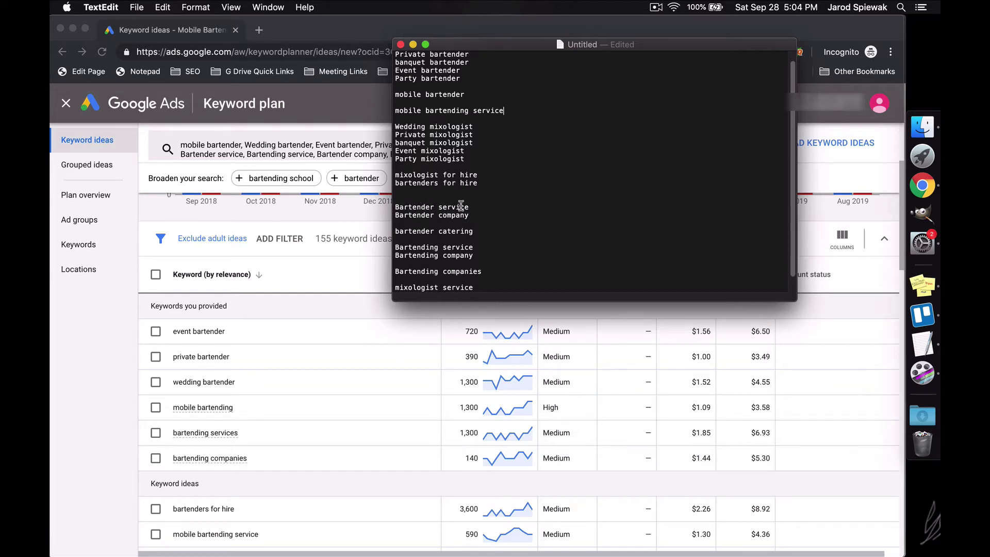
scroll(460, 206, down, 1)
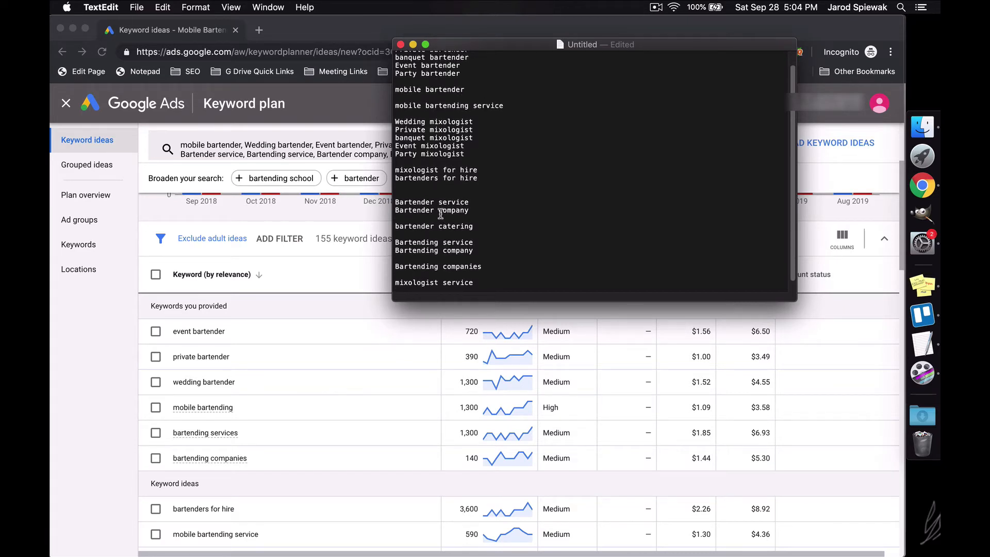
click(443, 216)
key(BackSpace)
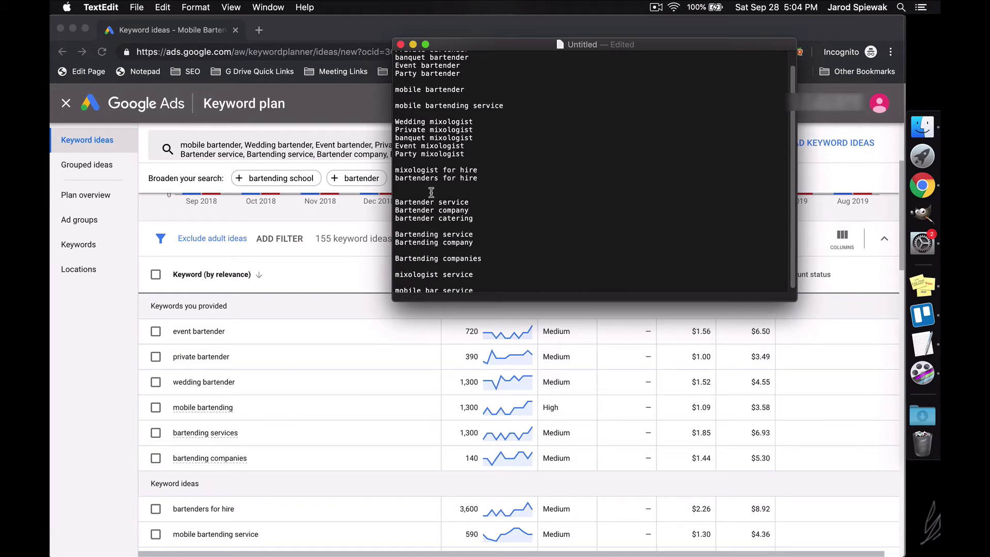
key(Return)
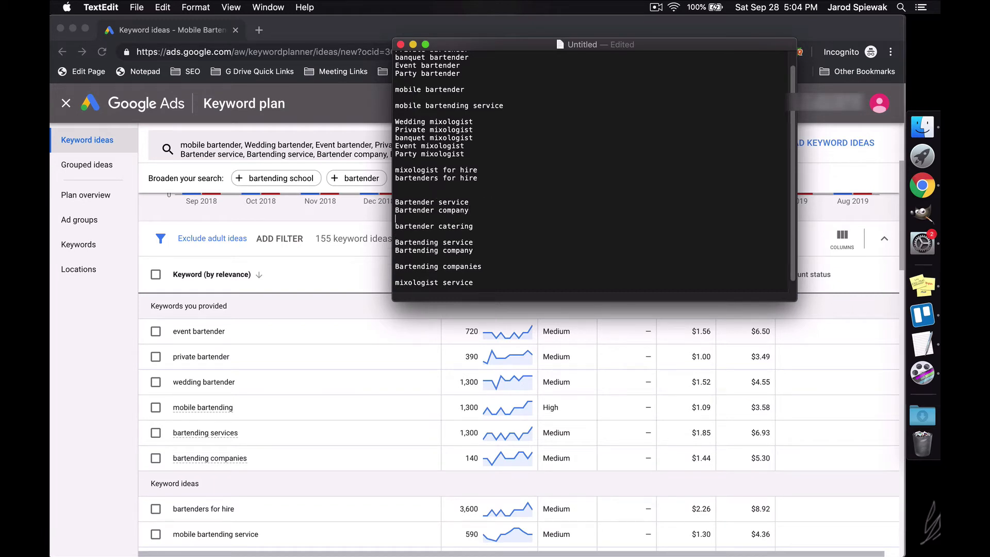
Step: Review how the service, company and catering terms are grouped in the rest of the keyword list
scroll(464, 216, down, 2)
click(426, 232)
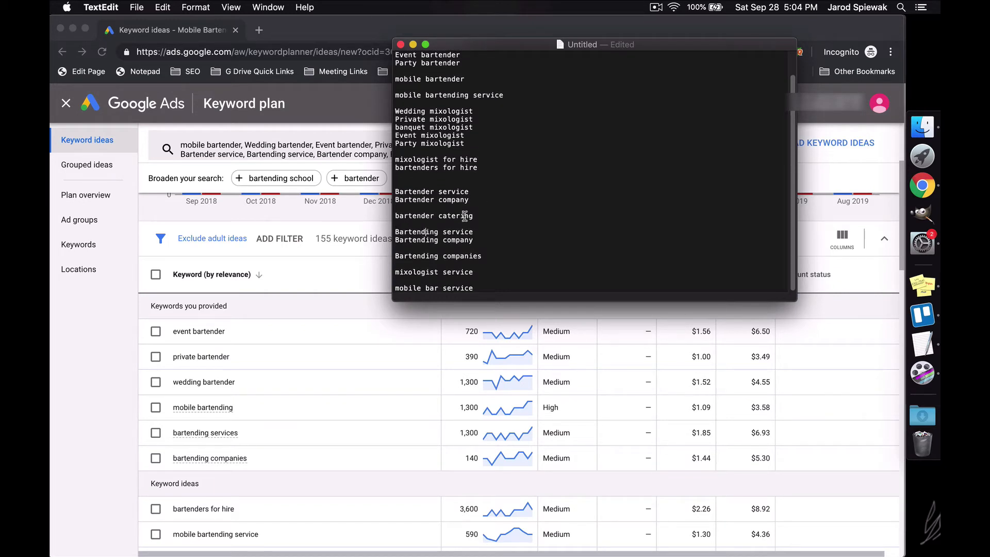
click(426, 239)
click(413, 240)
scroll(552, 192, up, 3)
scroll(498, 199, down, 2)
scroll(555, 139, up, 2)
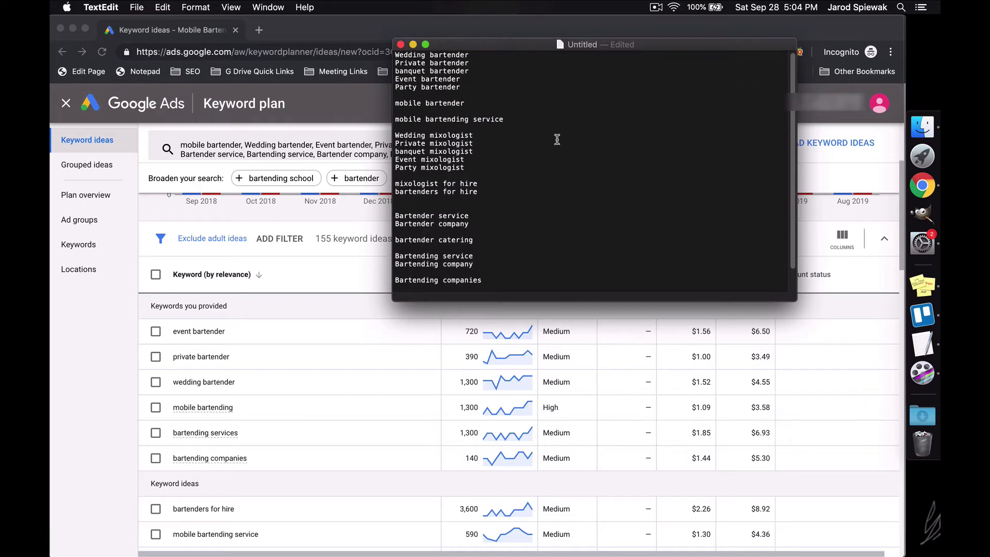
click(590, 121)
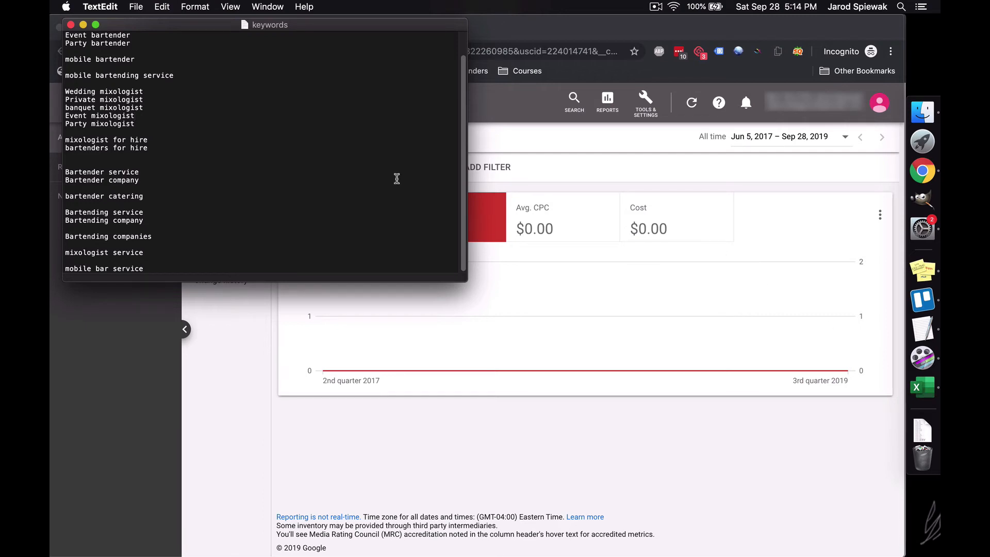
Step: Create a new blank text document and place its window beside the keywords document
key(super+n)
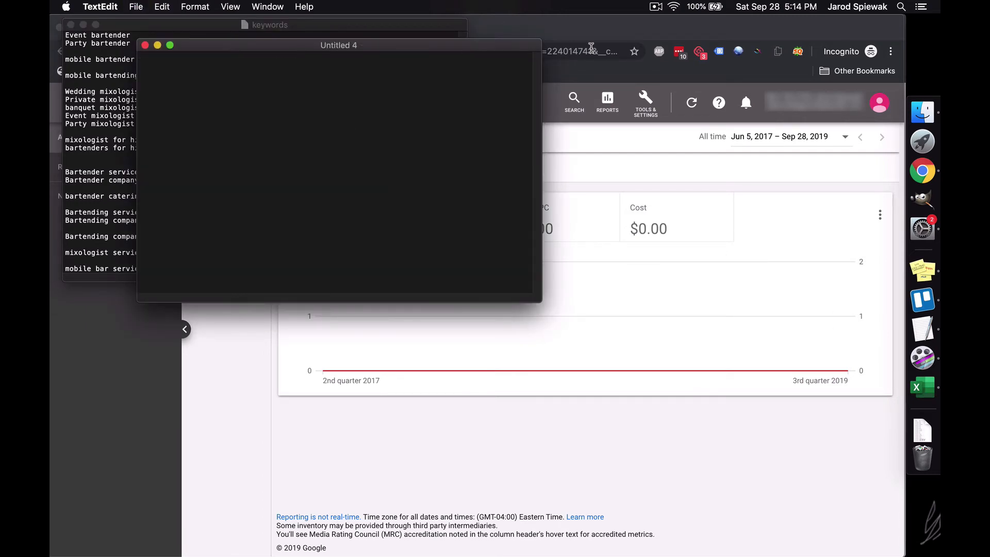
drag(431, 44, 762, 25)
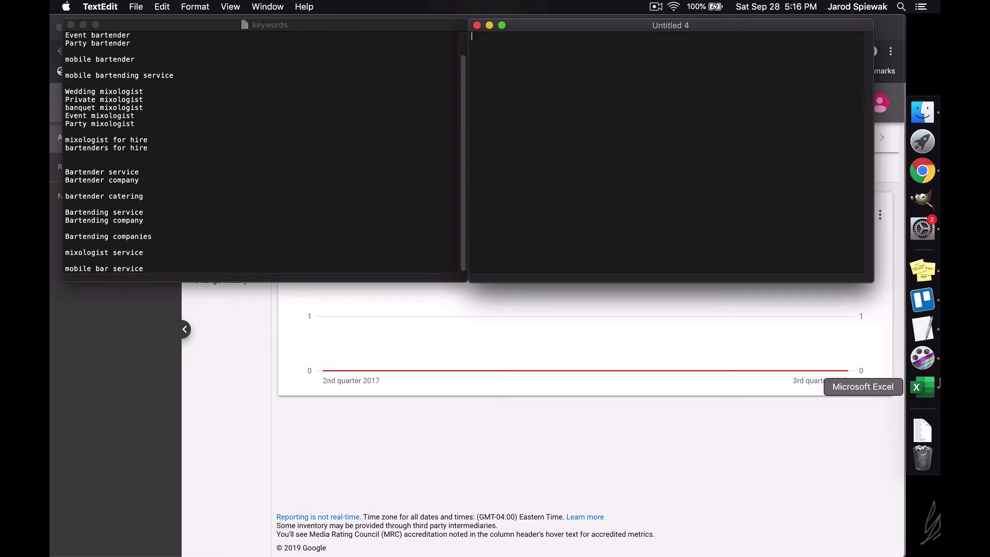
Step: Switch to Excel and review the reasons and terms in the master negative keywords sheet
click(923, 387)
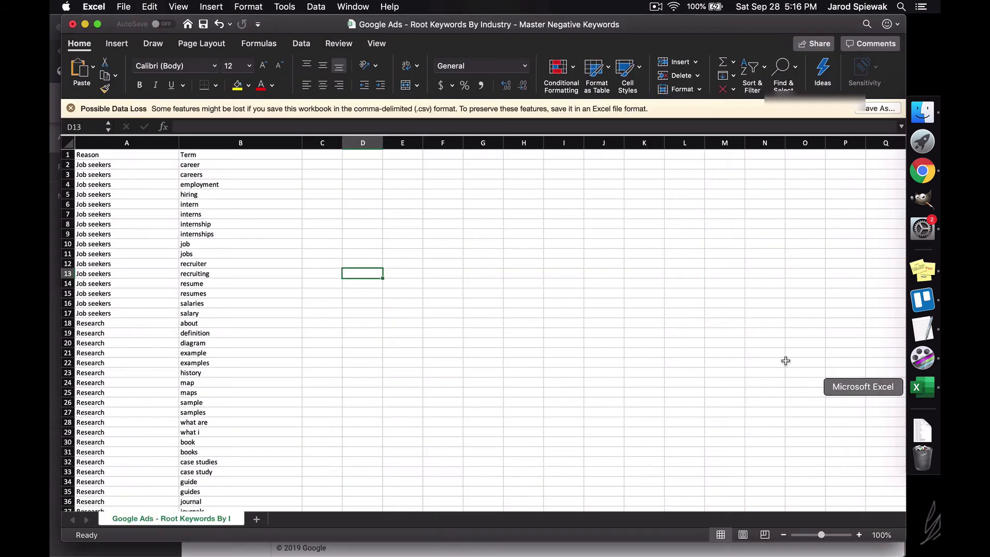
click(526, 316)
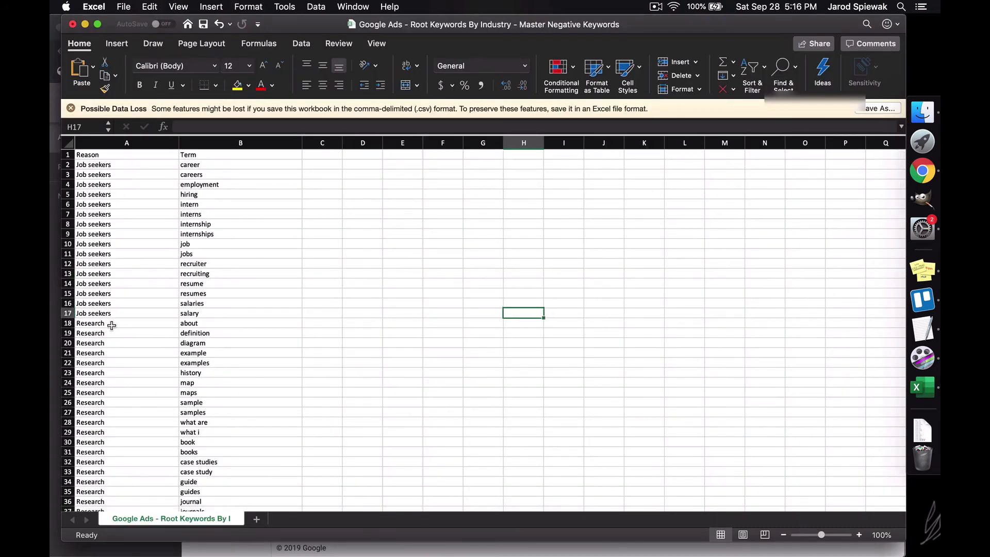
click(361, 225)
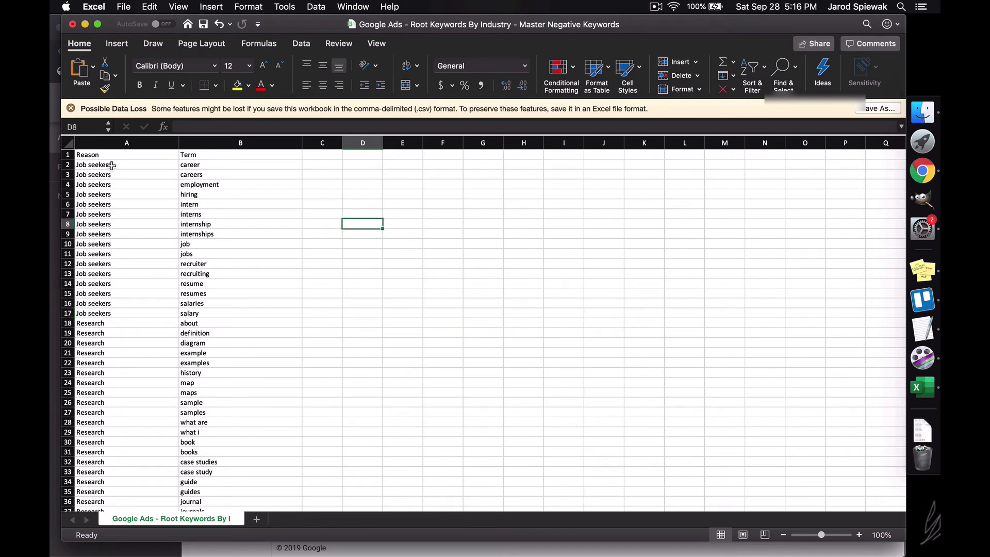
drag(112, 167, 115, 246)
drag(233, 166, 289, 244)
click(377, 251)
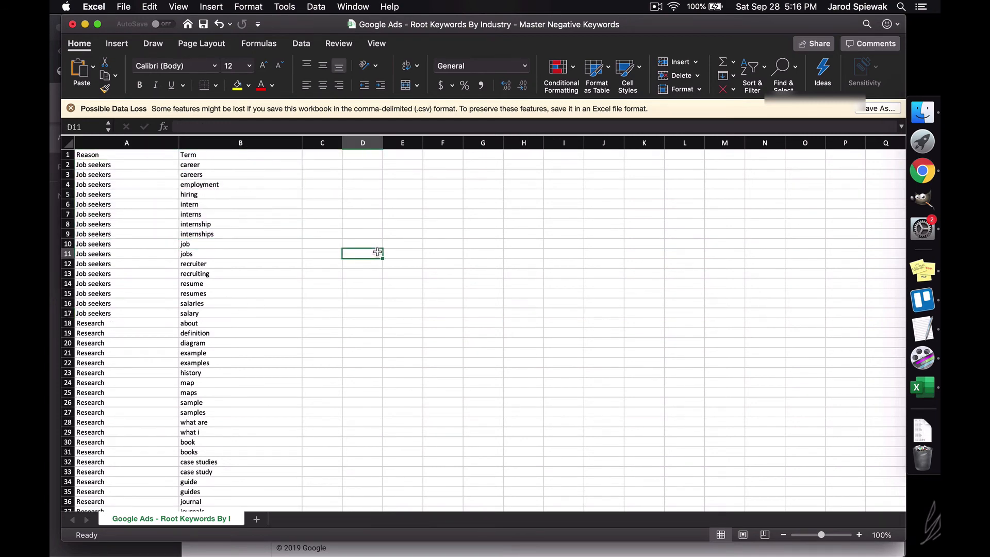
scroll(316, 293, down, 1)
scroll(315, 292, up, 1)
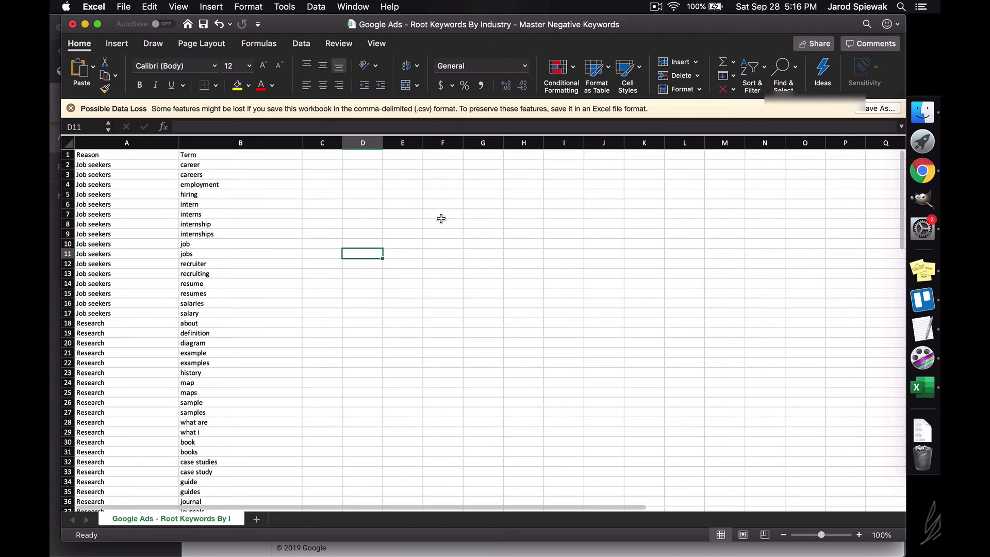
click(441, 218)
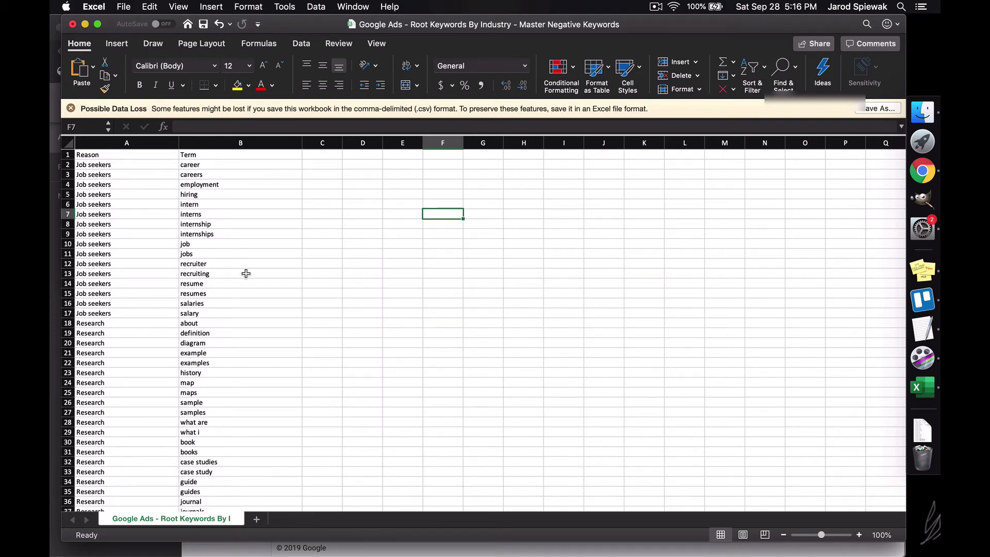
scroll(350, 283, down, 3)
scroll(353, 310, up, 3)
click(353, 310)
click(261, 194)
click(420, 178)
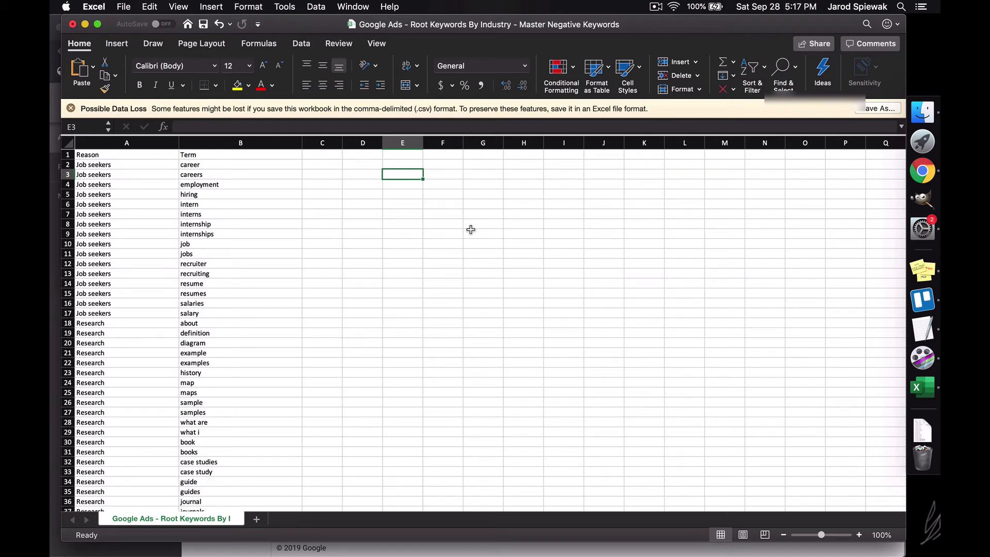
Step: Copy the Job seekers terms from "career" to "salary" (B2:B17) and paste them into the blank TextEdit document
click(125, 174)
drag(204, 164, 218, 309)
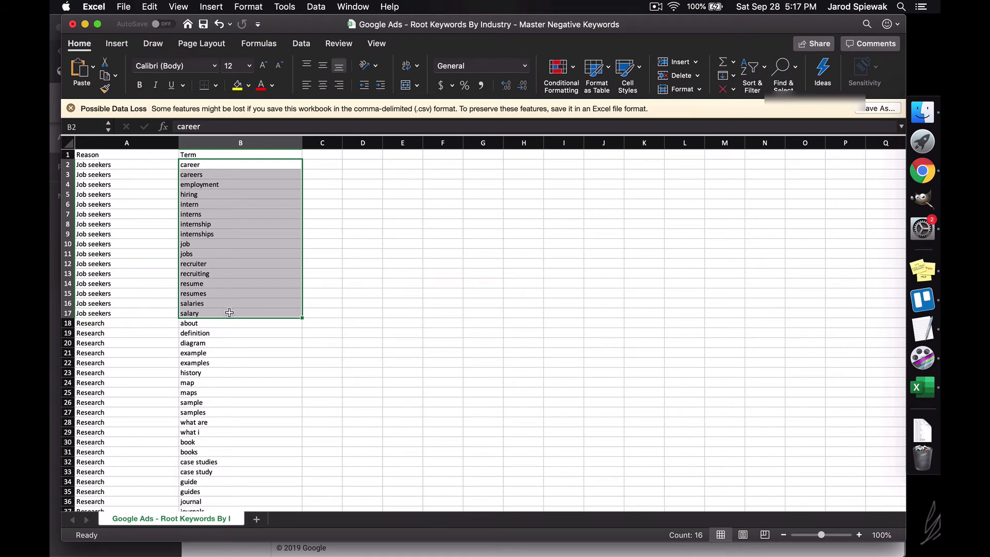
key(super+c)
click(923, 328)
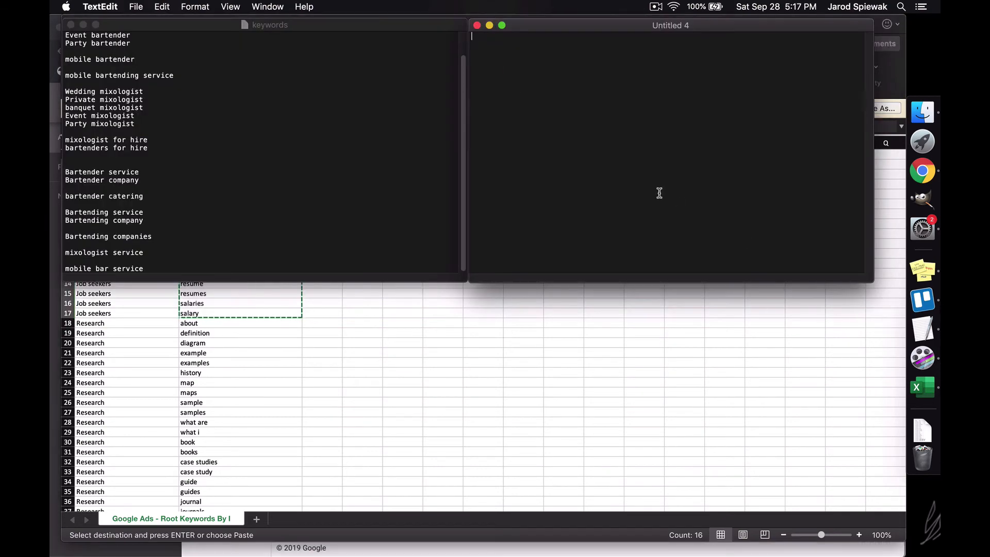
key(super+v)
Step: Copy the Research and Education terms from "about" to "university" (B18:B64) in Excel and paste them into the negative keywords text document
key(super+Tab)
scroll(430, 362, down, 6)
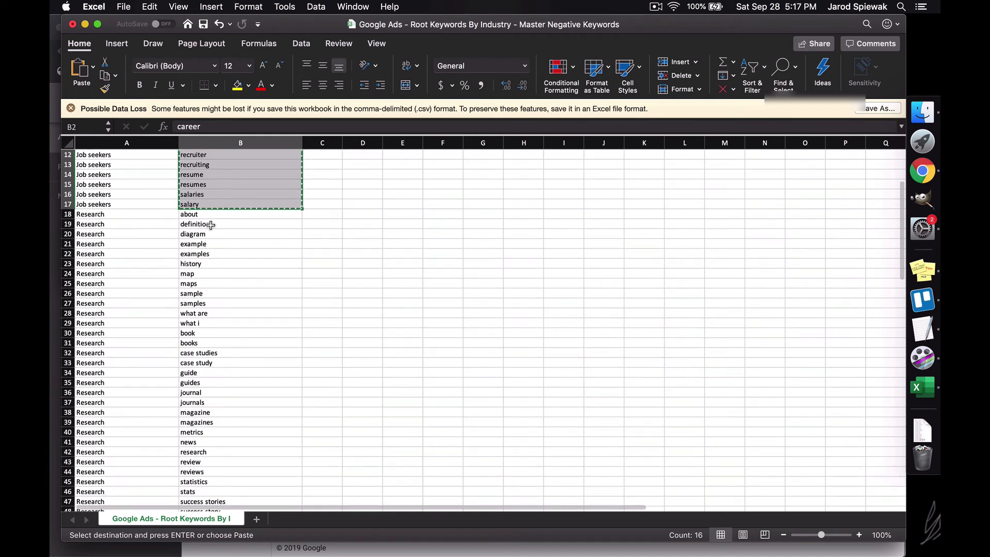
drag(202, 217, 240, 421)
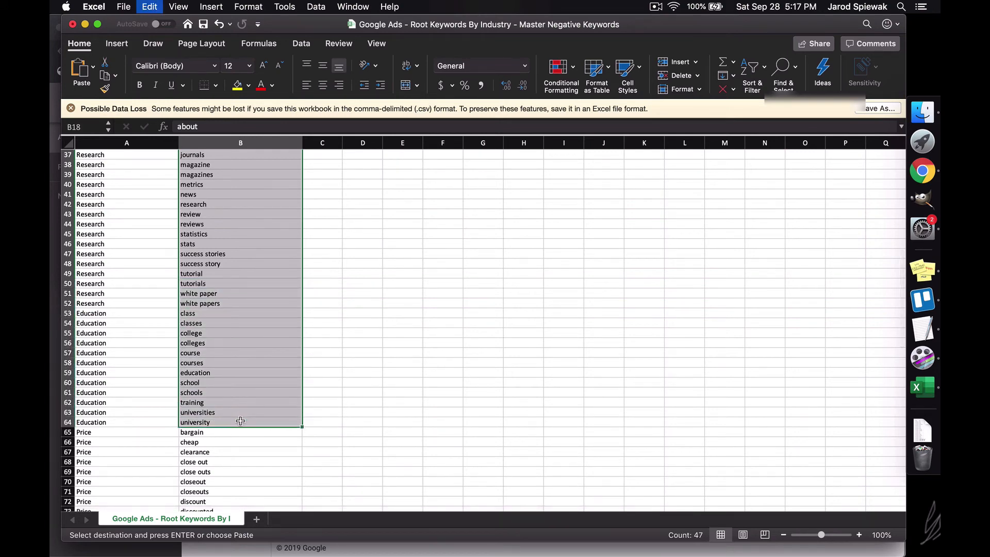
key(super+c)
scroll(707, 382, up, 10)
scroll(611, 315, down, 15)
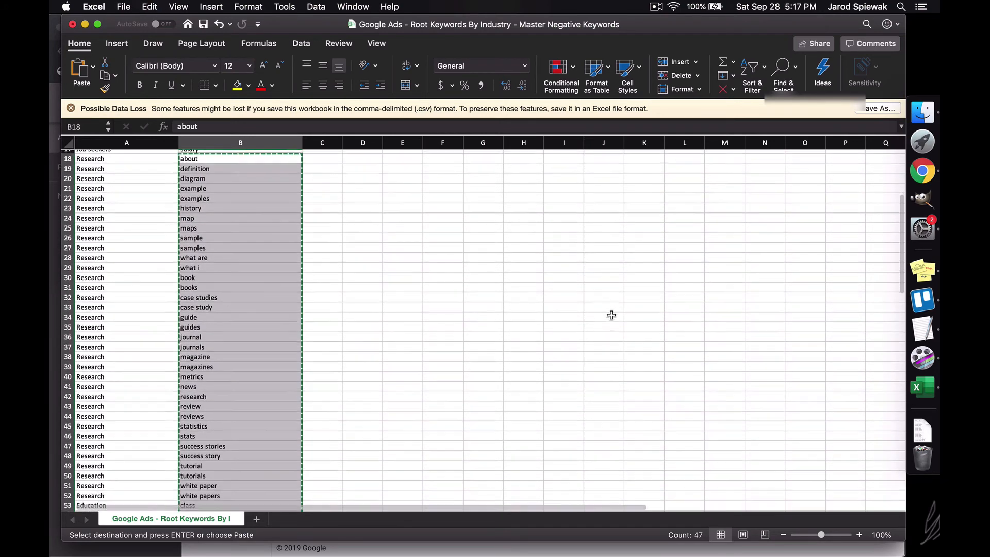
click(923, 329)
key(super+v)
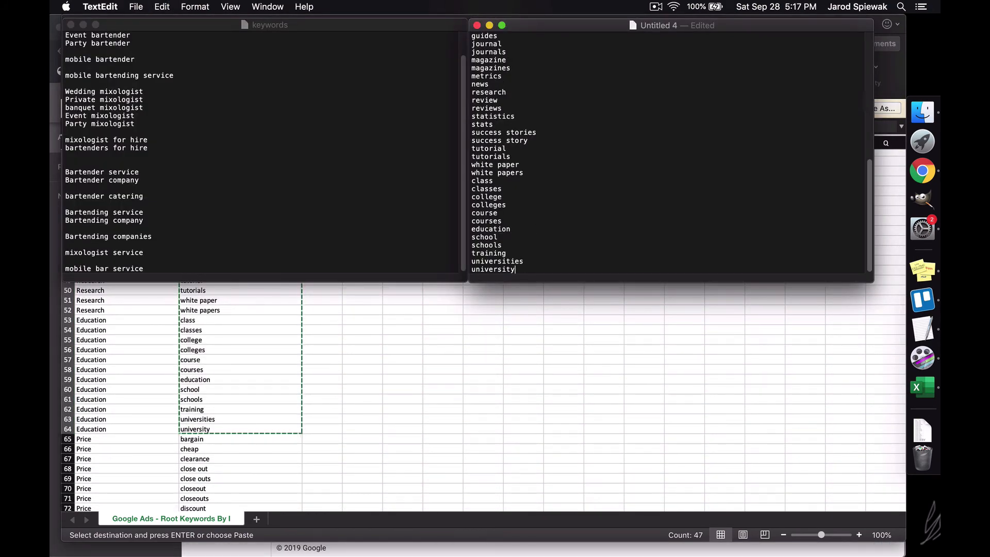
key(Return)
Step: Copy the Price terms from "bargain" to "making" (B65:B95) and add them to the end of the TextEdit negative list
click(389, 308)
scroll(310, 289, down, 10)
drag(236, 195, 268, 491)
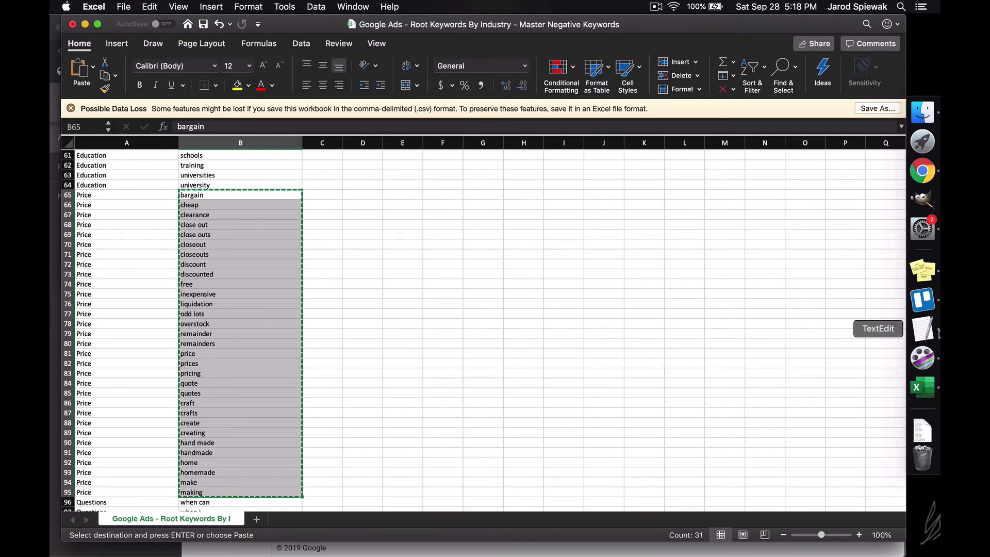
click(923, 329)
key(super+v)
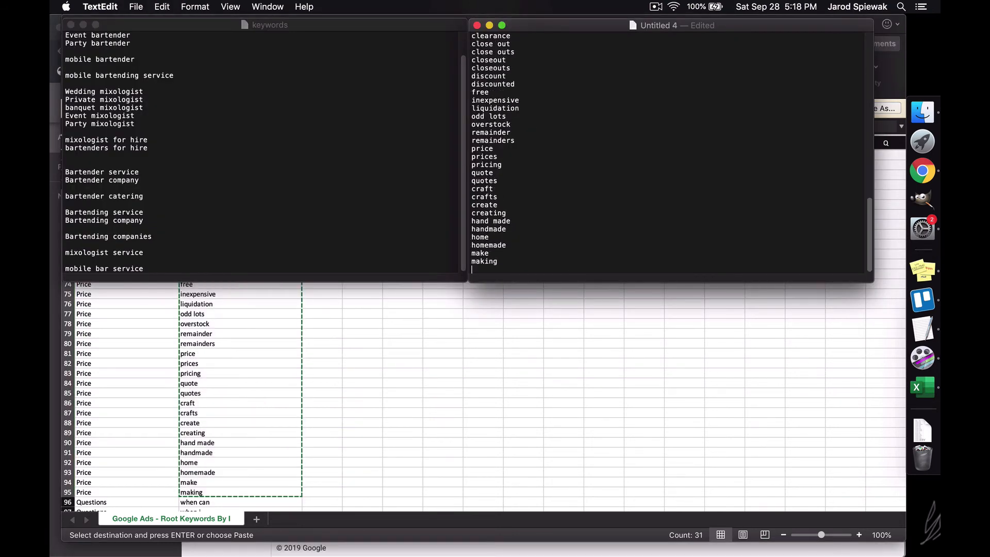
Step: Copy the Questions terms "when can" and "when i" (B96:B97) from Excel and paste them below "making" in the TextEdit list
click(437, 371)
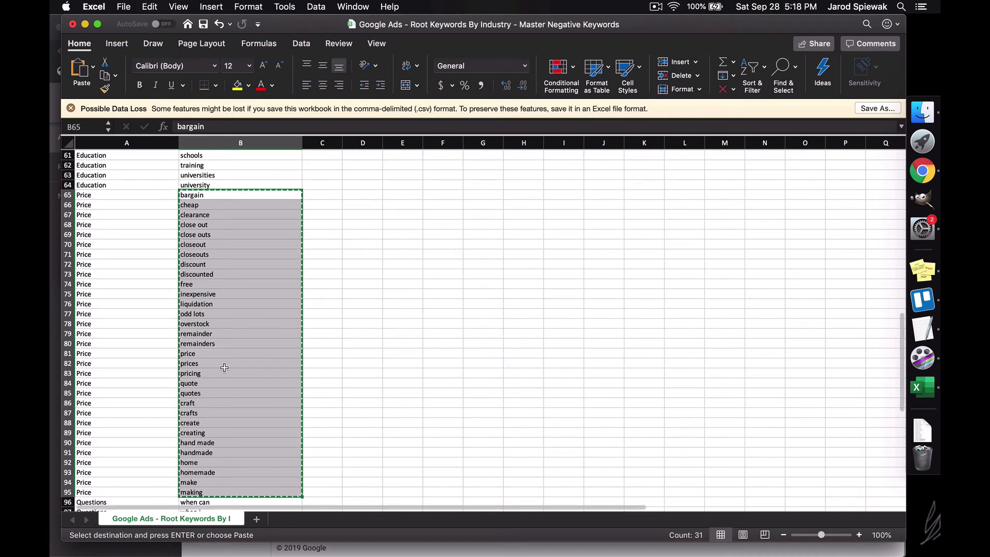
scroll(496, 322, down, 10)
click(497, 321)
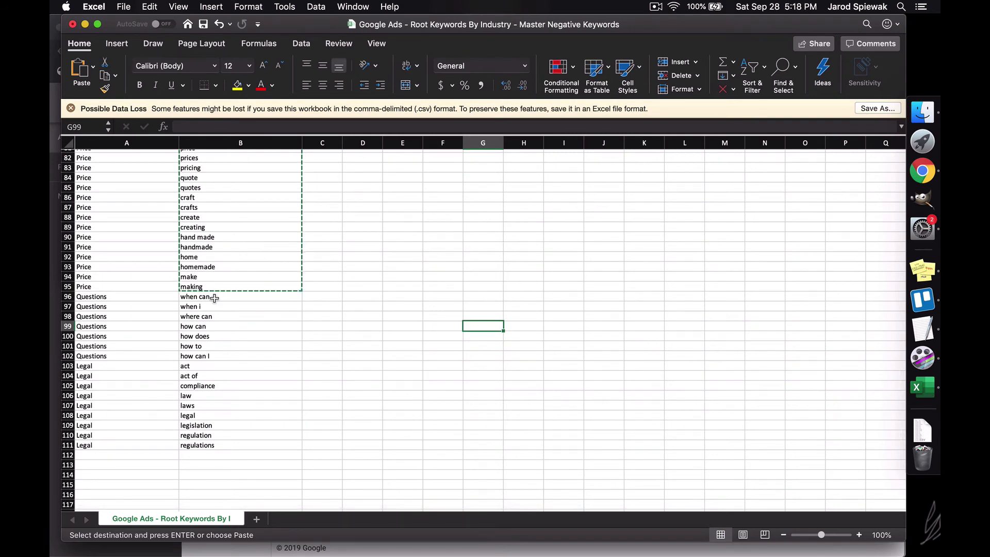
click(214, 298)
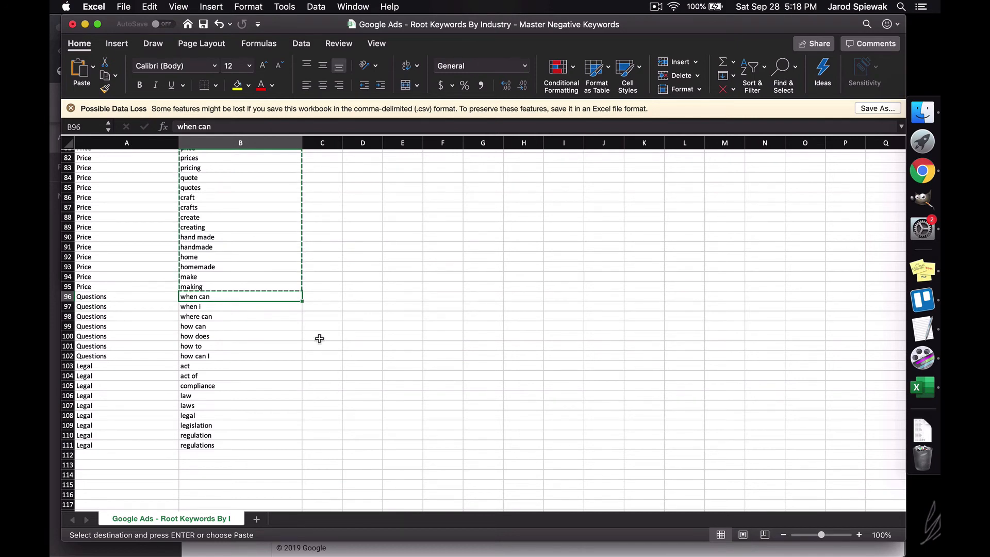
click(343, 354)
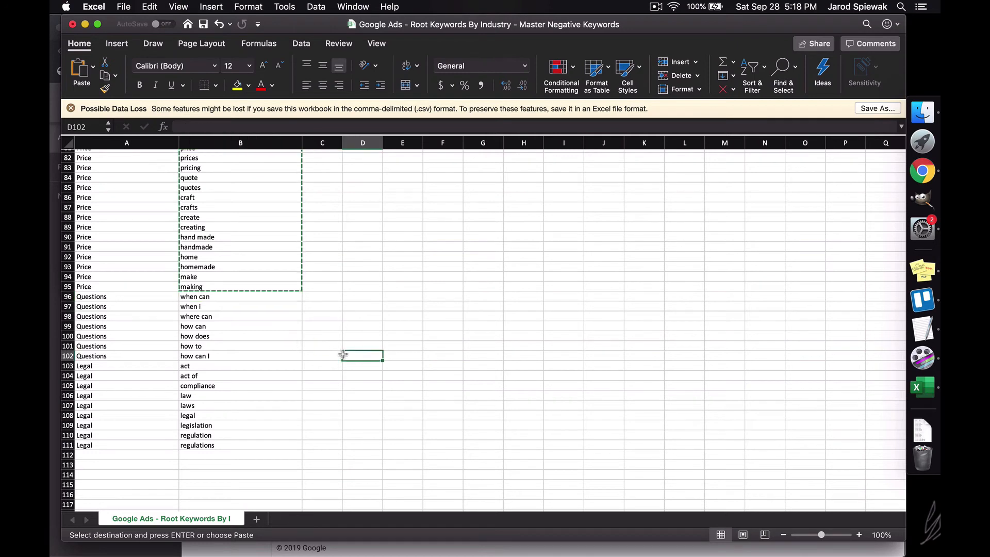
click(206, 296)
drag(208, 307, 209, 298)
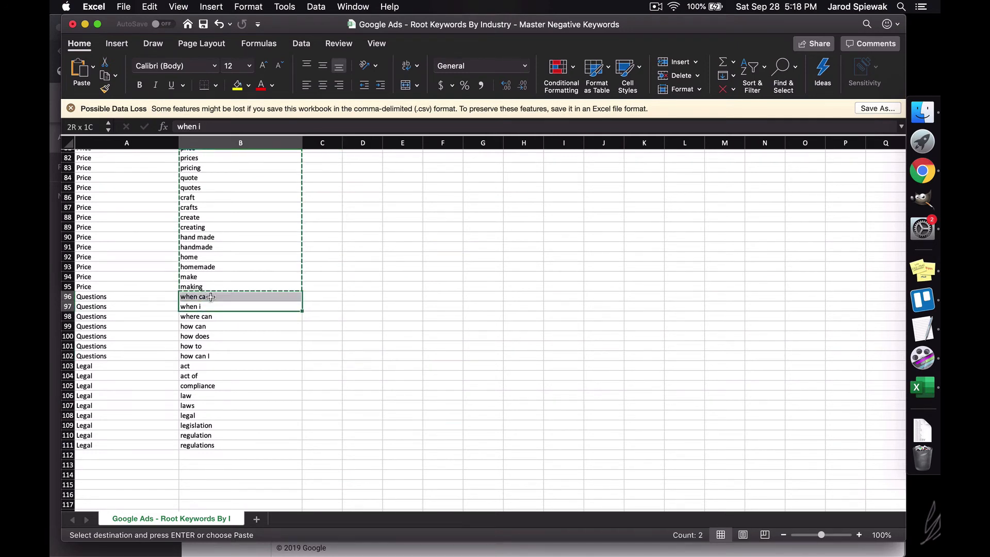
key(super+c)
click(923, 329)
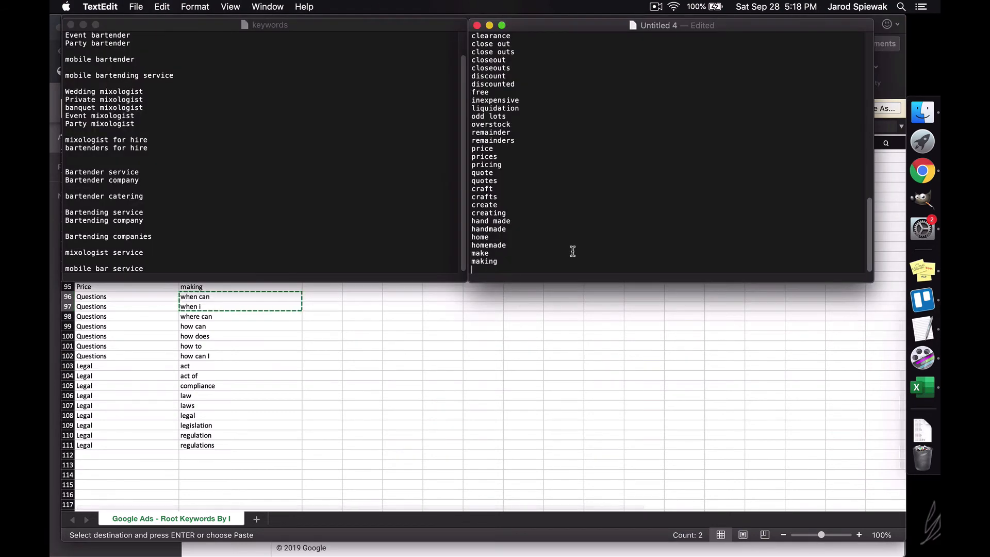
key(super+v)
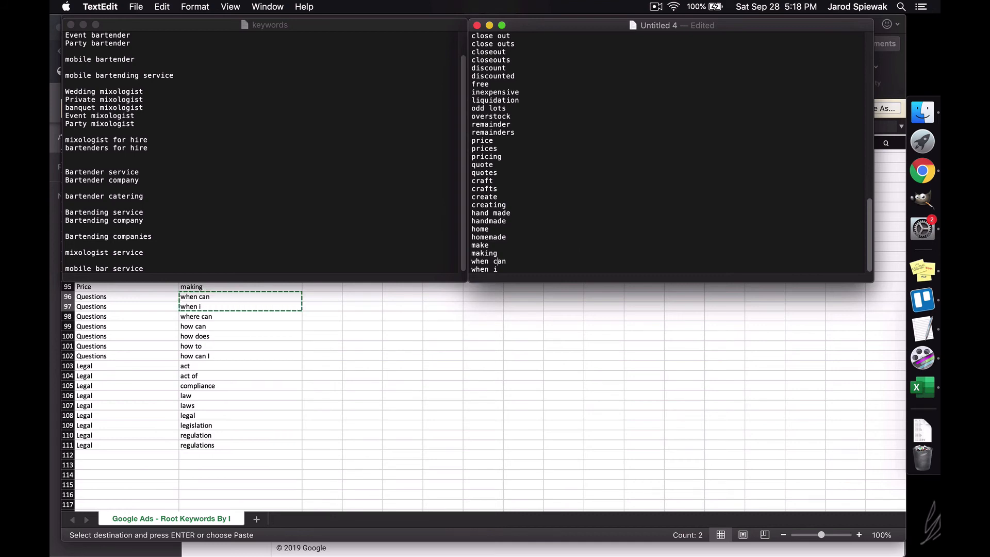
Step: Enclose the pasted terms when can and when I in double quotation marks
text(")
key(super+Right)
text(")
key(super+Left)
text("")
Step: Copy the Questions terms from "how can" to "how can I" (B99:B102) in Excel and paste them at the end of the TextEdit list
click(367, 372)
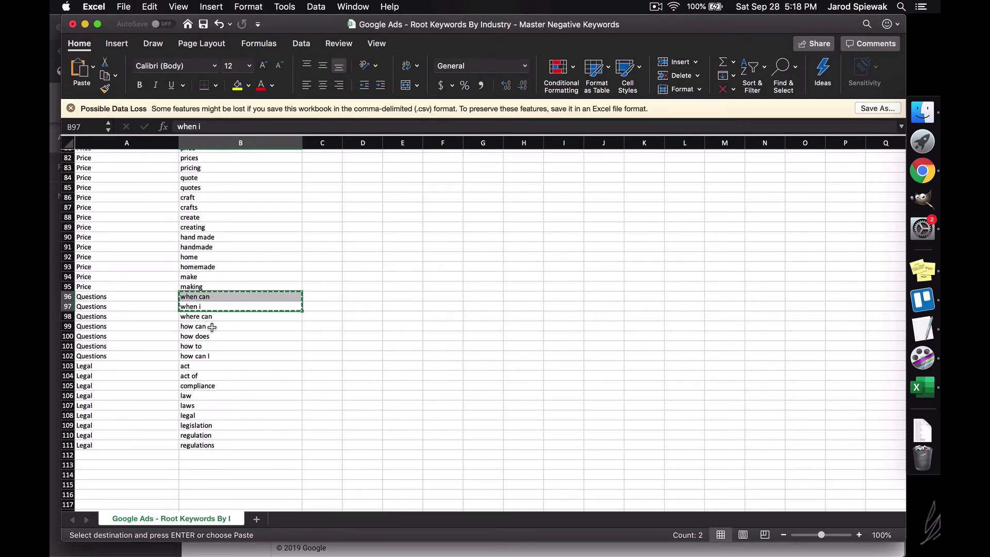
drag(212, 327, 213, 356)
key(super+c)
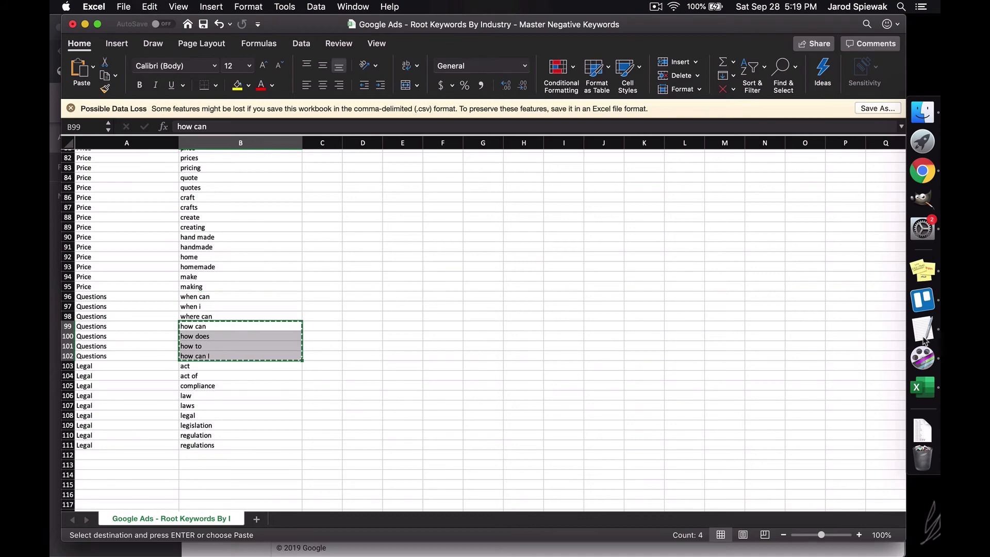
click(924, 328)
key(super+v)
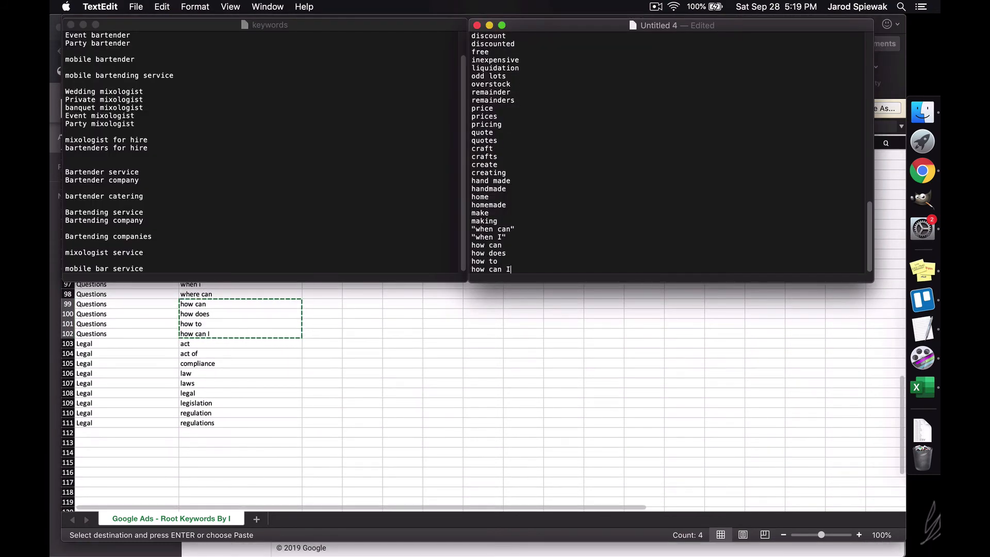
Step: Enclose the four terms how can, how does, how to and how can I in double quotation marks
key(Up)
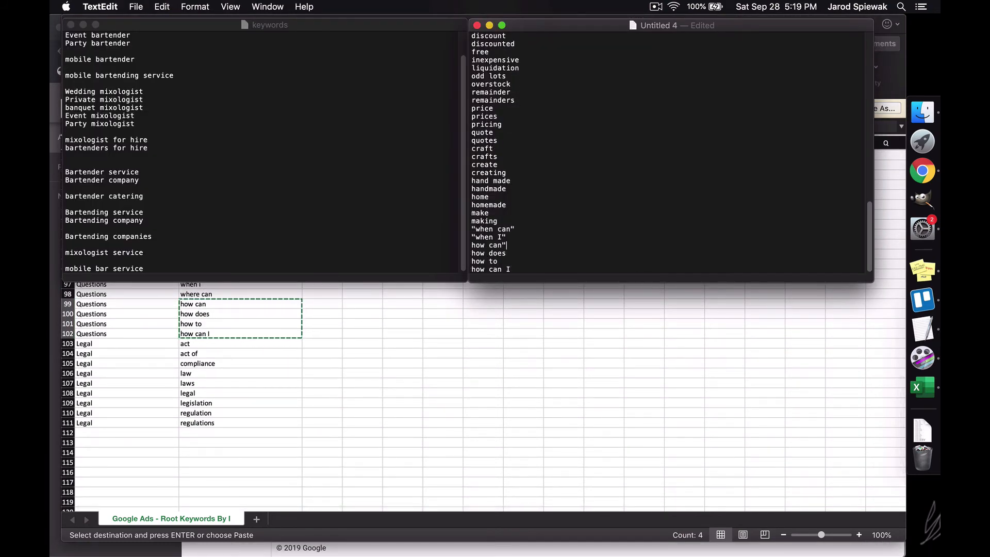
text(")
key(Down)
text("")
key(super+Left)
text(""")
key(Up)
key(super+Left)
text(")
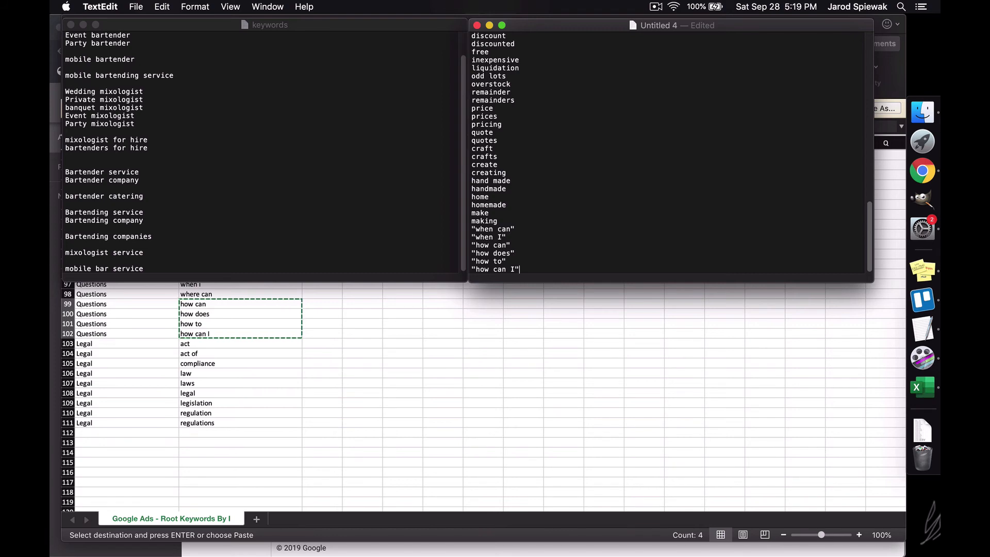
Step: Copy the Legal terms from "act" to "regulations" (B103:B111) in Excel and paste them at the end of the TextEdit list
click(456, 413)
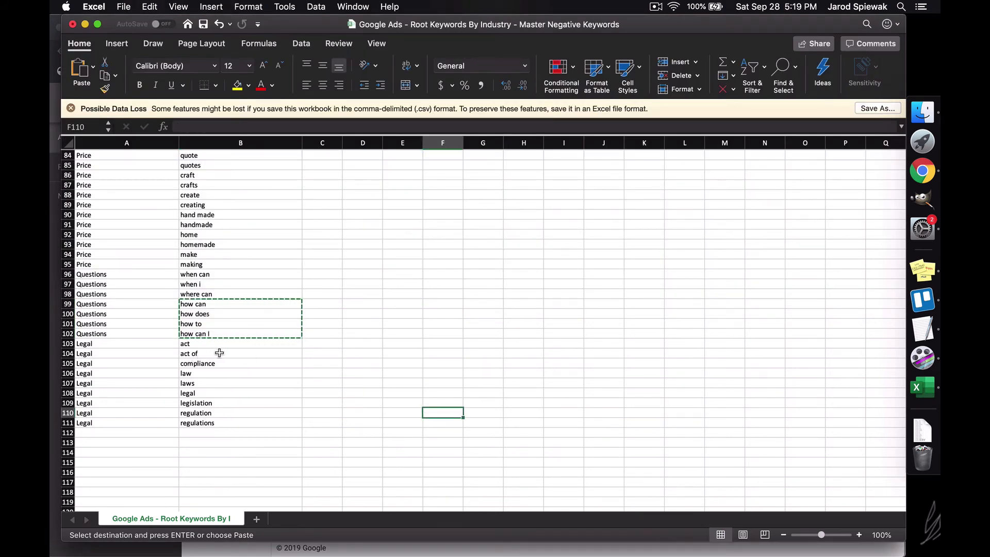
drag(220, 344, 226, 418)
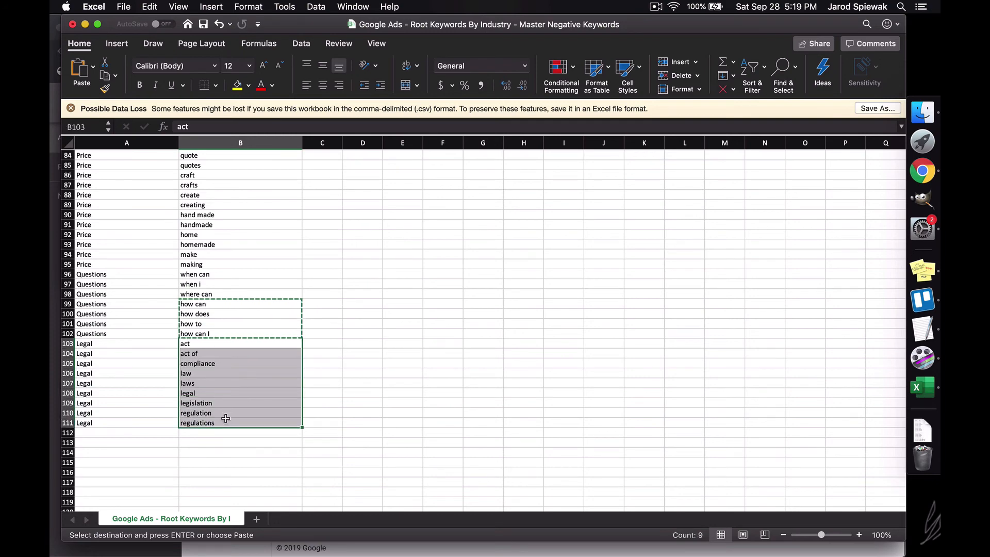
click(923, 329)
scroll(706, 299, down, 2)
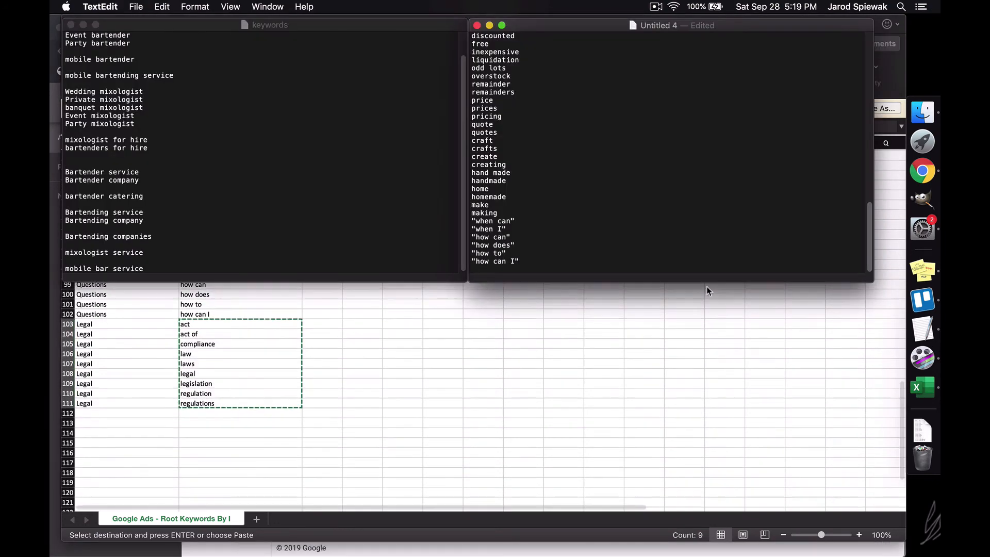
key(super+v)
Step: Remove the trailing space after "compliance" among the pasted Legal terms
click(648, 221)
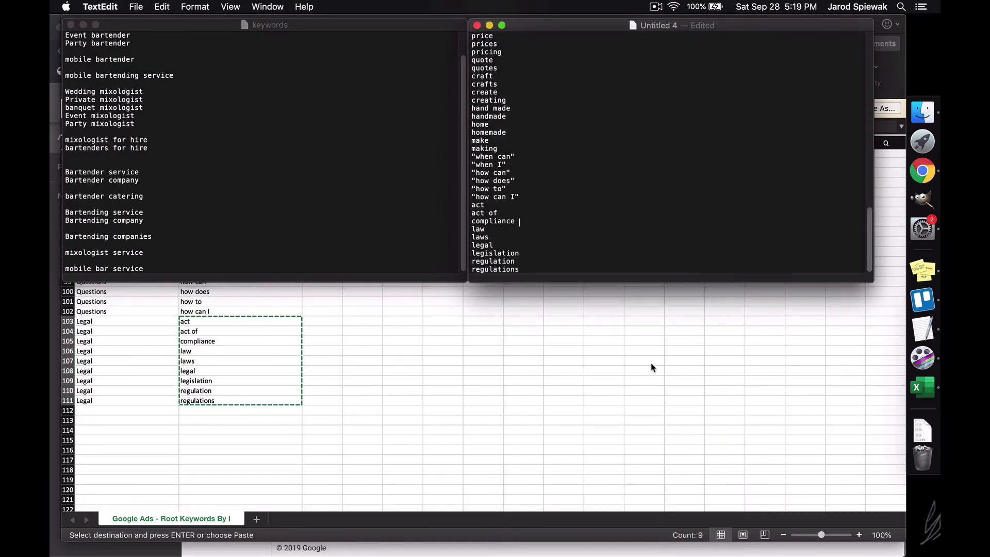
key(BackSpace)
key(Up)
key(Up)
key(Right)
Step: Quit Excel without saving the changes to the master negative keywords sheet
click(653, 359)
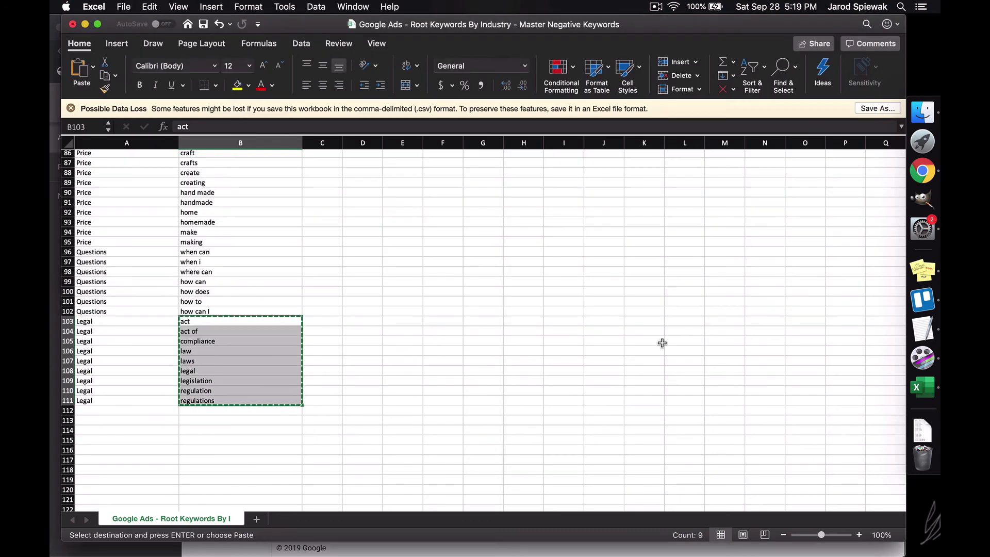
right_click(923, 387)
click(856, 396)
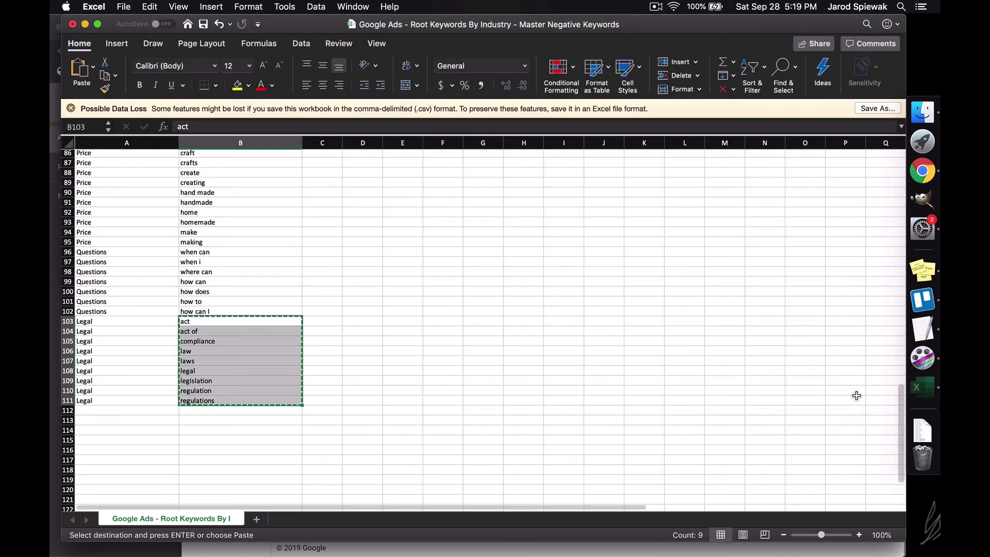
click(435, 207)
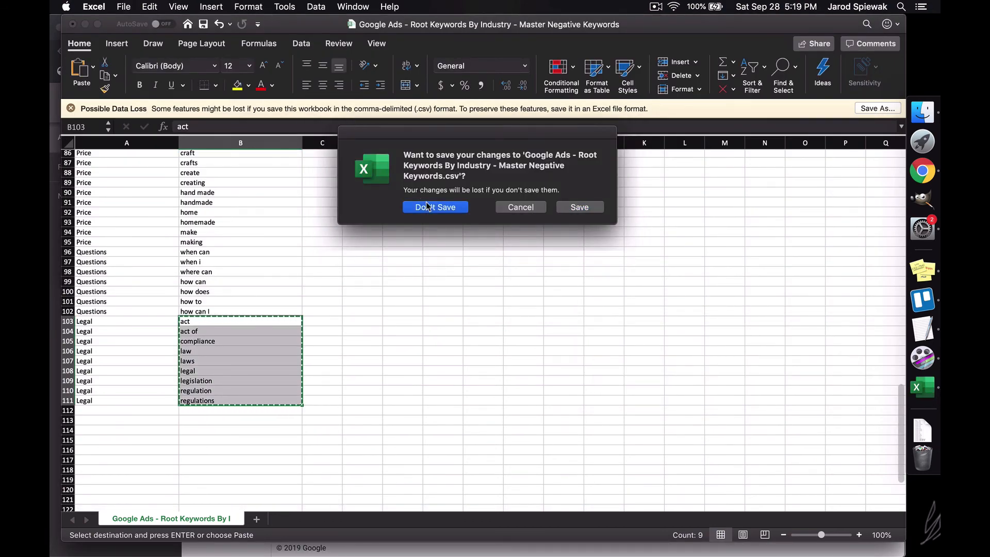
Step: Name the untitled text document "Negative KWs", choose its storage location and save it
scroll(608, 212, up, 15)
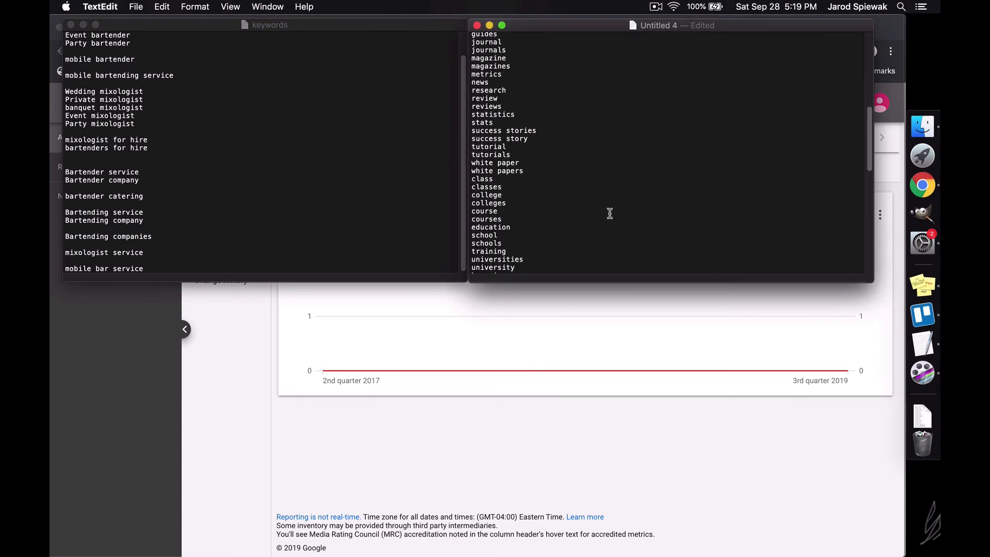
click(639, 26)
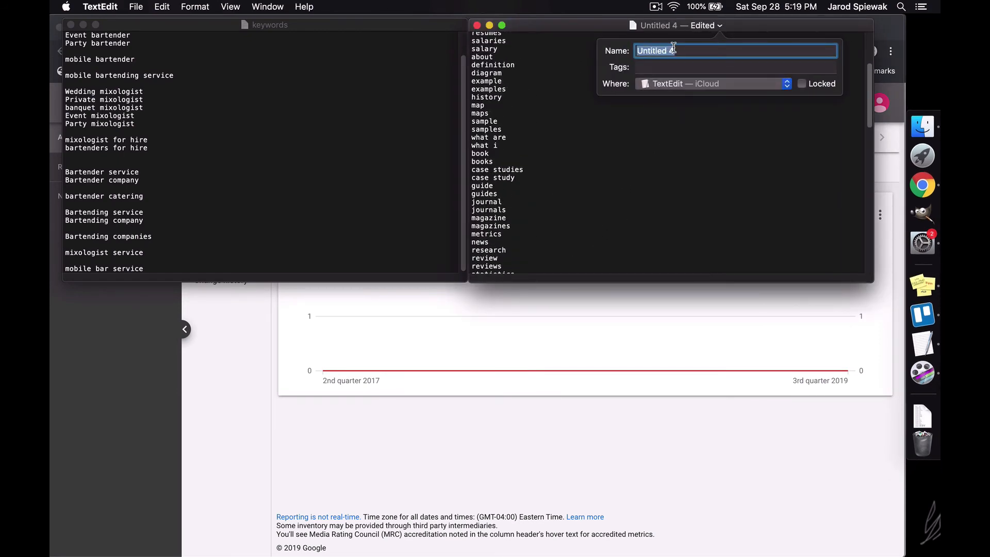
text(Negative KWs)
click(682, 84)
click(691, 140)
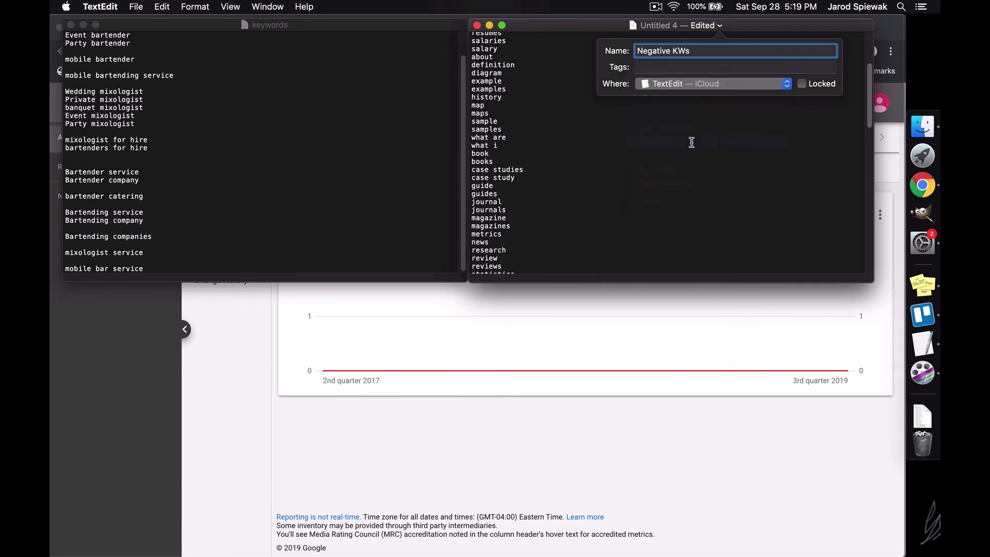
key(Return)
key(super+s)
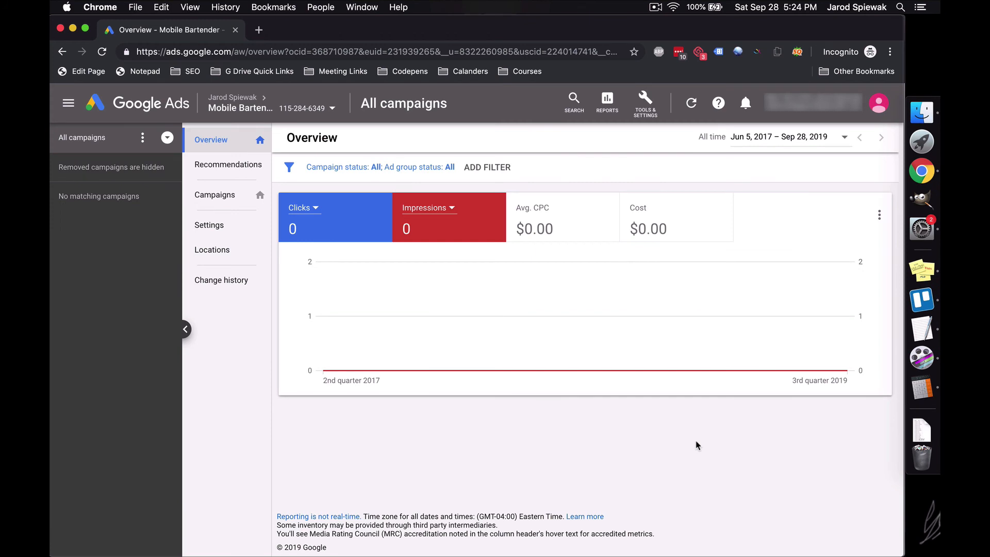
Step: Open the billing summary of the Mobile Bartender account in Google Ads
click(646, 105)
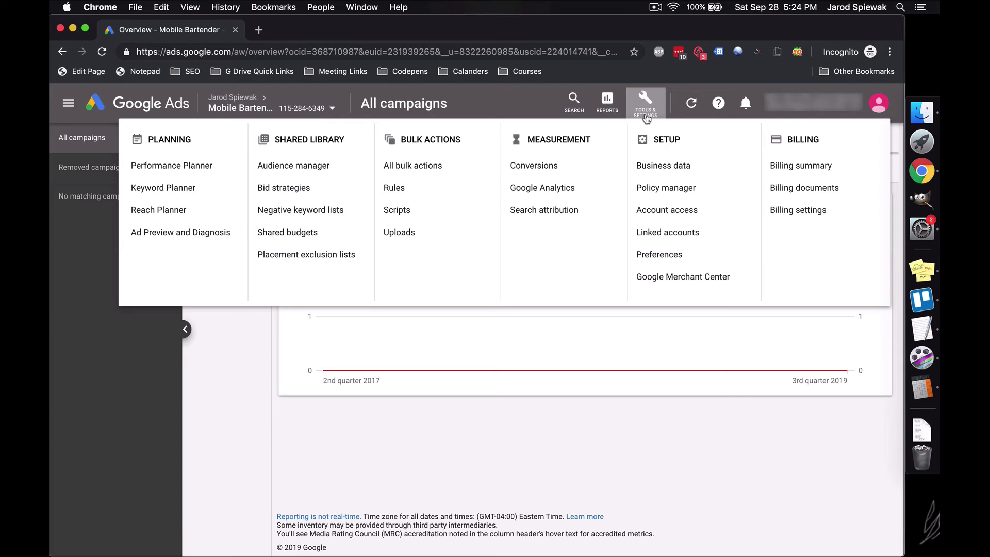
click(786, 166)
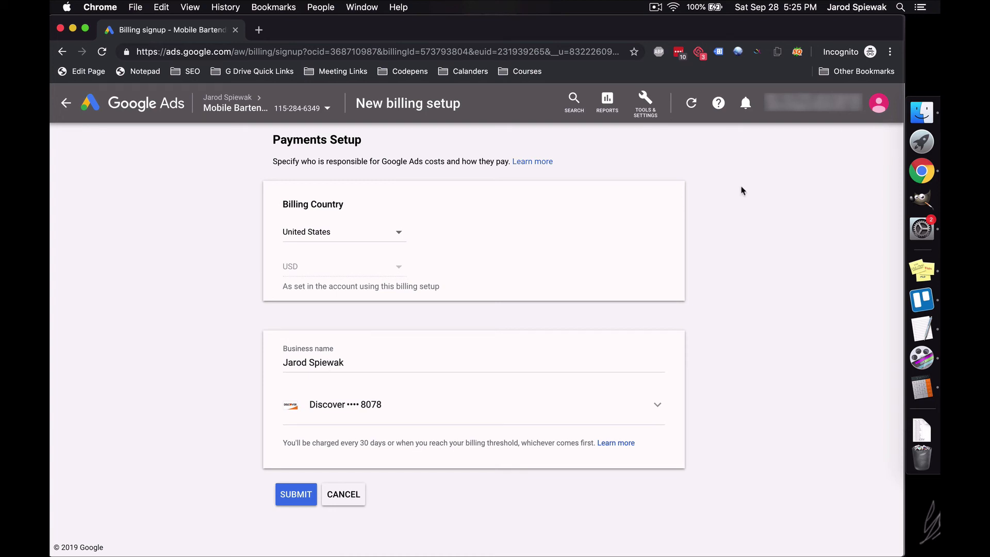
click(655, 8)
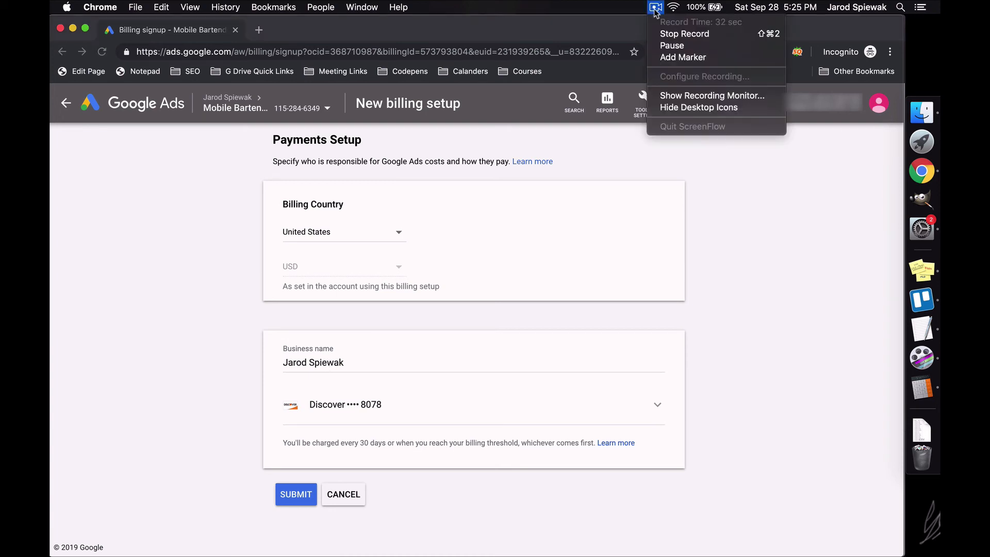
click(670, 45)
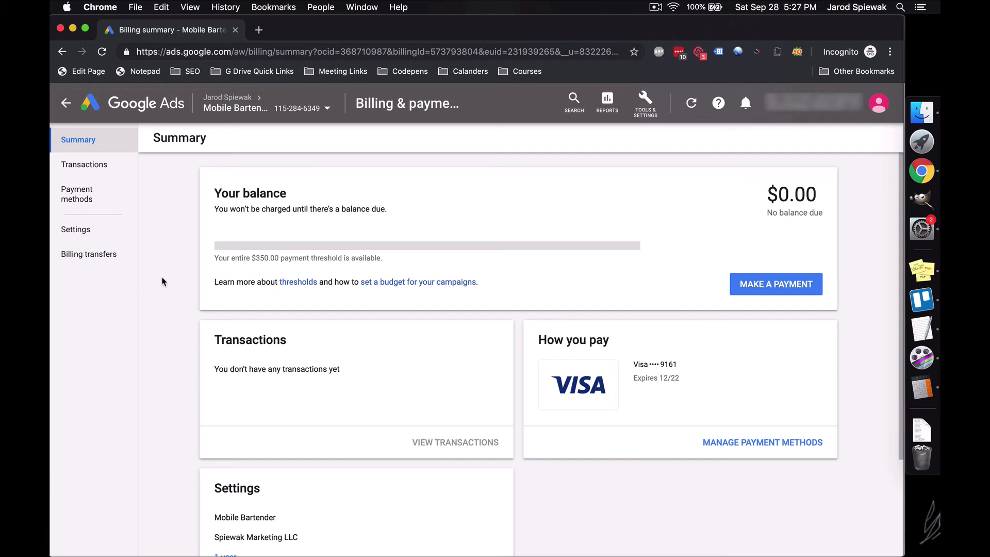
Step: Open the billing settings and review the payments account's automatic payment terms
click(104, 236)
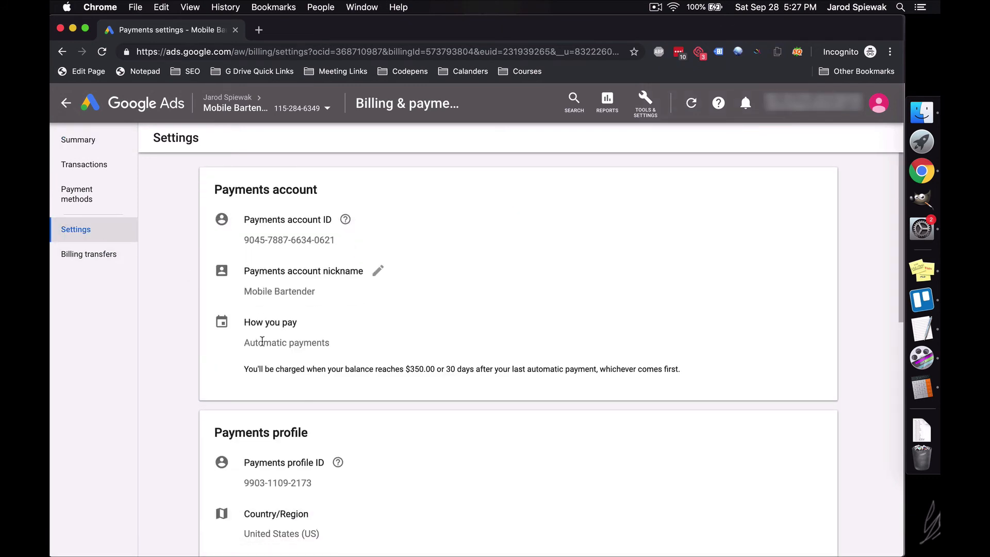
scroll(303, 364, down, 1)
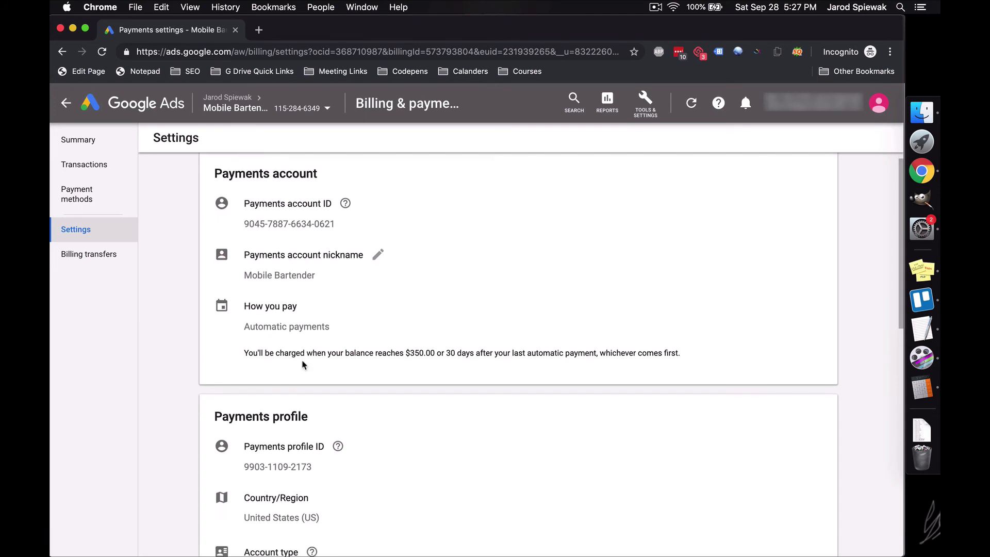
Step: Open the account preferences and review the Mobile Bartender account's name, time zone, status and terms
scroll(303, 365, up, 1)
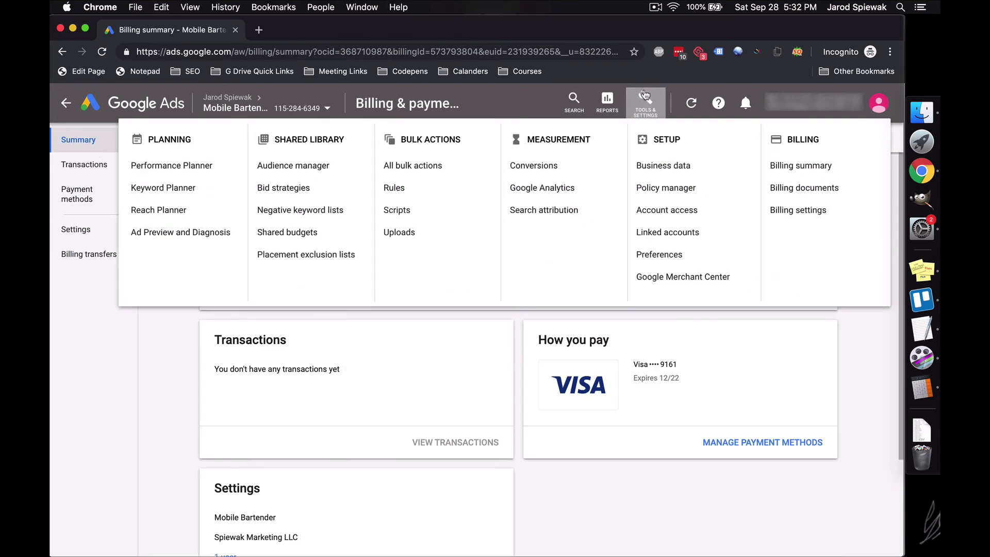
click(684, 253)
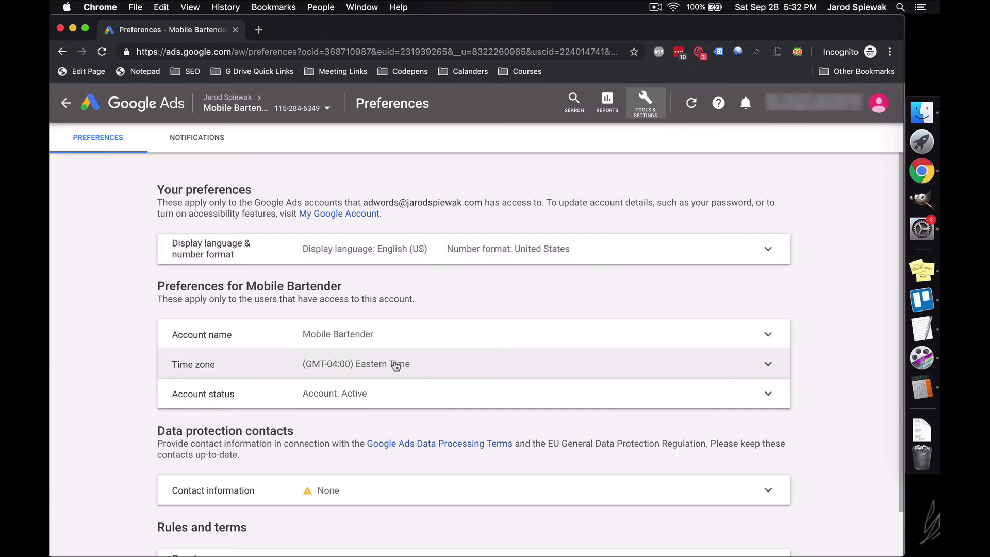
scroll(382, 370, down, 2)
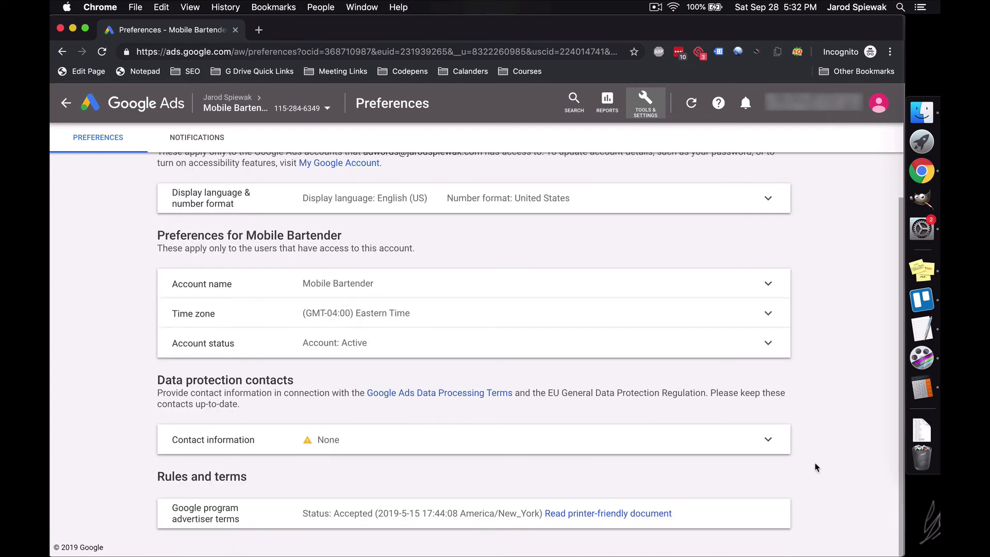
scroll(826, 454, up, 2)
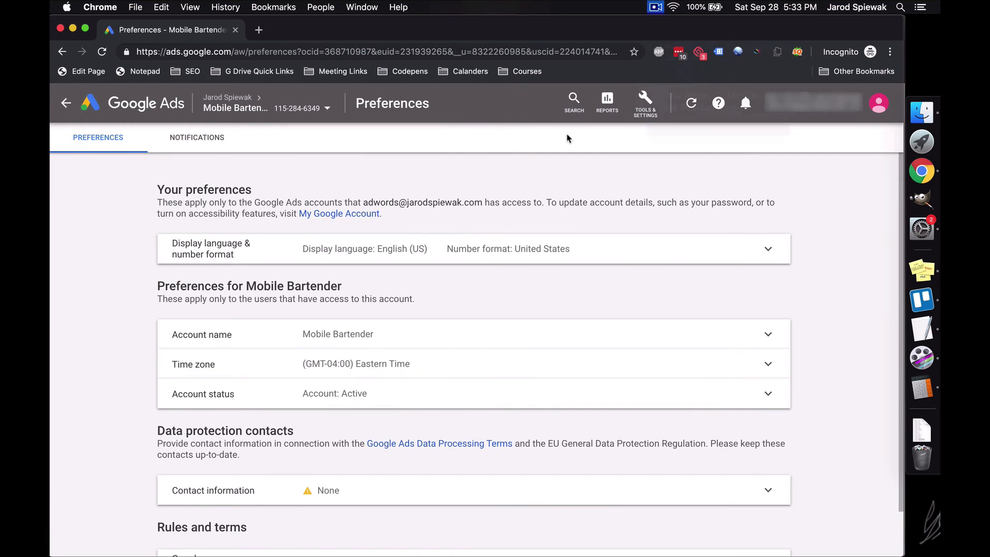
Step: Start a new shared budget and name it "BDM - $500/m"
click(645, 101)
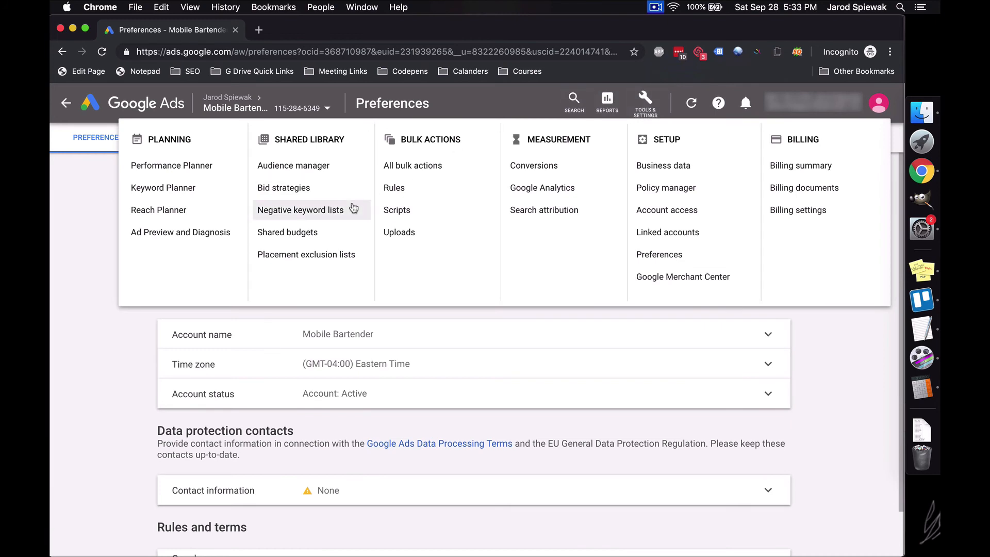
click(303, 239)
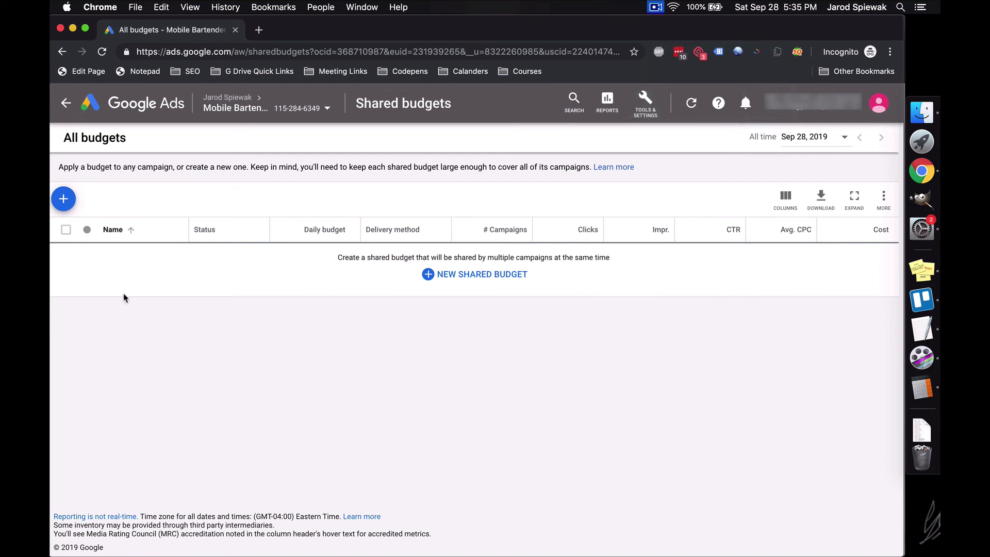
click(63, 199)
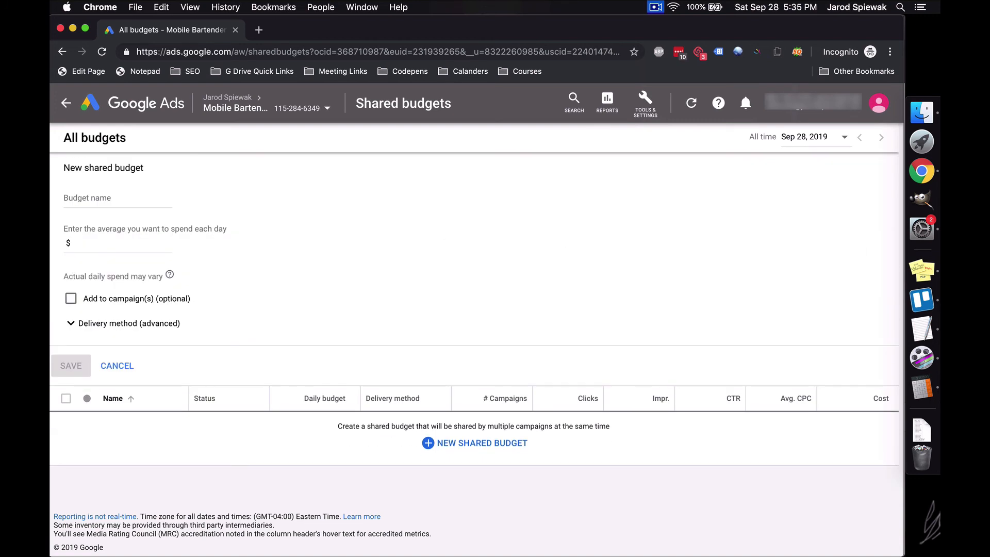
click(96, 196)
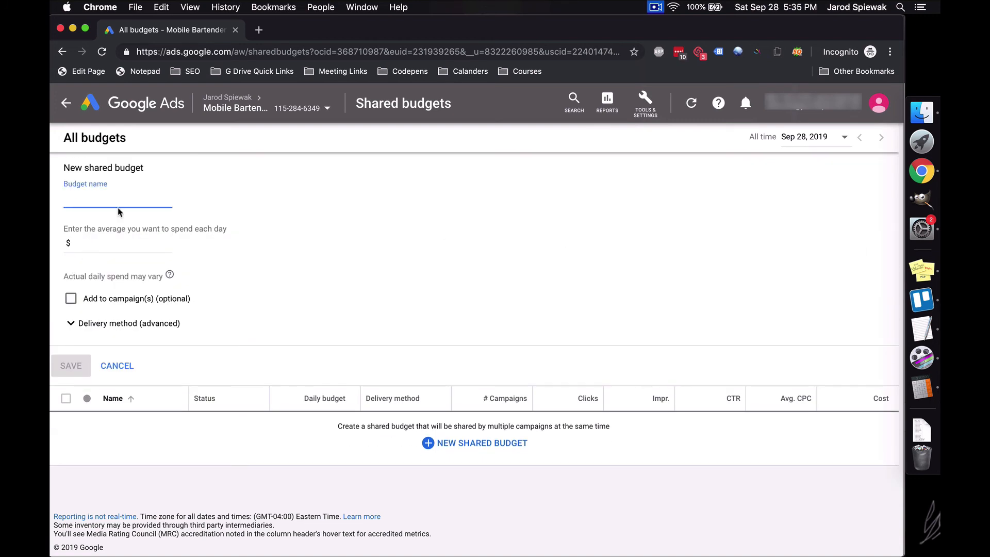
text(BDM -)
text($)
text(500/m)
click(126, 244)
click(92, 198)
drag(87, 197, 142, 198)
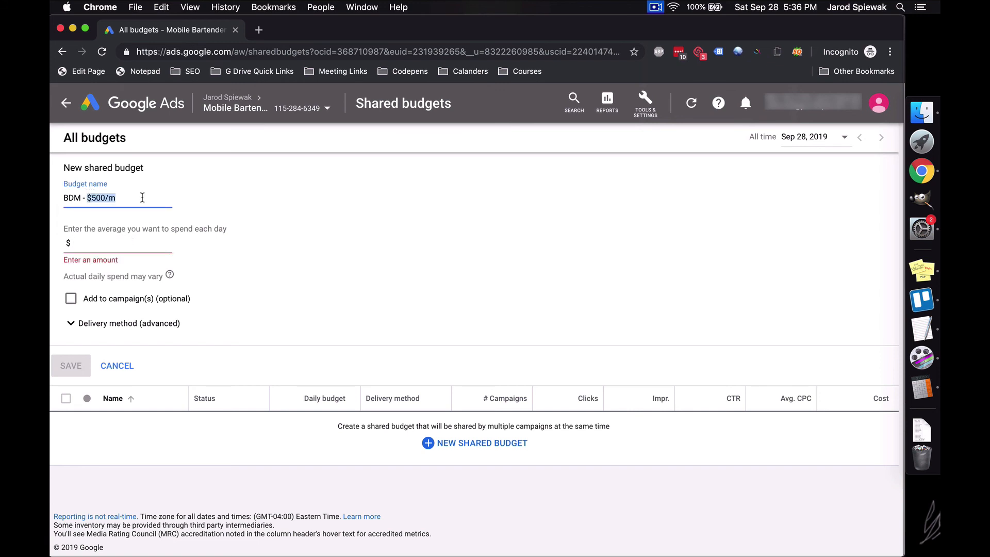
Step: Switch to Calculator and divide the 500 monthly budget by 30 to work out the daily amount
click(119, 238)
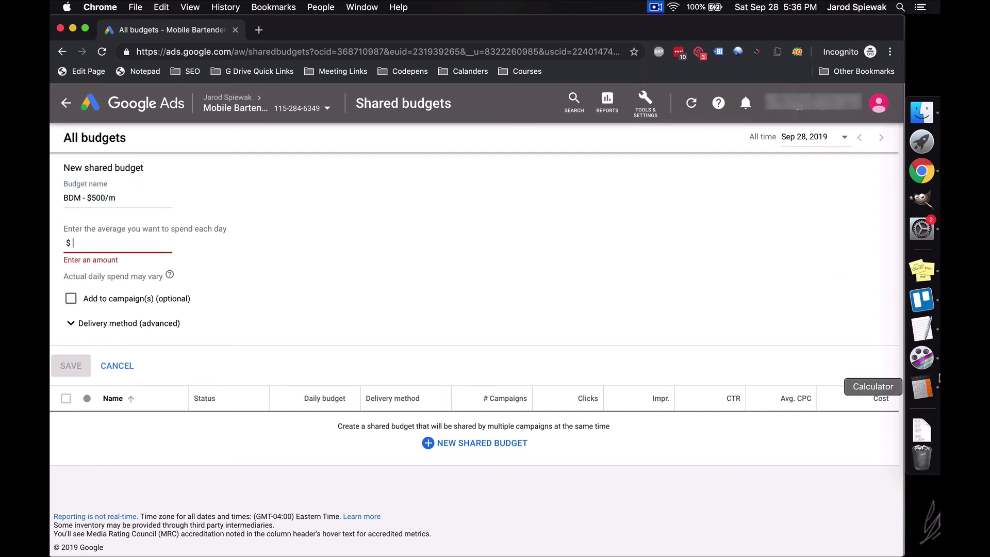
click(938, 386)
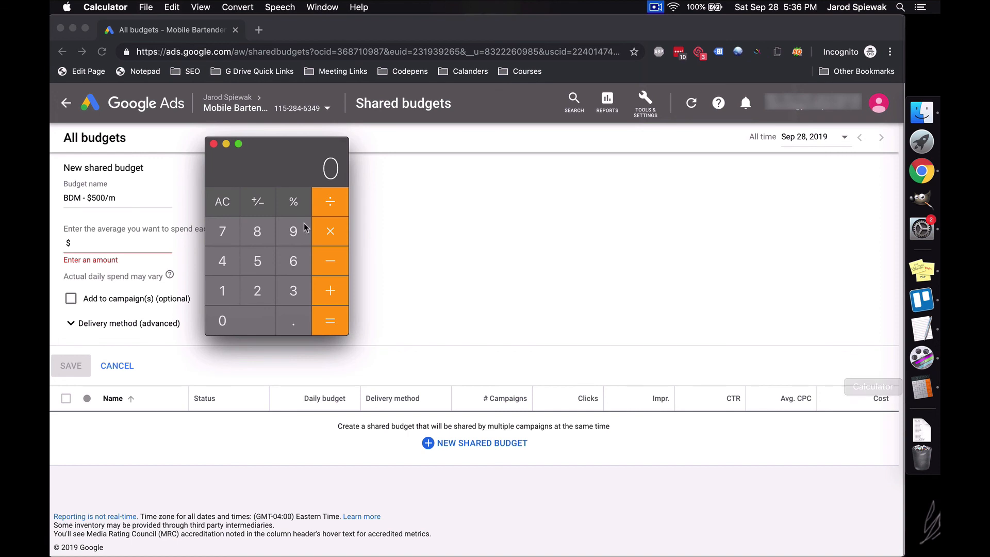
click(259, 255)
click(259, 311)
click(259, 311)
click(330, 201)
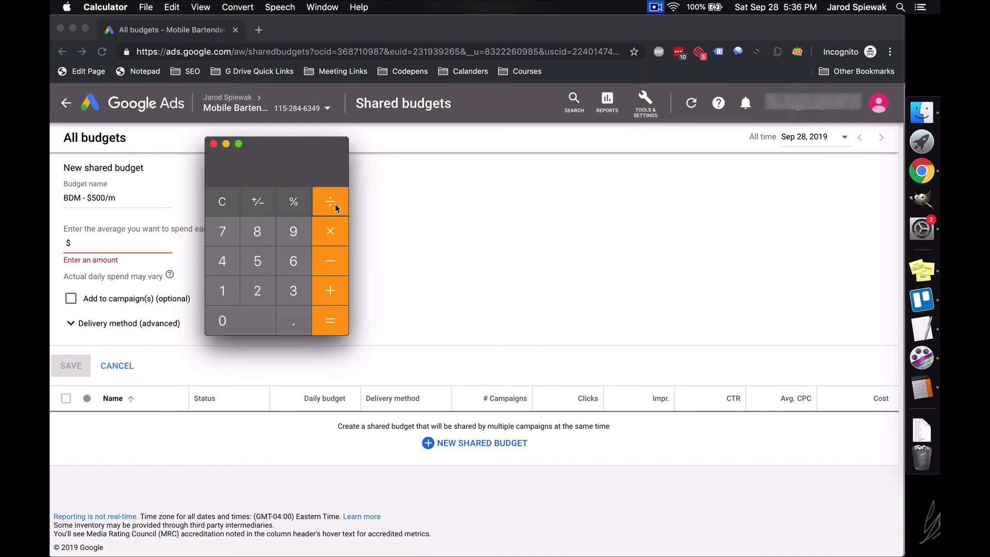
click(294, 290)
click(268, 311)
click(330, 321)
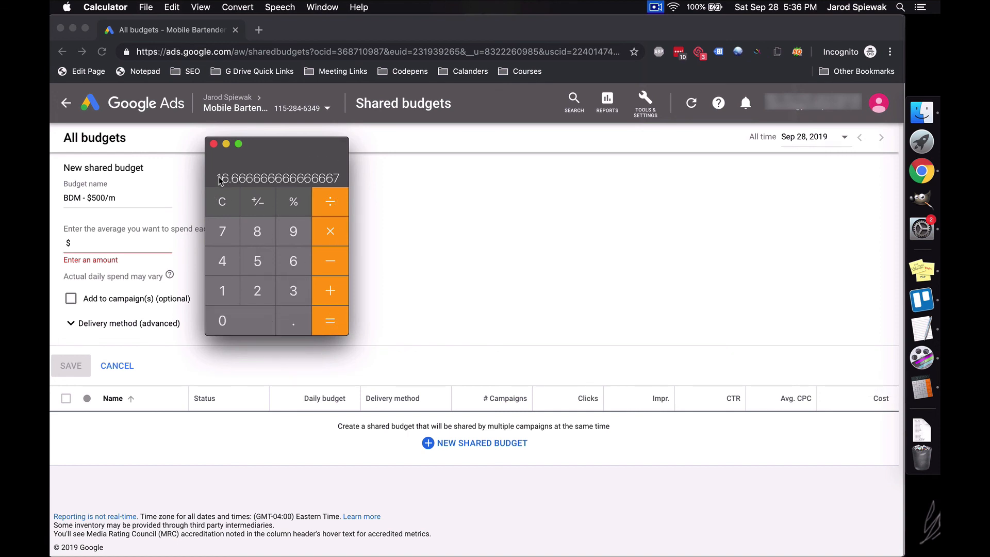
drag(218, 180, 262, 183)
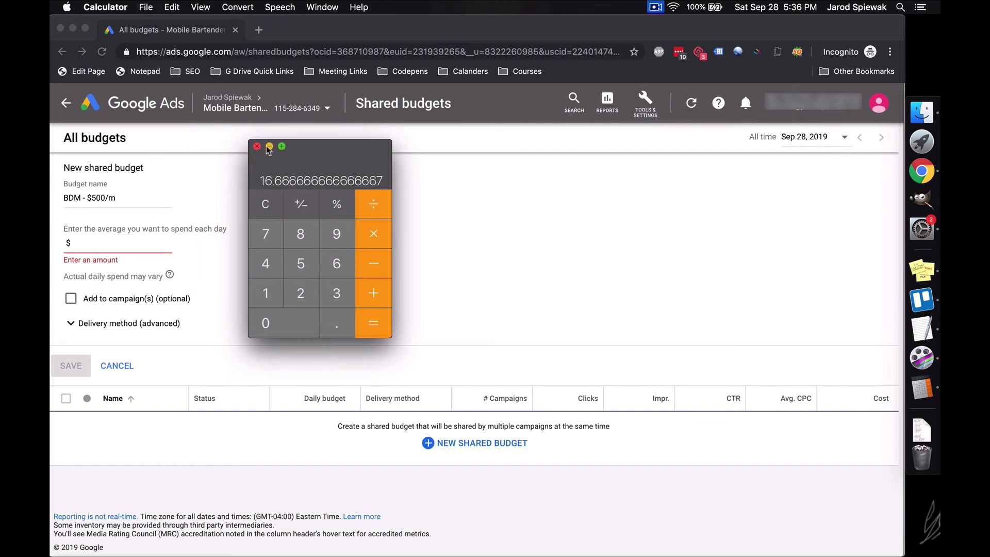
Step: Return to Google Ads and set the shared budget's average daily spend to $16.5
click(121, 244)
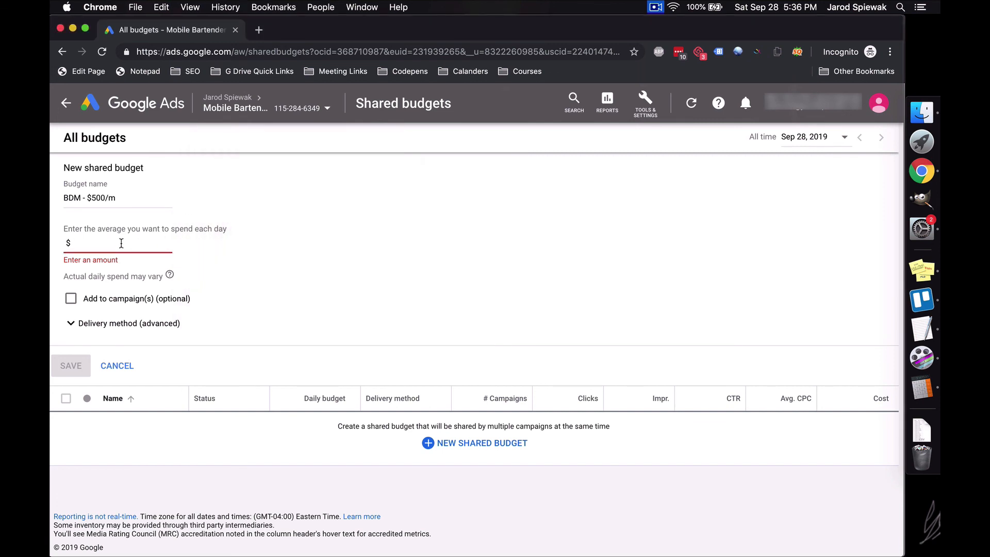
text(16.5)
click(316, 220)
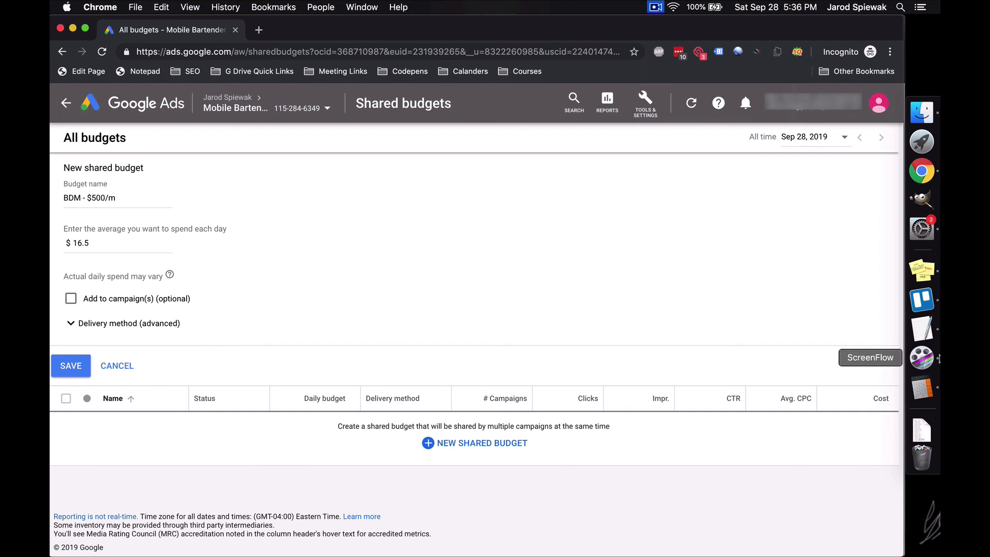
Step: Check the monthly total in Calculator by multiplying 16.5 by 30, then clear it and minimize its window
click(921, 387)
click(267, 205)
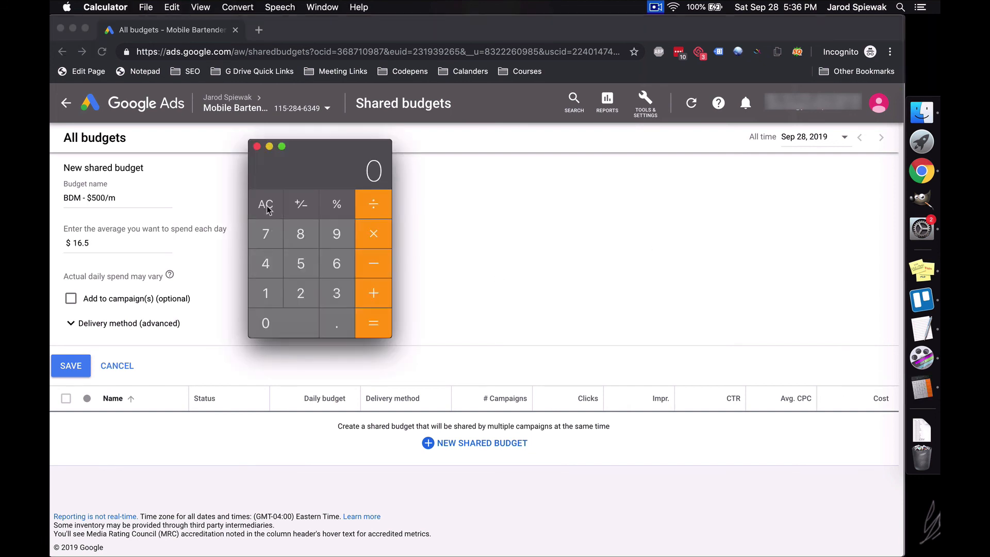
text(16.5)
key(asterisk)
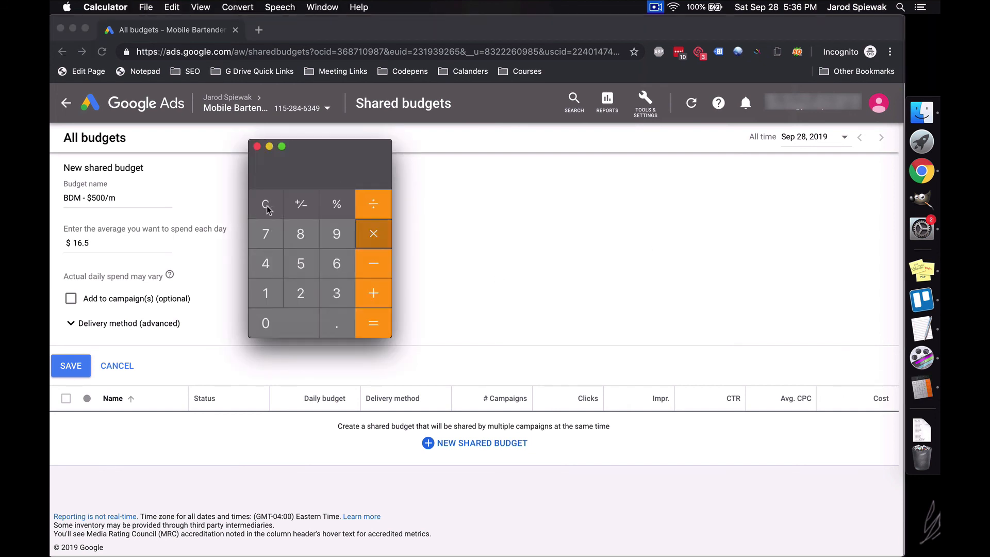
text(30)
key(Return)
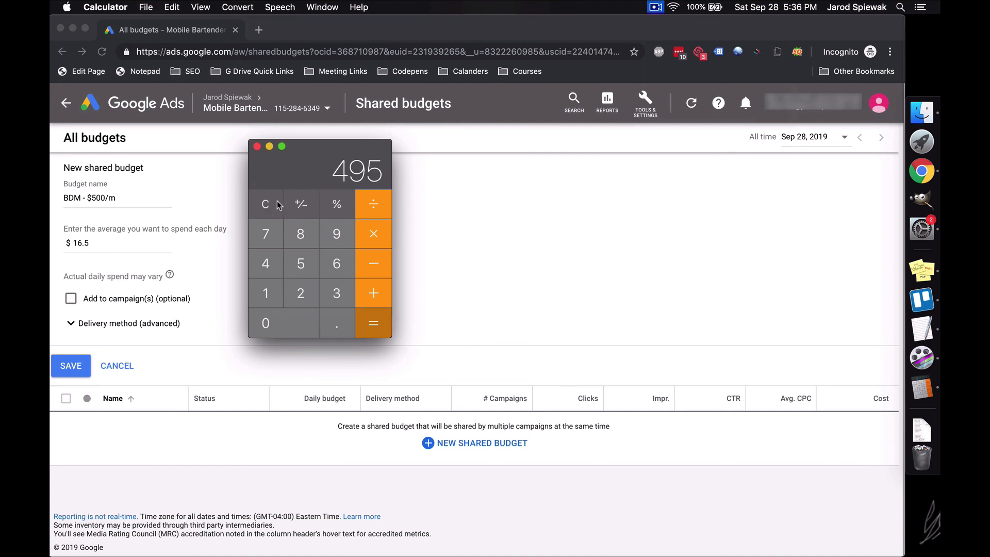
click(262, 211)
click(269, 147)
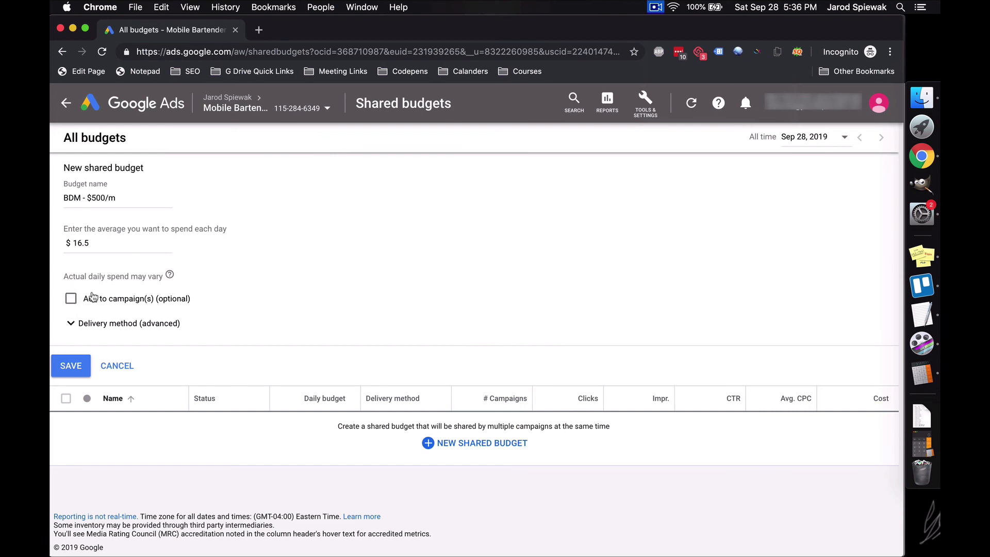
Step: Review the shared budget's delivery methods, keep Standard, and save the budget without adding it to a campaign
click(147, 324)
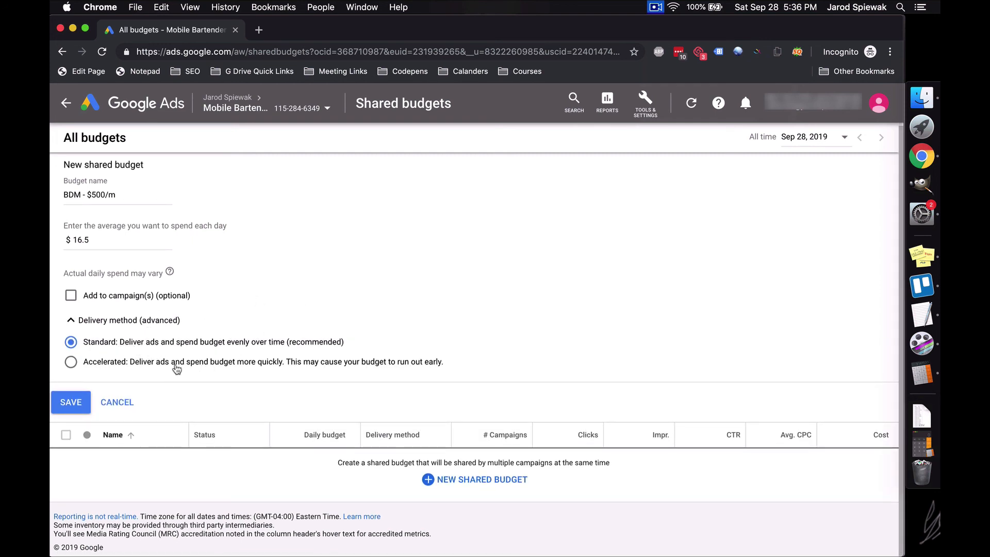
scroll(185, 354, up, 1)
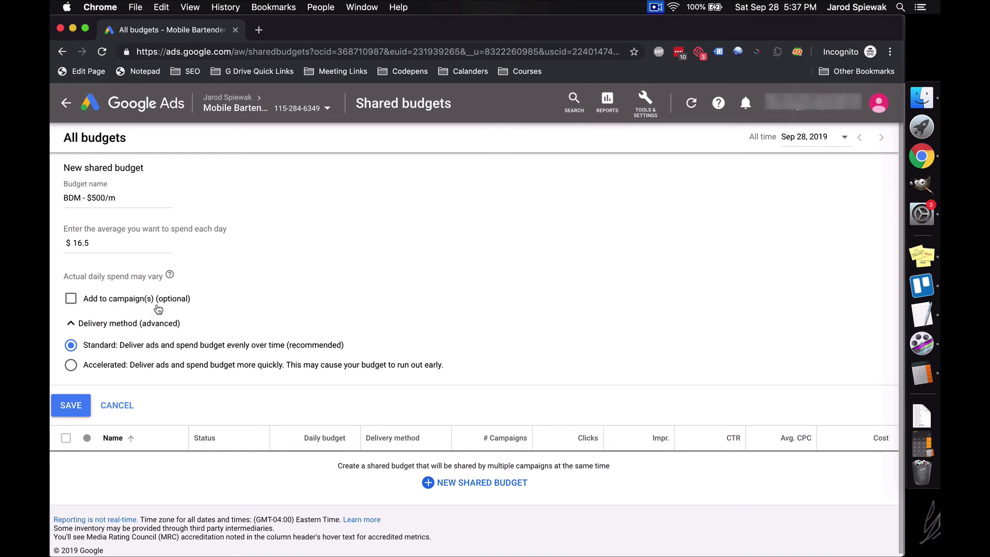
click(72, 406)
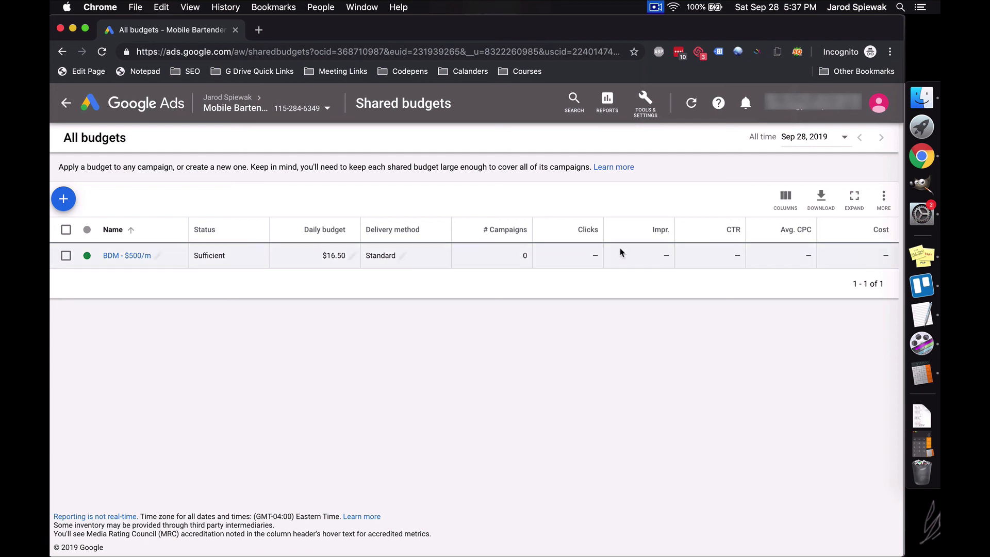
Step: Open the negative keyword lists and start a new list named "BDM - MASTER"
click(645, 109)
click(333, 211)
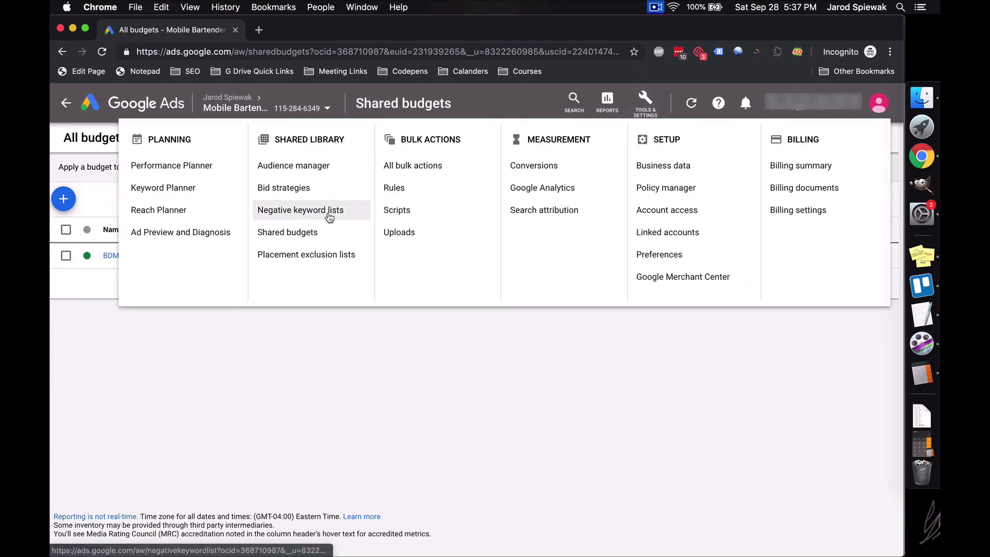
click(247, 174)
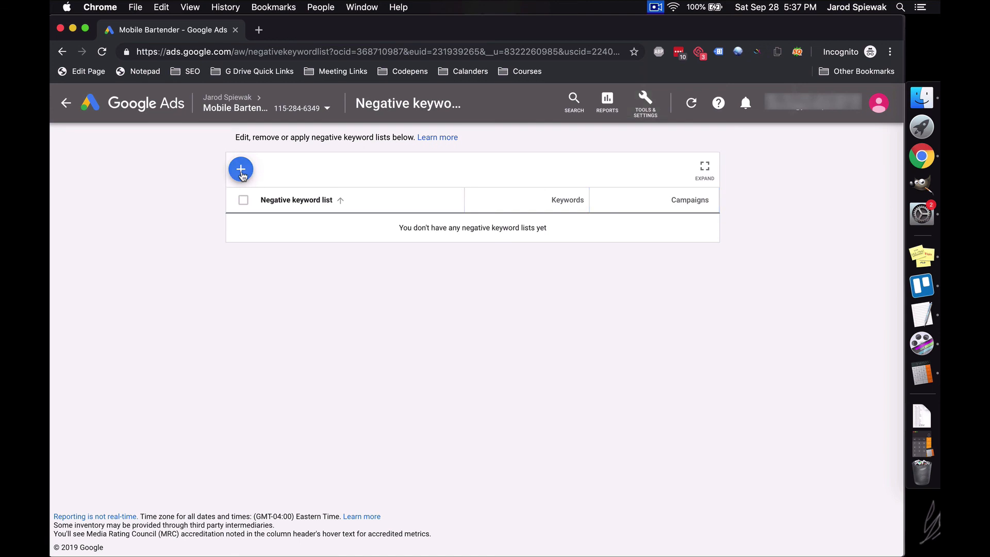
click(293, 192)
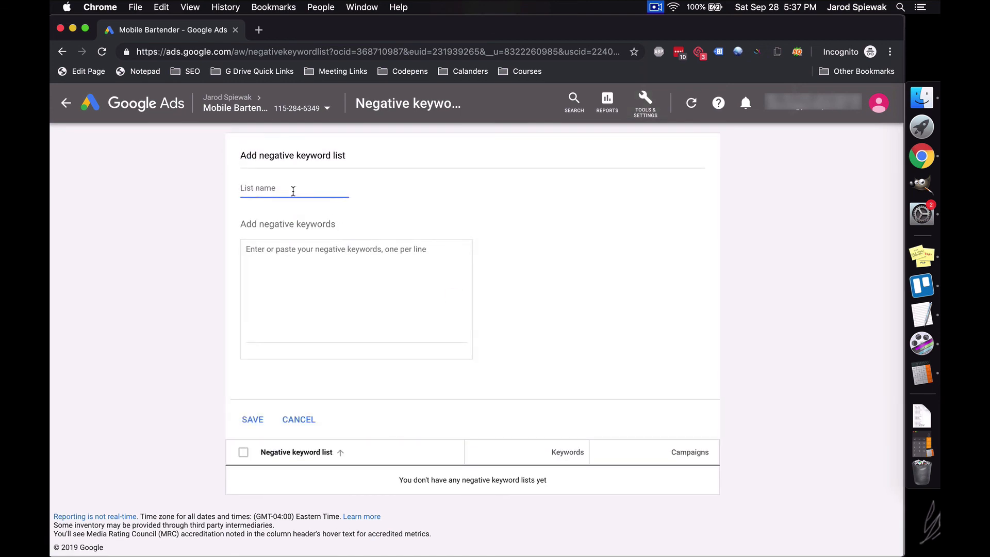
text(BDM - MASTER)
Step: Copy all keywords from the Negative KWs text document into the BDM - MASTER list and save the list
click(338, 269)
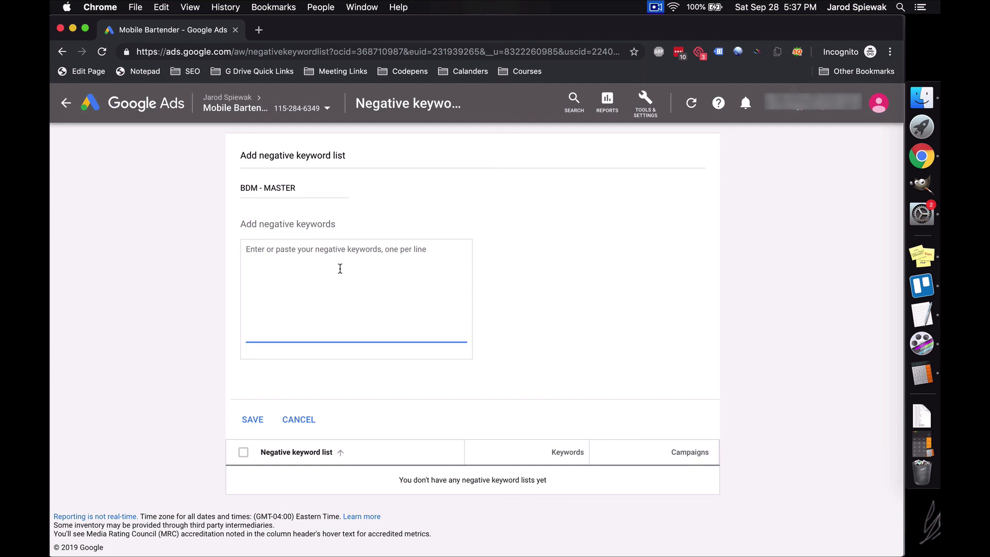
click(937, 315)
click(579, 220)
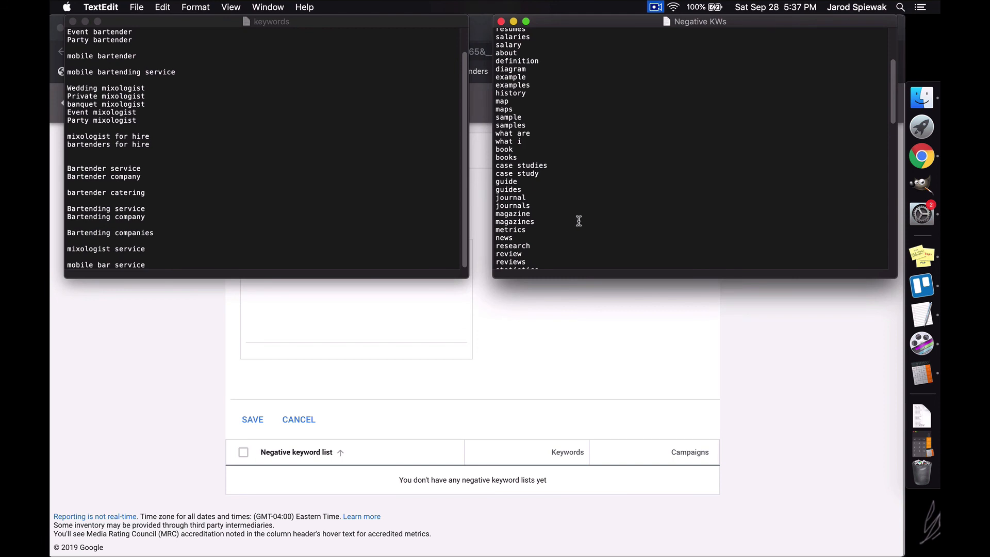
key(super+a)
key(super+c)
click(464, 343)
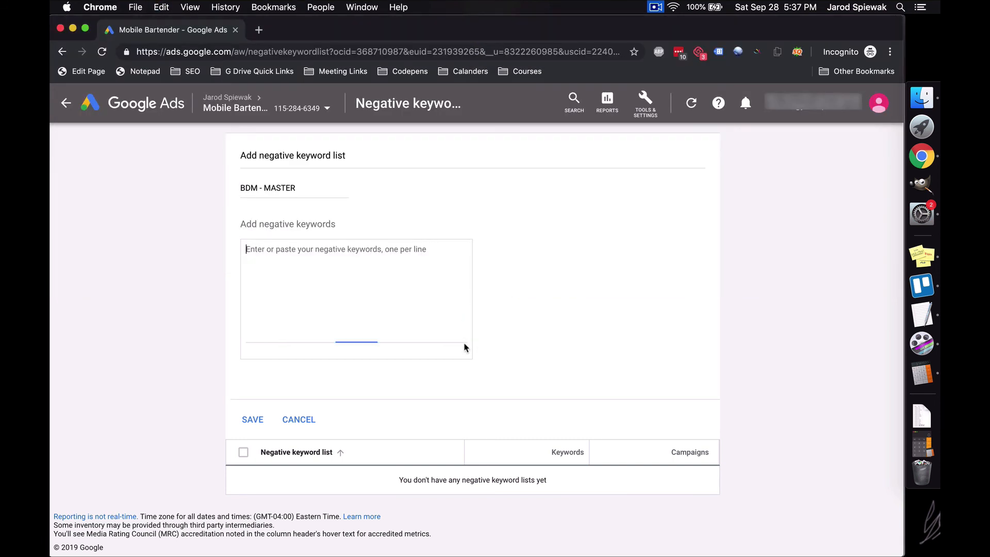
key(super+v)
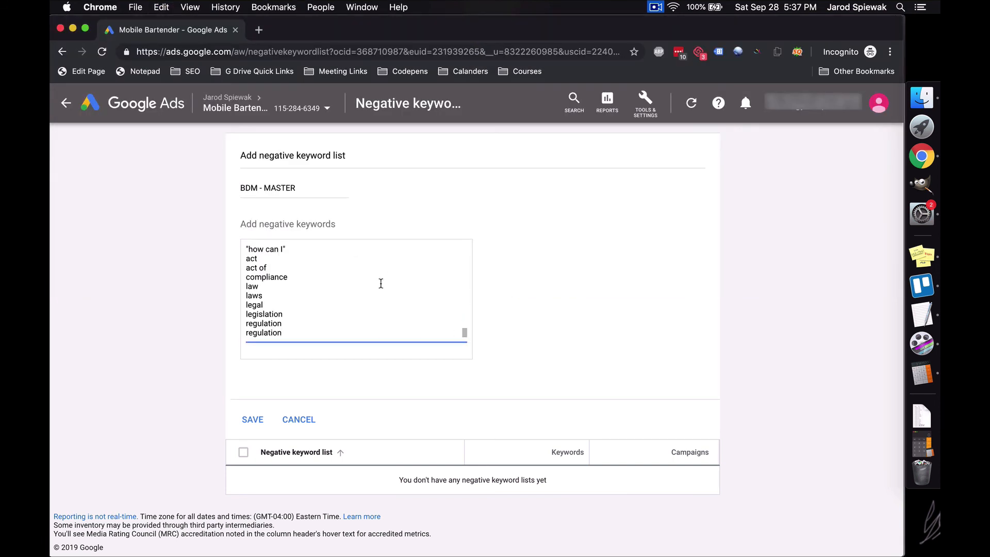
scroll(381, 283, up, 10)
click(244, 422)
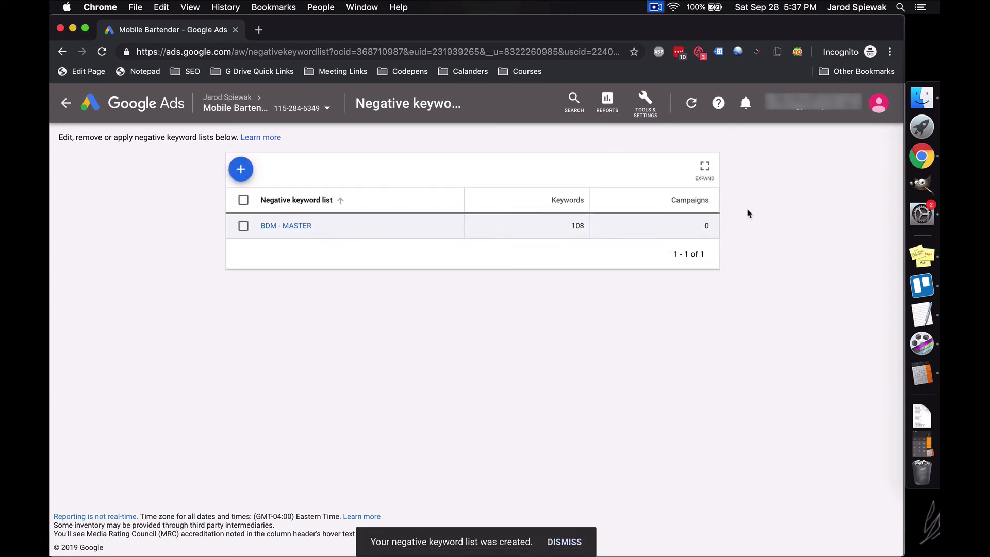
Step: Close the Negative KWs document in TextEdit and return to the negative keyword lists in Google Ads
click(938, 323)
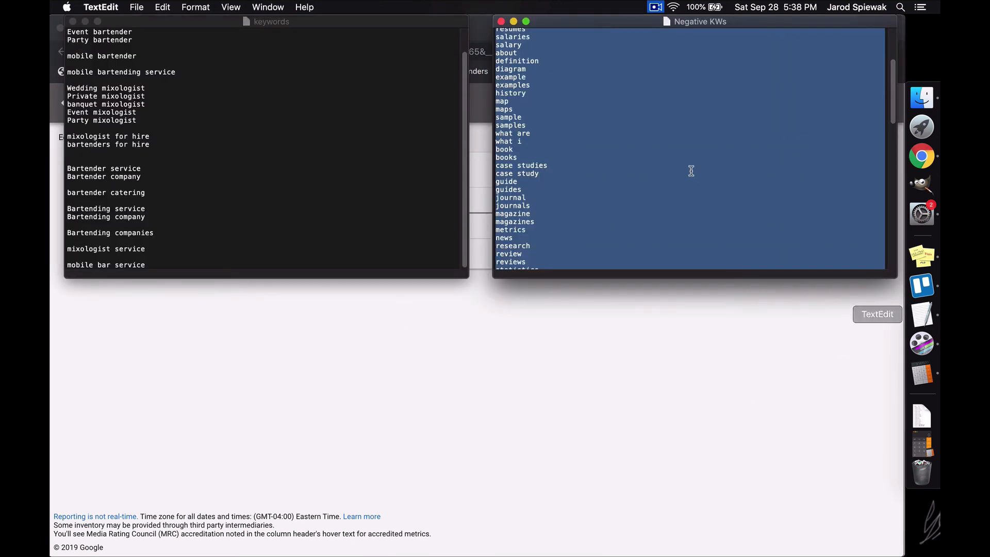
click(507, 26)
click(680, 299)
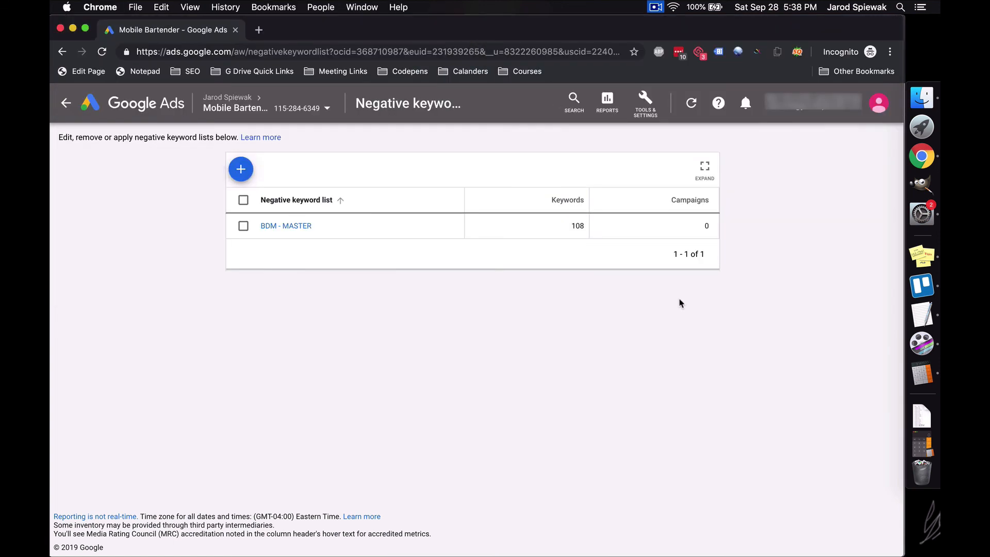